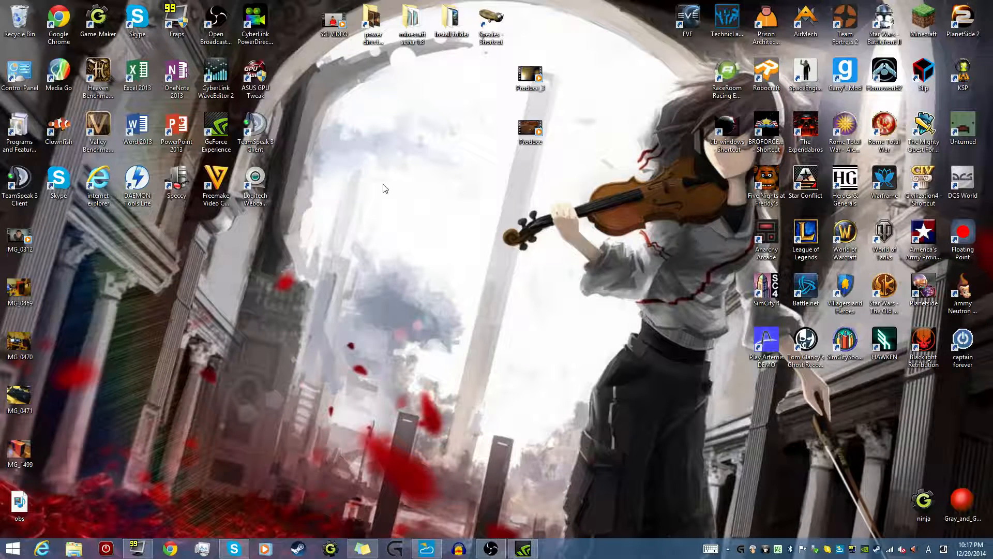
# - Move the Fraps shortcut to an empty area of the desktop and undo the move
pyautogui.moveTo(176, 21); pyautogui.dragTo(375, 238)
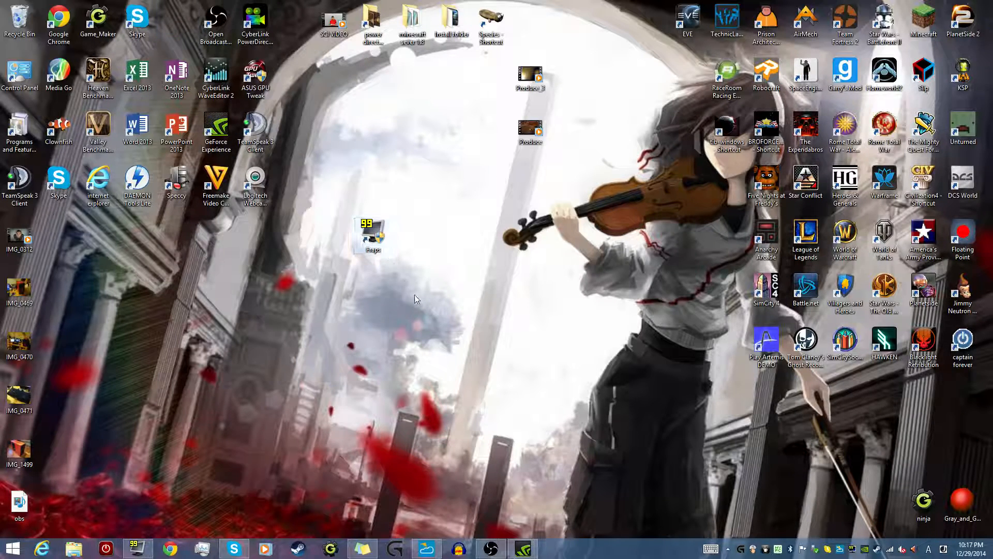
pyautogui.hotkey('ctrl', 'z')
pyautogui.click(439, 208)
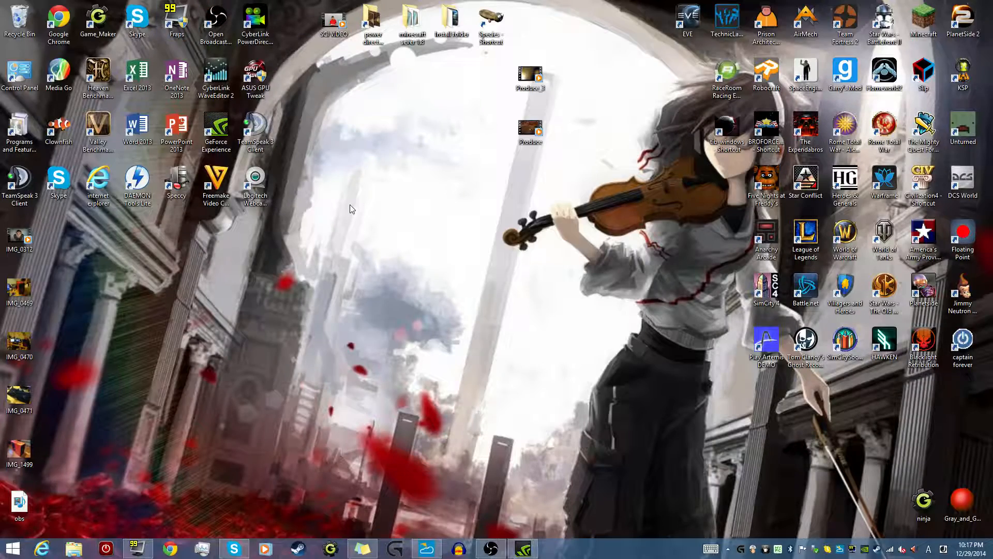
pyautogui.moveTo(337, 195); pyautogui.dragTo(16, 10)
pyautogui.click(377, 448)
pyautogui.moveTo(622, 433); pyautogui.dragTo(1, 1)
pyautogui.moveTo(576, 434); pyautogui.dragTo(1, 1)
pyautogui.moveTo(567, 505); pyautogui.dragTo(2, 15)
pyautogui.click(222, 32)
pyautogui.click(346, 114)
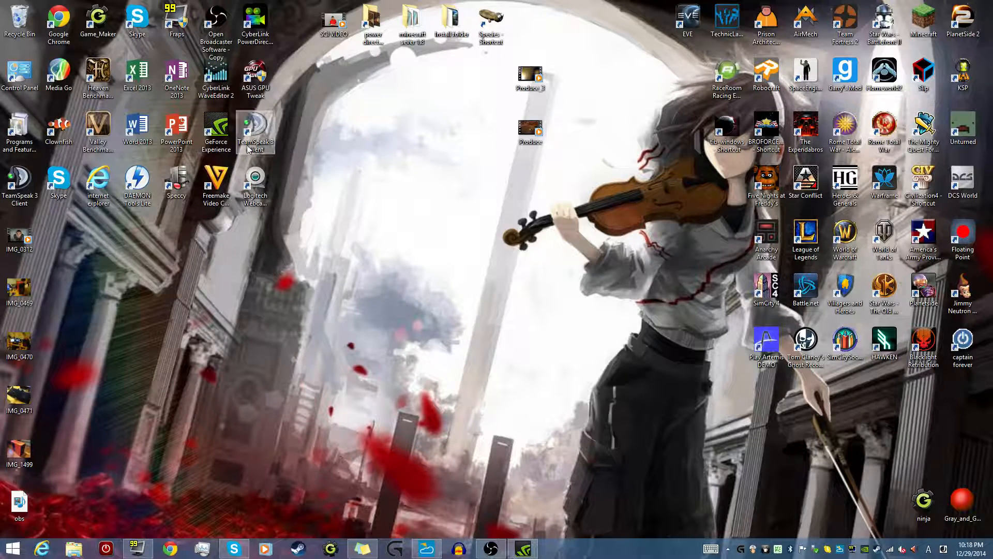
pyautogui.click(216, 132)
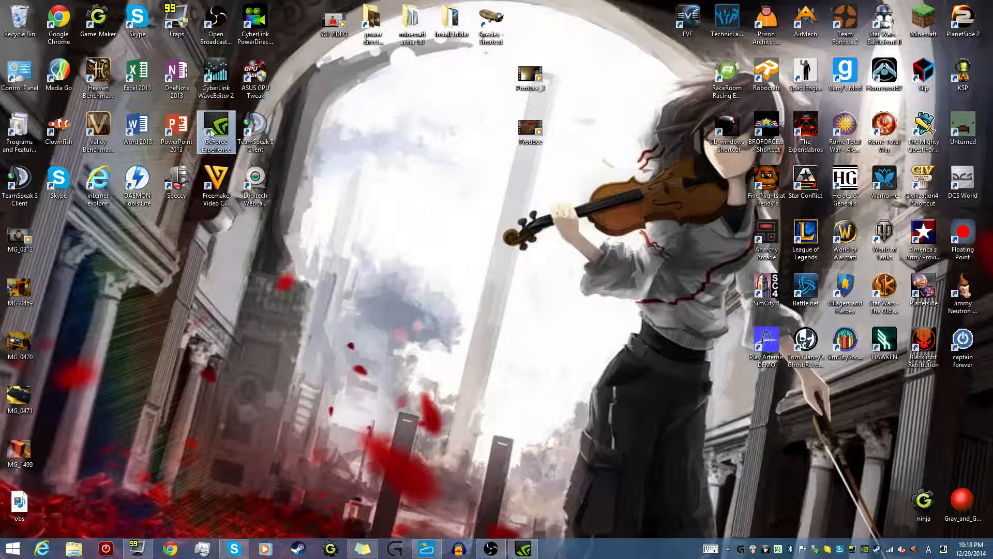
pyautogui.click(215, 26)
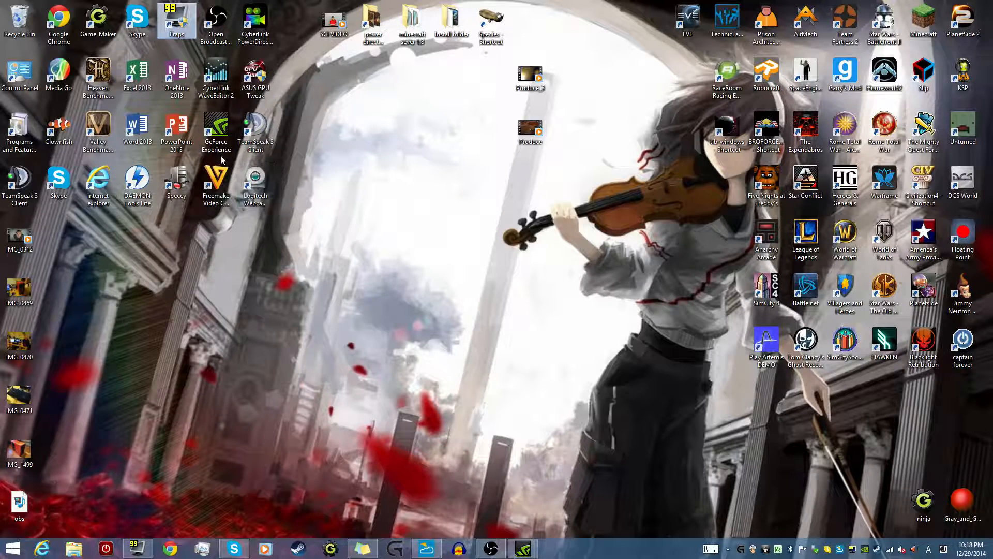
# - Launch GeForce Experience from the desktop, try to open ShadowPlay, and close the program again
pyautogui.click(222, 139)
pyautogui.doubleClick(223, 140)
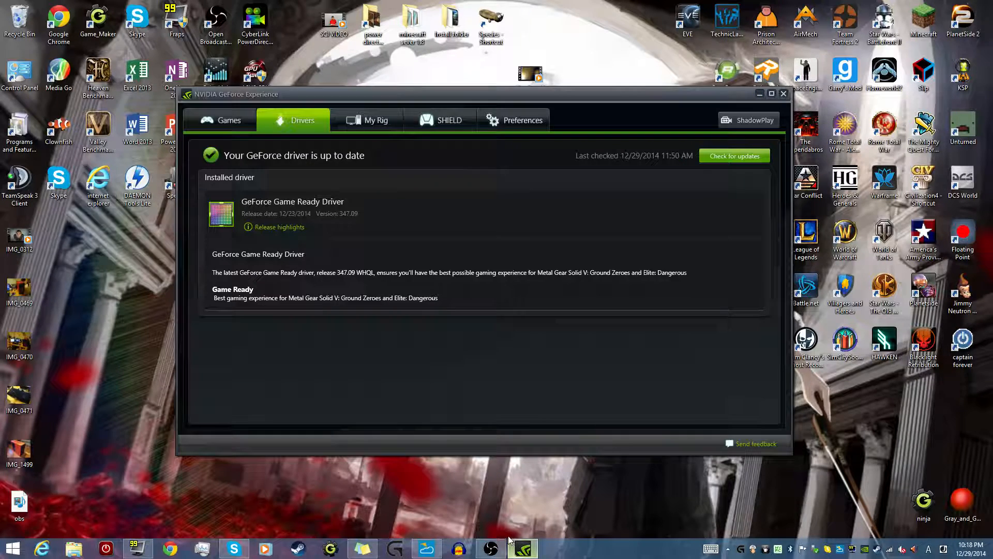
pyautogui.click(732, 120)
pyautogui.click(610, 204)
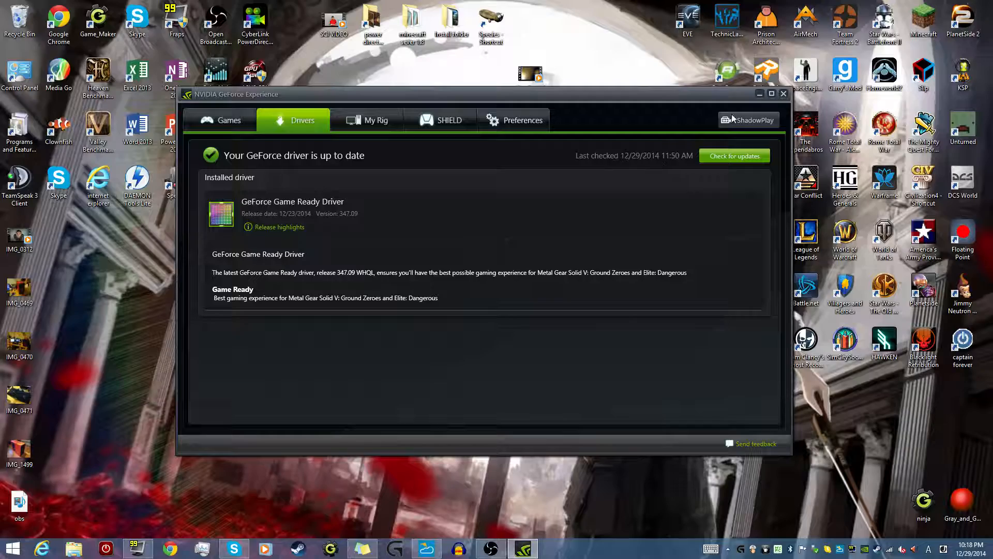
pyautogui.click(784, 94)
pyautogui.moveTo(596, 266); pyautogui.dragTo(1, 1)
pyautogui.click(422, 407)
pyautogui.moveTo(284, 237); pyautogui.dragTo(20, 16)
pyautogui.click(299, 256)
pyautogui.moveTo(299, 255); pyautogui.dragTo(10, 11)
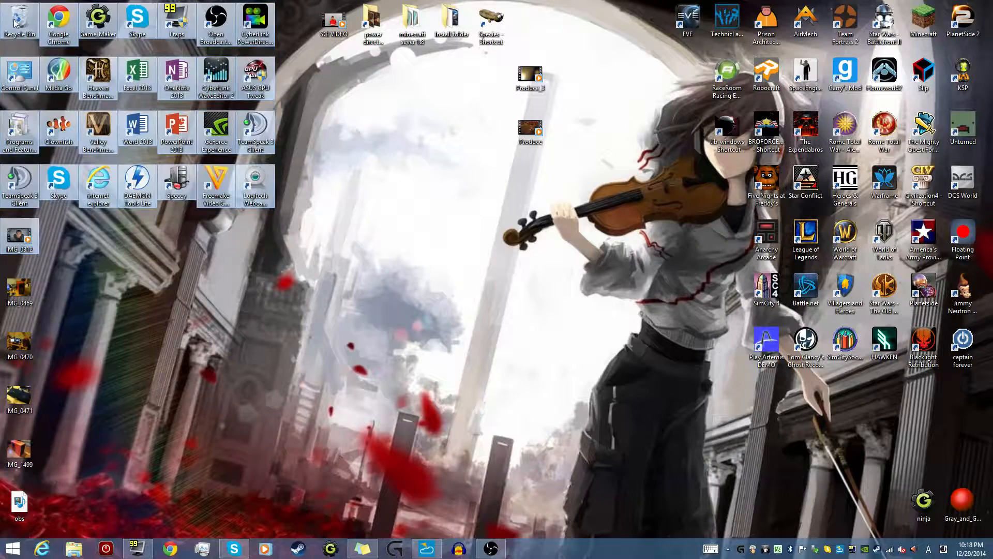
pyautogui.click(223, 275)
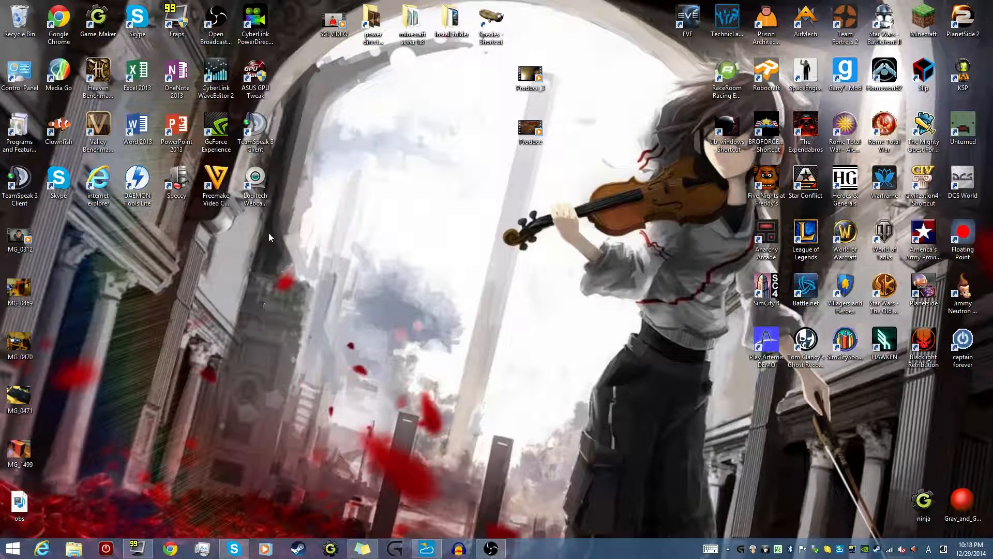
pyautogui.moveTo(290, 256); pyautogui.dragTo(2, 2)
pyautogui.click(309, 404)
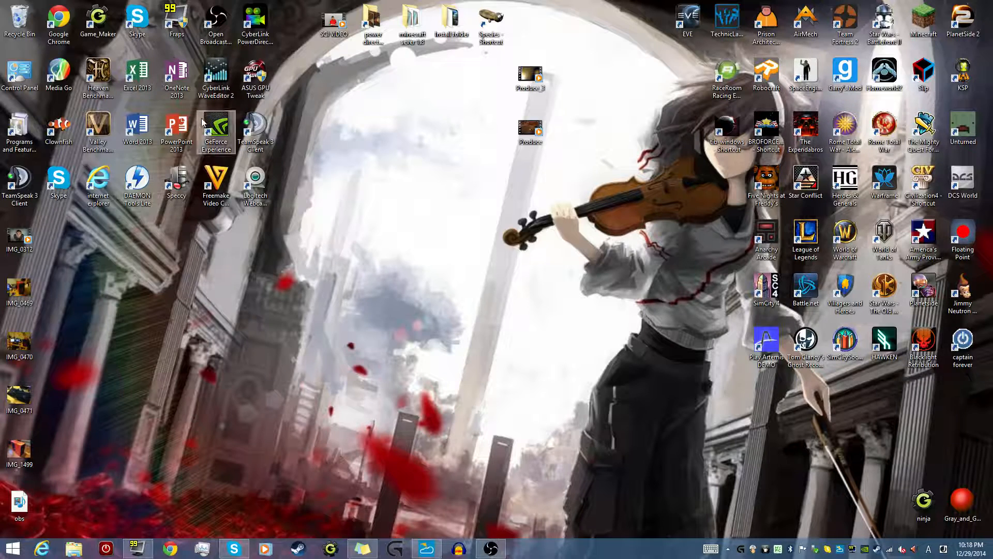
pyautogui.click(211, 25)
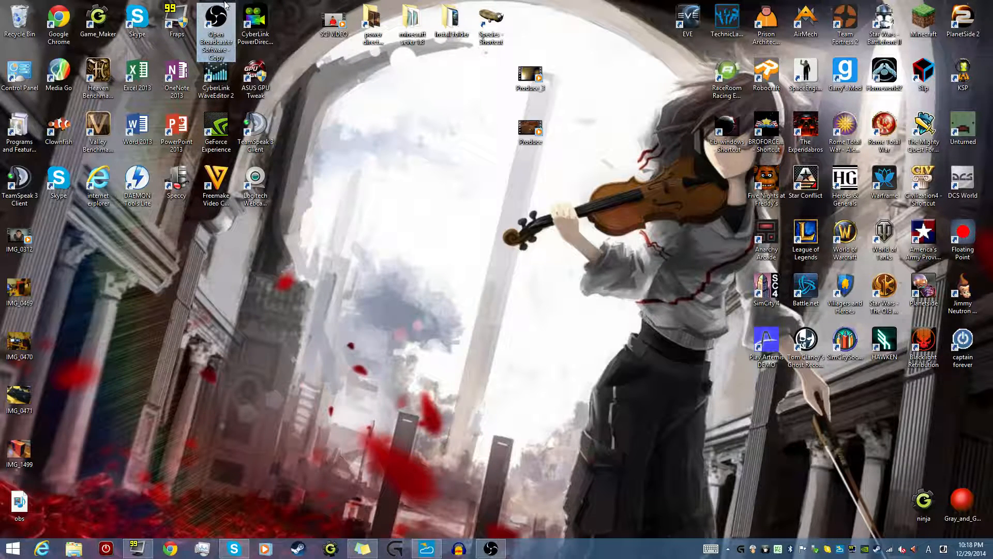
pyautogui.click(220, 124)
pyautogui.click(164, 555)
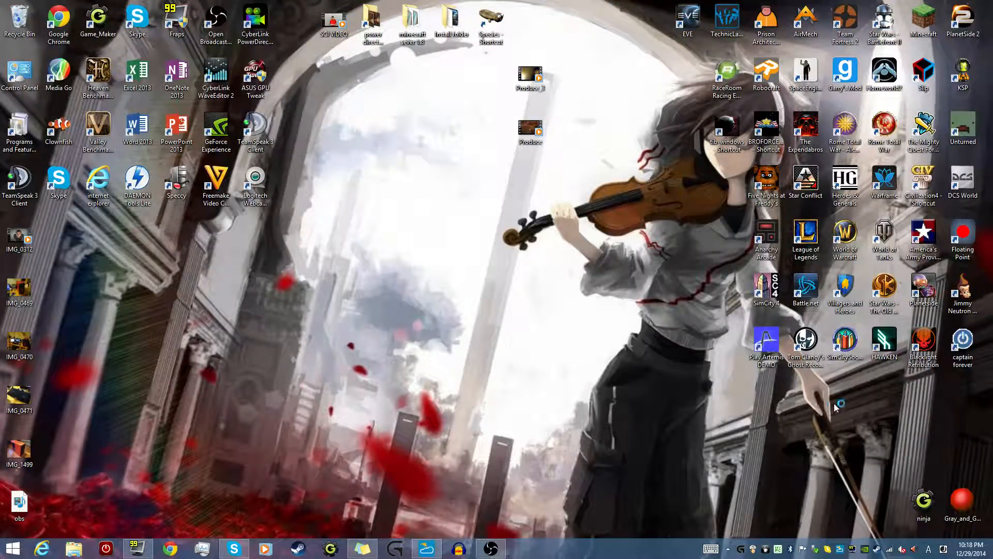
pyautogui.moveTo(981, 406); pyautogui.dragTo(498, 1)
pyautogui.click(453, 192)
pyautogui.moveTo(989, 406); pyautogui.dragTo(2, 2)
pyautogui.click(364, 238)
pyautogui.moveTo(991, 397); pyautogui.dragTo(2, 2)
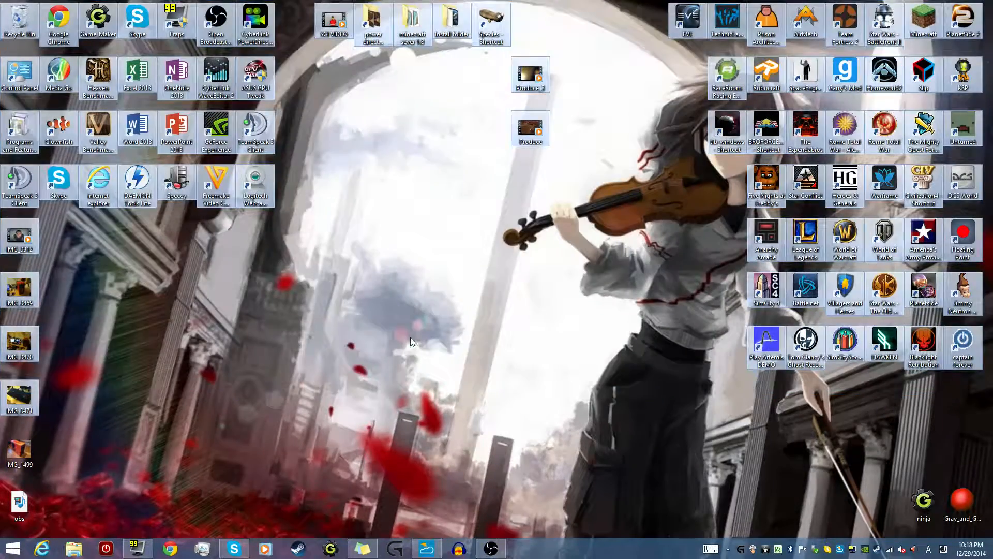
pyautogui.click(414, 333)
pyautogui.moveTo(985, 388); pyautogui.dragTo(2, 2)
pyautogui.click(427, 188)
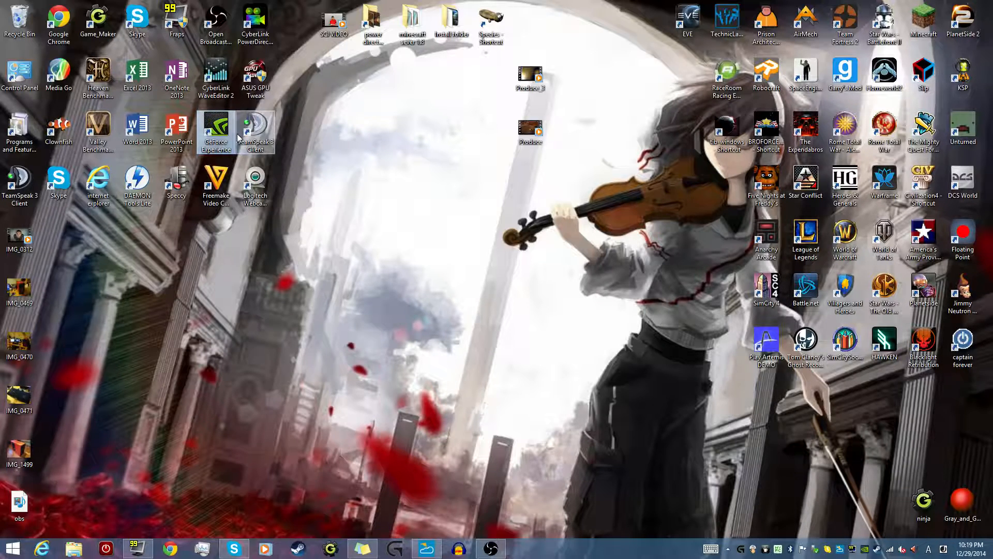
# - Launch GeForce Experience from the desktop, reposition its window, and bring up the PC's hardware specifications
pyautogui.doubleClick(213, 137)
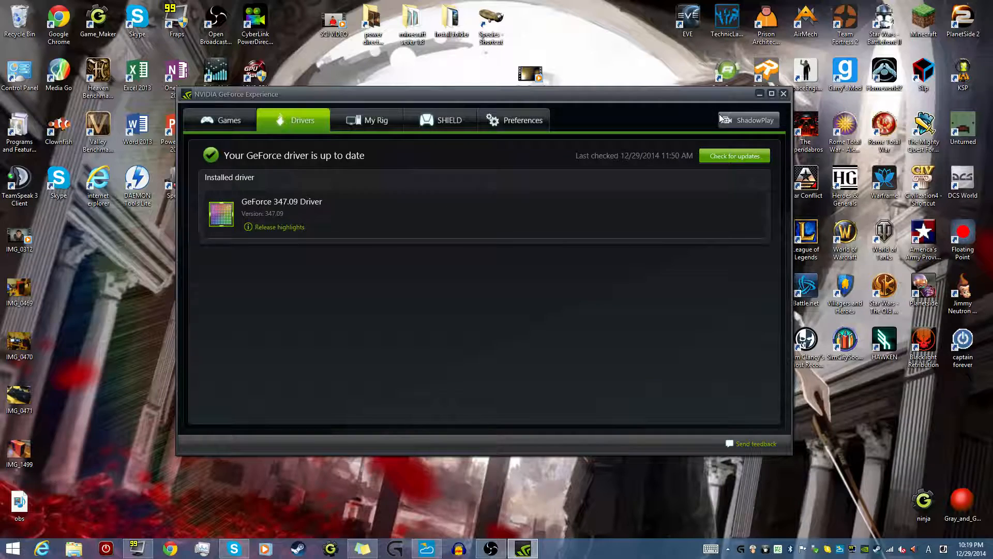
pyautogui.moveTo(612, 92); pyautogui.dragTo(674, 101)
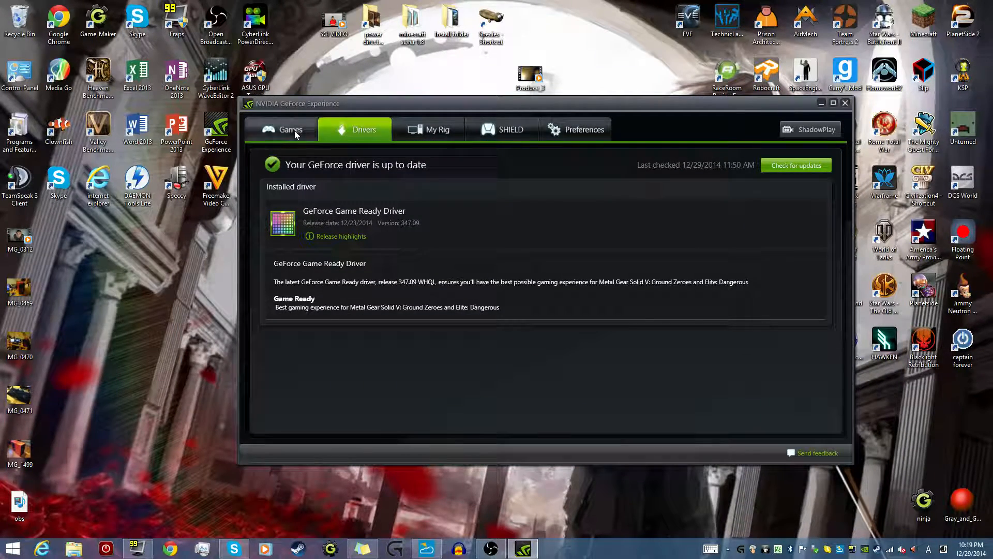
pyautogui.click(511, 125)
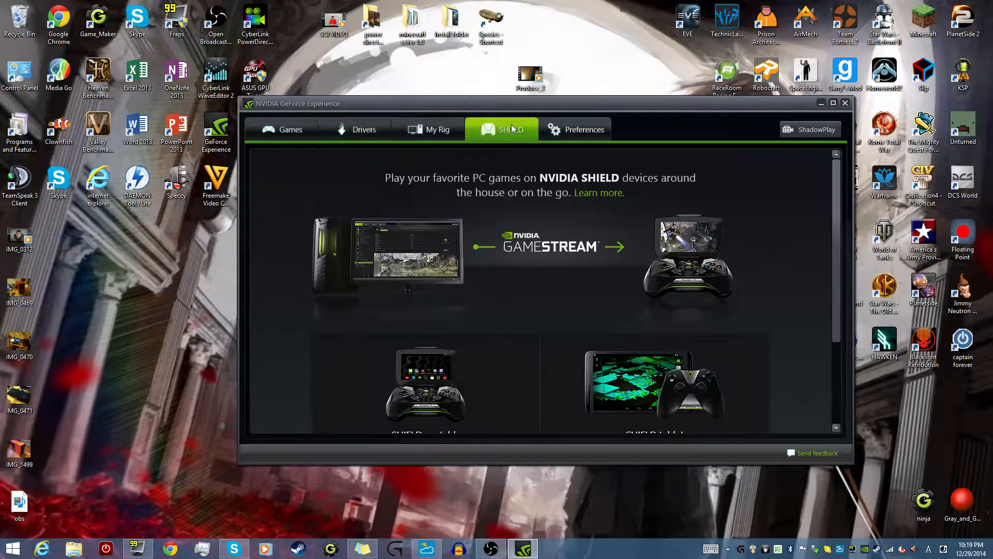
pyautogui.click(435, 132)
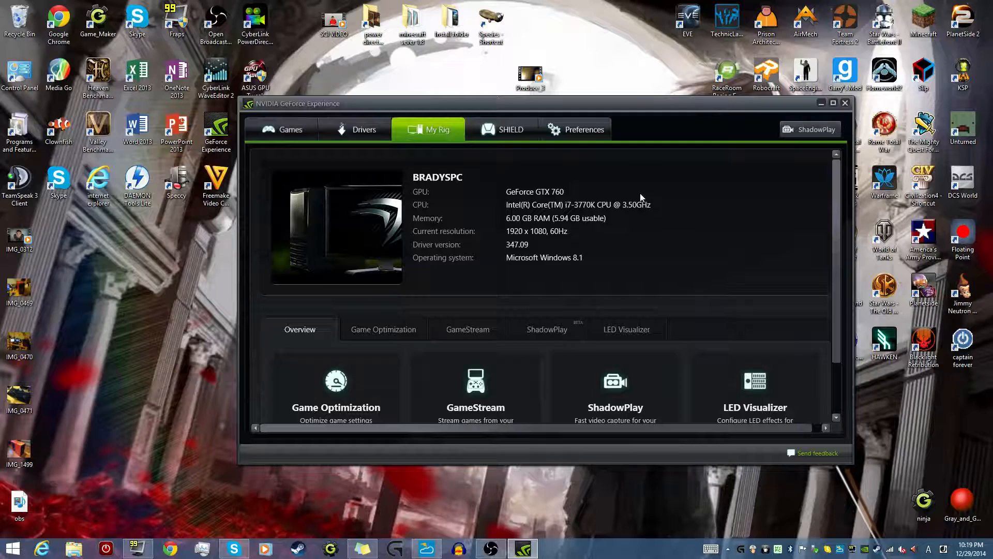
# - Expand the system requirements for streaming from this PC to SHIELD devices
pyautogui.click(513, 132)
pyautogui.click(584, 128)
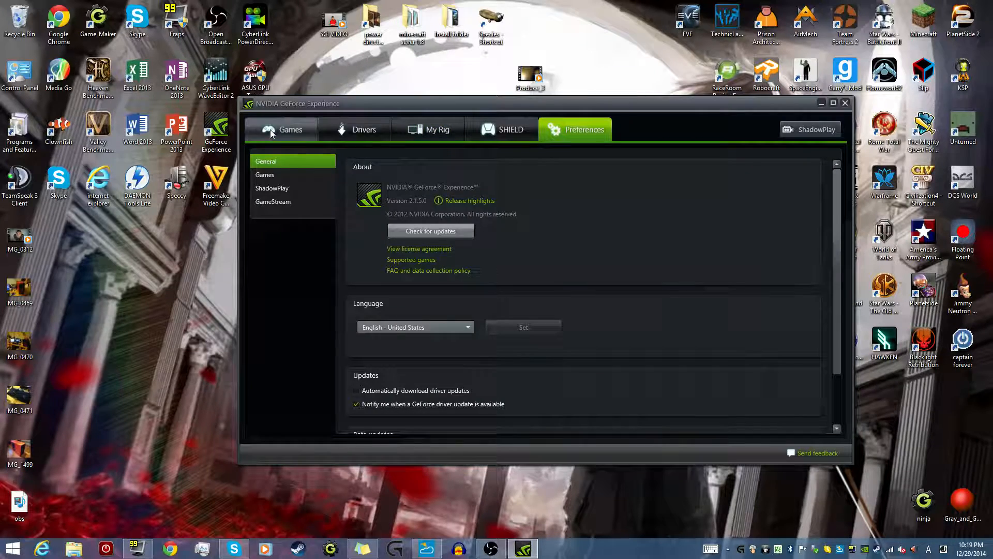
pyautogui.click(302, 126)
pyautogui.click(591, 124)
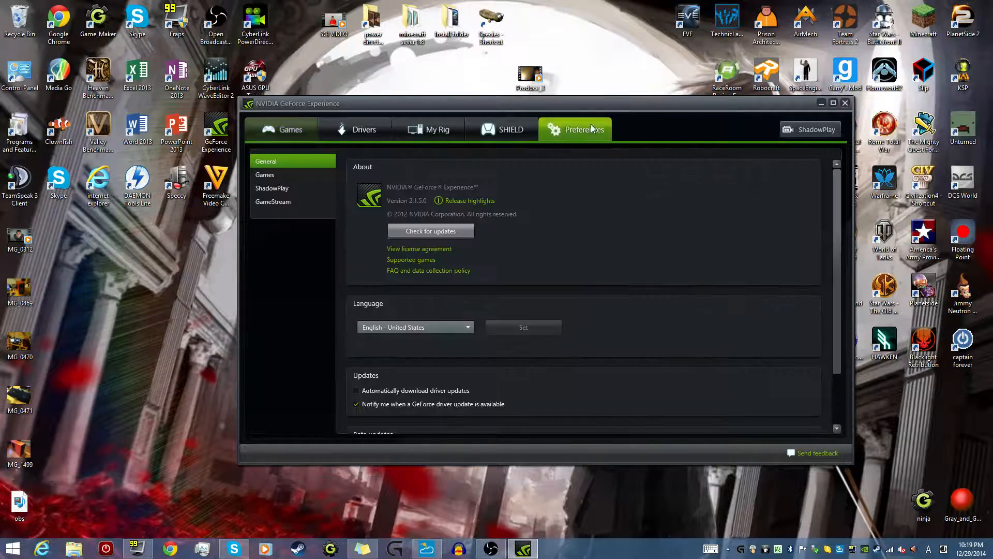
pyautogui.click(532, 132)
pyautogui.scroll(-5, 510, 170)
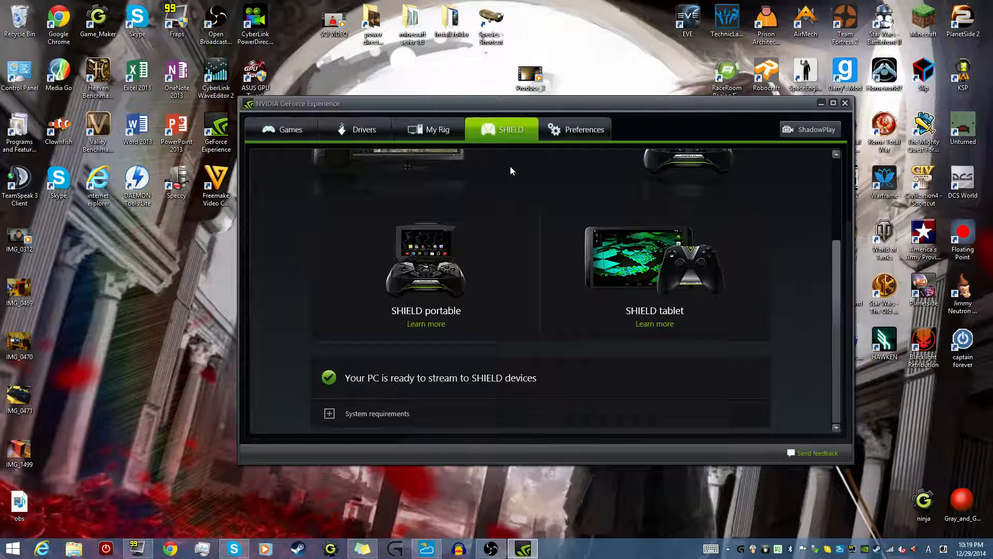
pyautogui.click(368, 413)
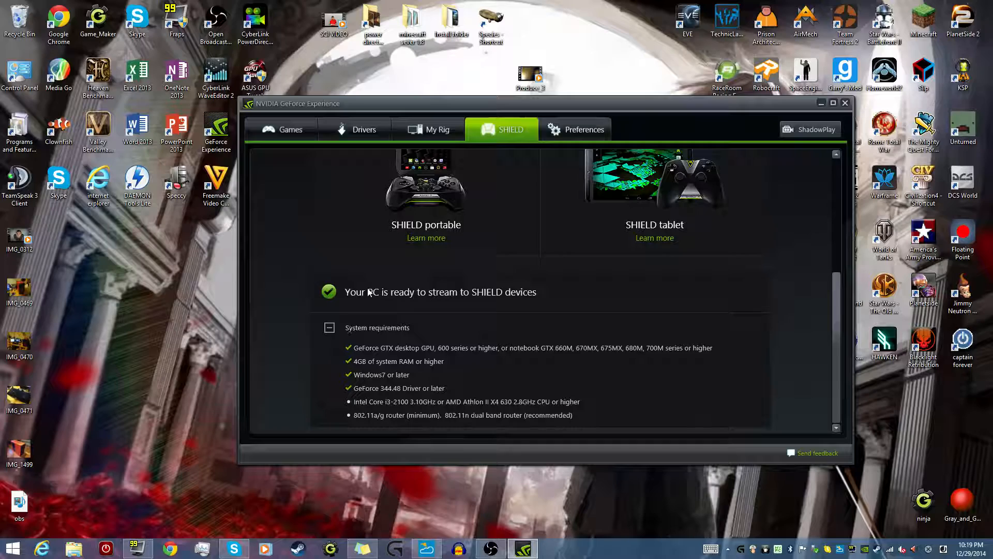
# - Open the ShadowPlay recorder window and go to its settings
pyautogui.click(574, 130)
pyautogui.click(476, 129)
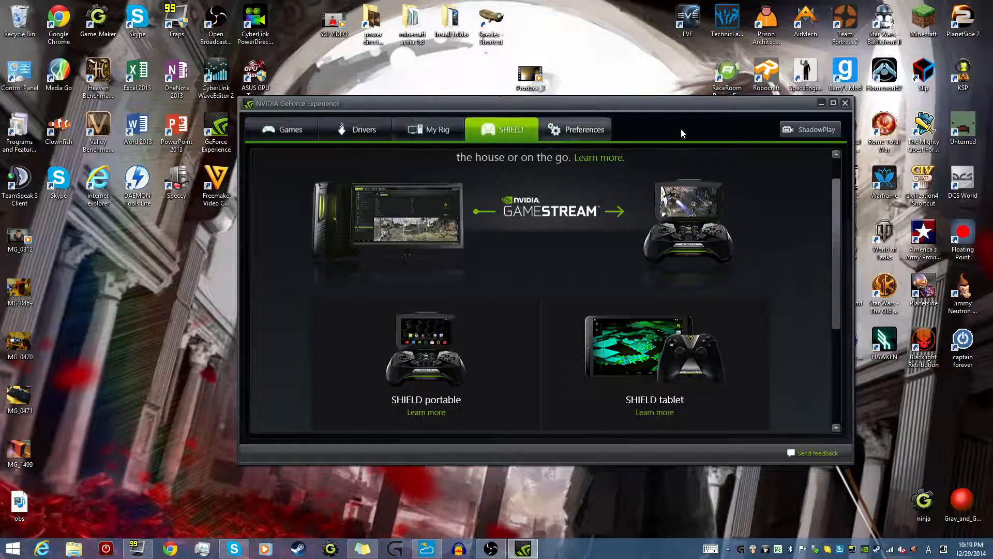
pyautogui.click(830, 129)
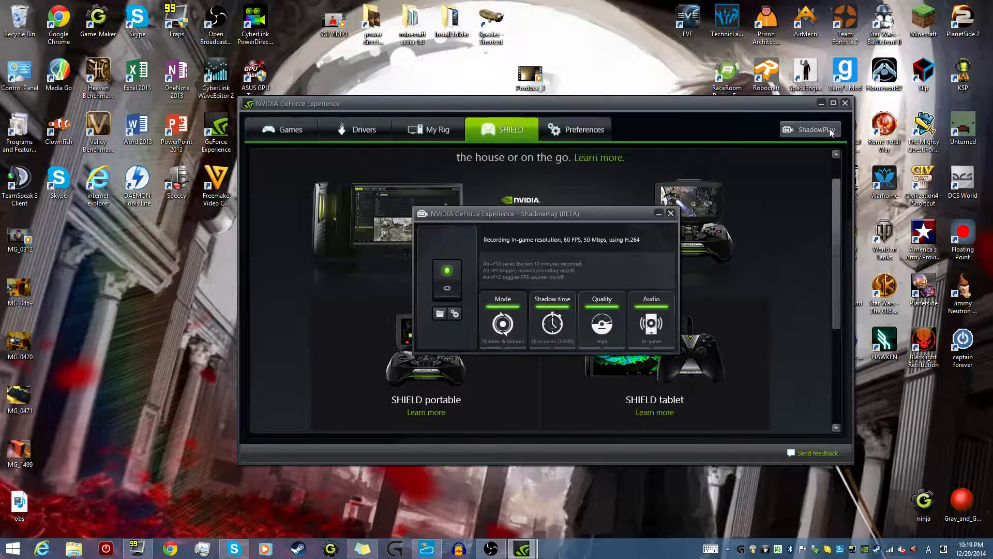
pyautogui.click(454, 314)
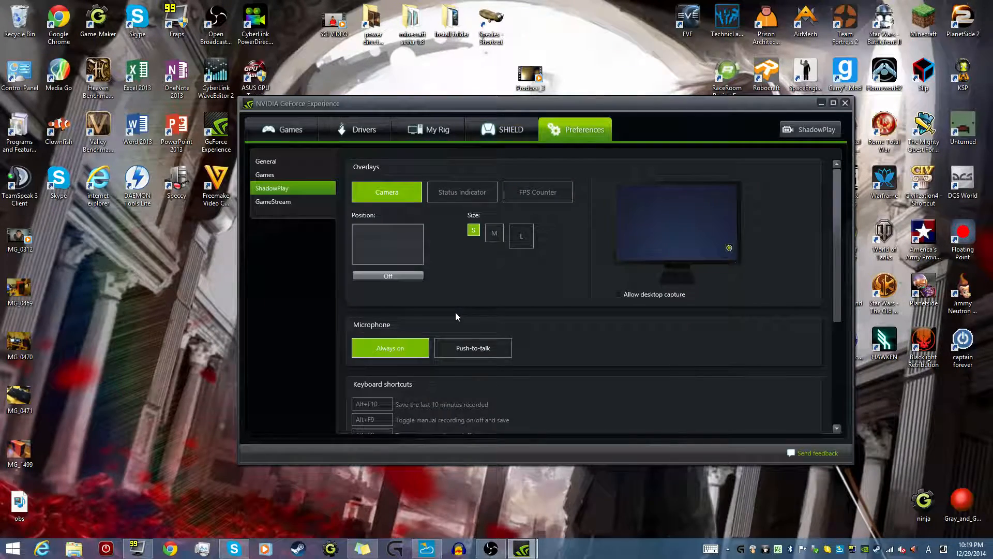
# - Look through the General, Games, ShadowPlay and GameStream preferences, including ShadowPlay's keyboard shortcuts and recording locations
pyautogui.click(302, 161)
pyautogui.click(297, 177)
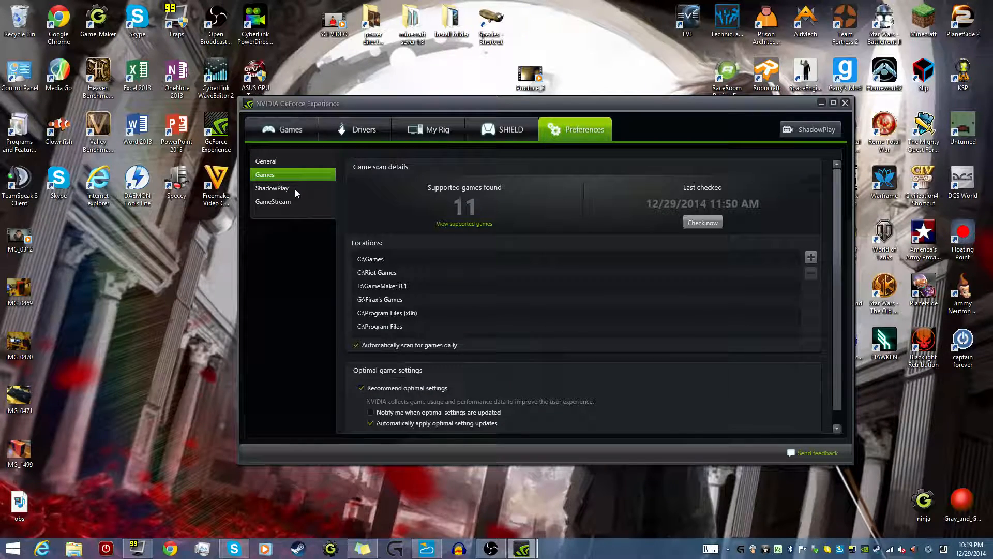
pyautogui.click(297, 190)
pyautogui.scroll(-3, 424, 226)
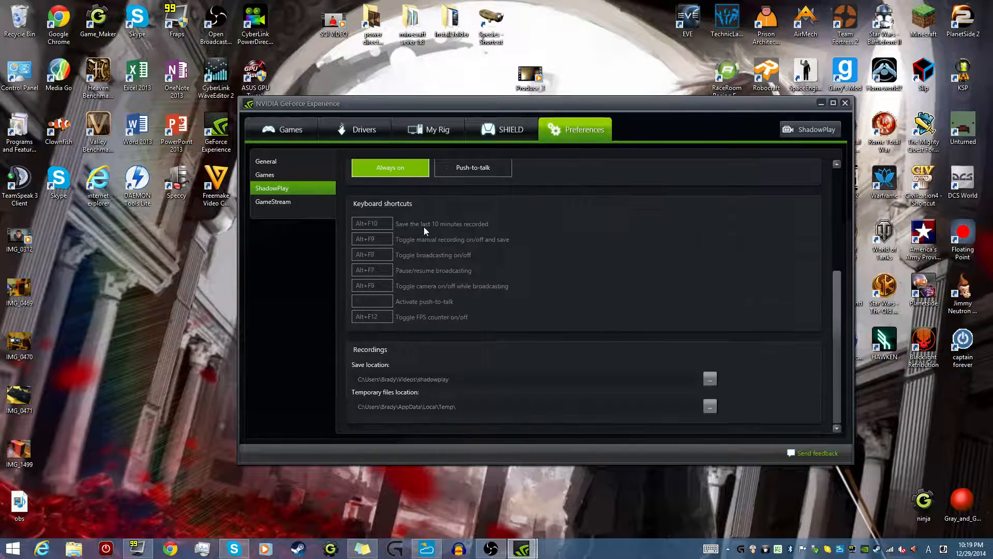
pyautogui.click(277, 203)
pyautogui.click(286, 188)
pyautogui.click(294, 161)
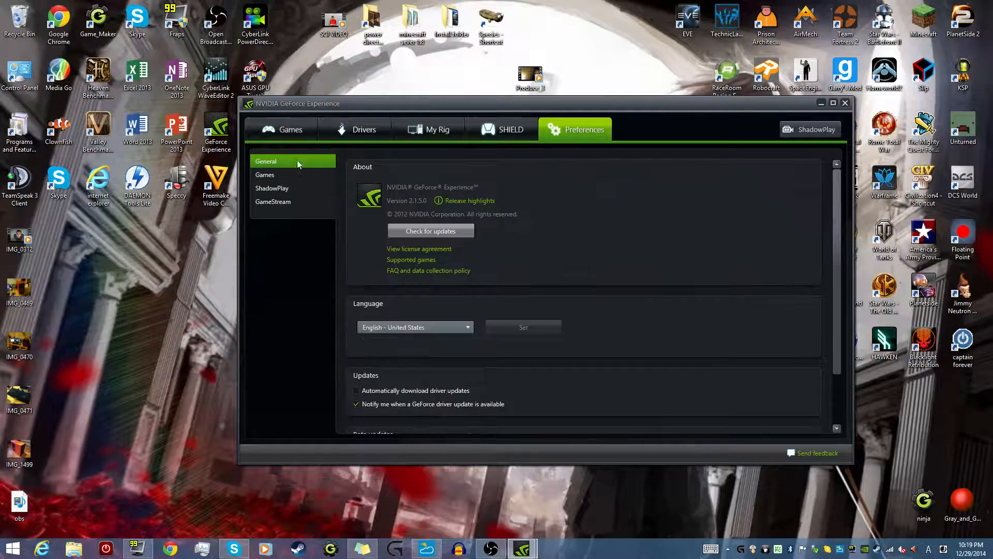
pyautogui.click(296, 172)
pyautogui.click(297, 162)
# - Display the ShadowPlay system requirements in the My Rig overview of this PC
pyautogui.click(419, 129)
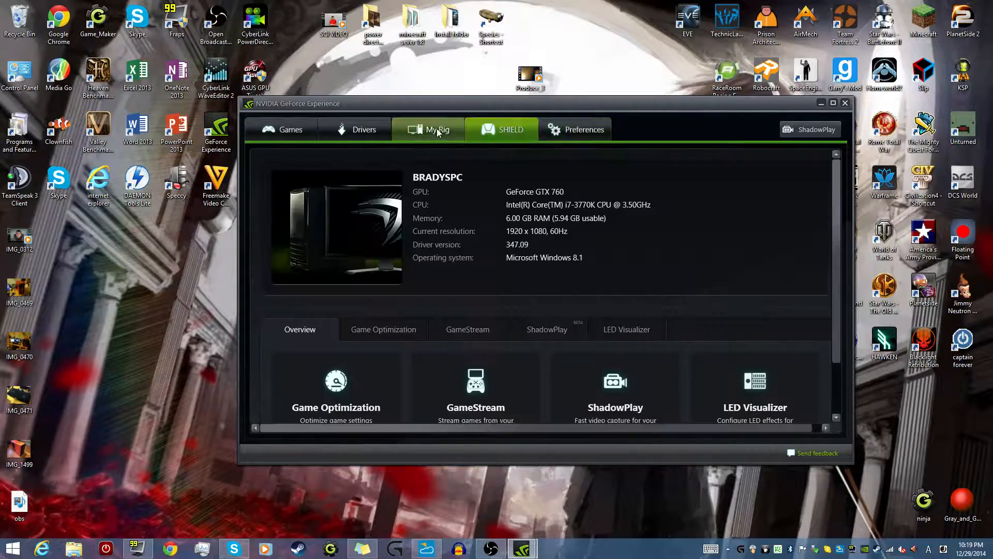
pyautogui.scroll(-3, 468, 185)
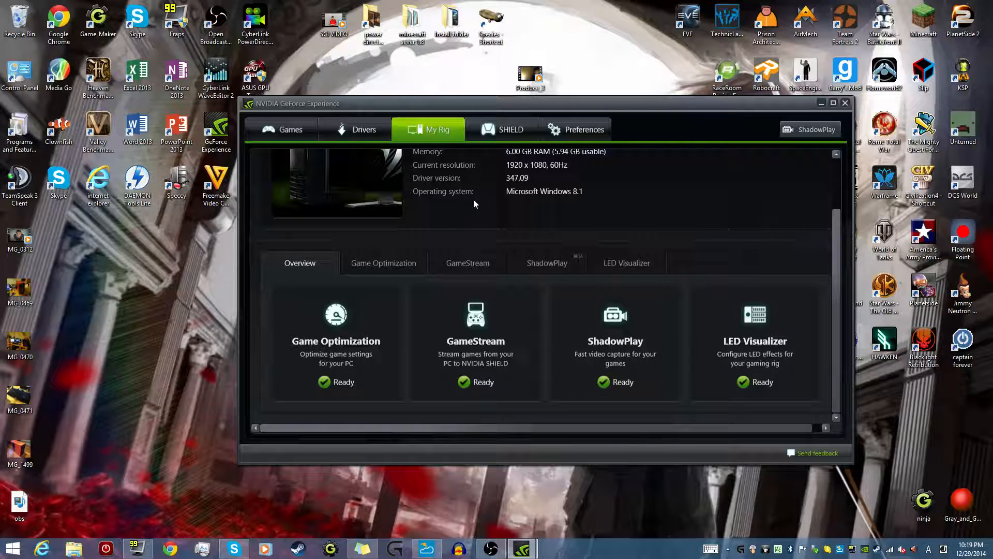
pyautogui.click(356, 255)
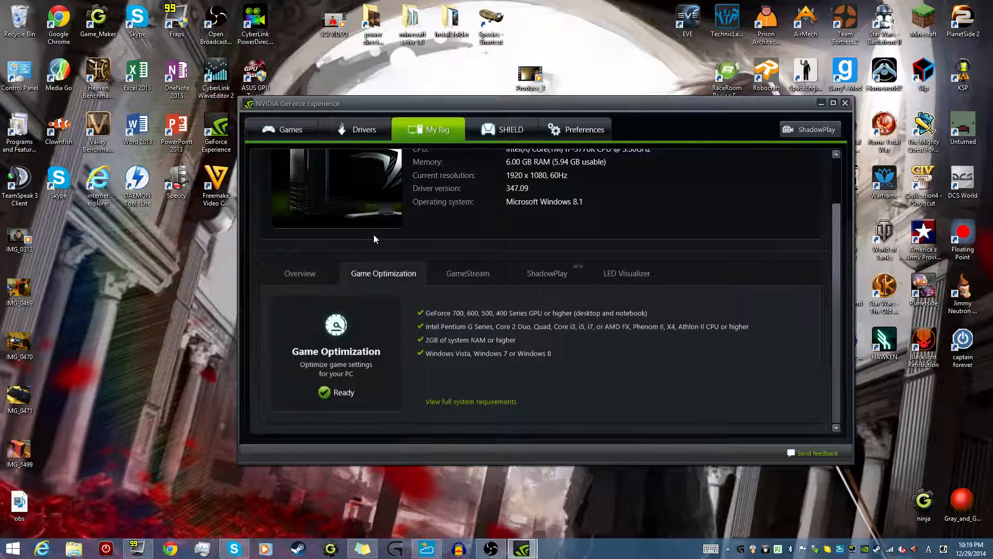
pyautogui.click(354, 273)
pyautogui.click(468, 273)
pyautogui.click(568, 275)
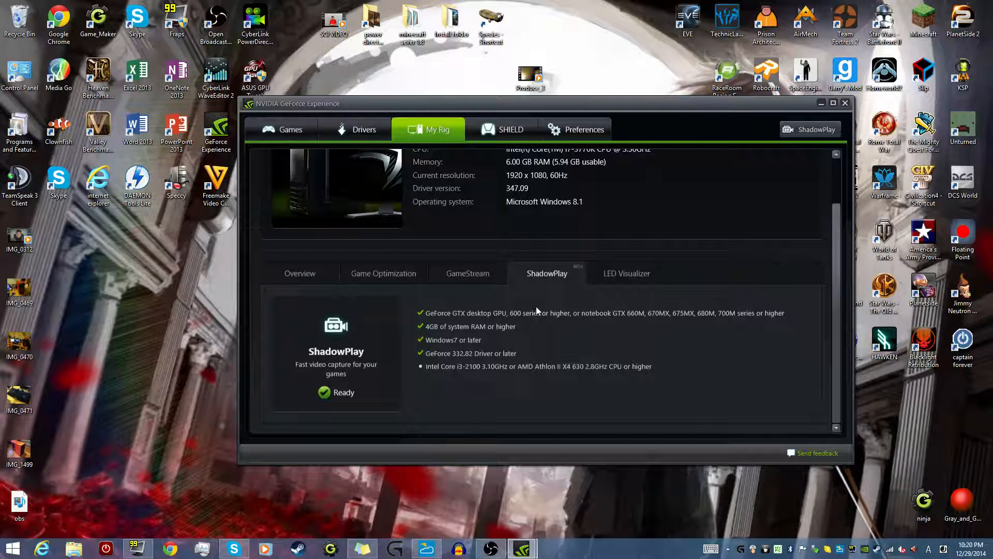
# - Compare the PC's GPU, CPU, memory, driver and operating system with the ShadowPlay requirements
pyautogui.scroll(2, 604, 188)
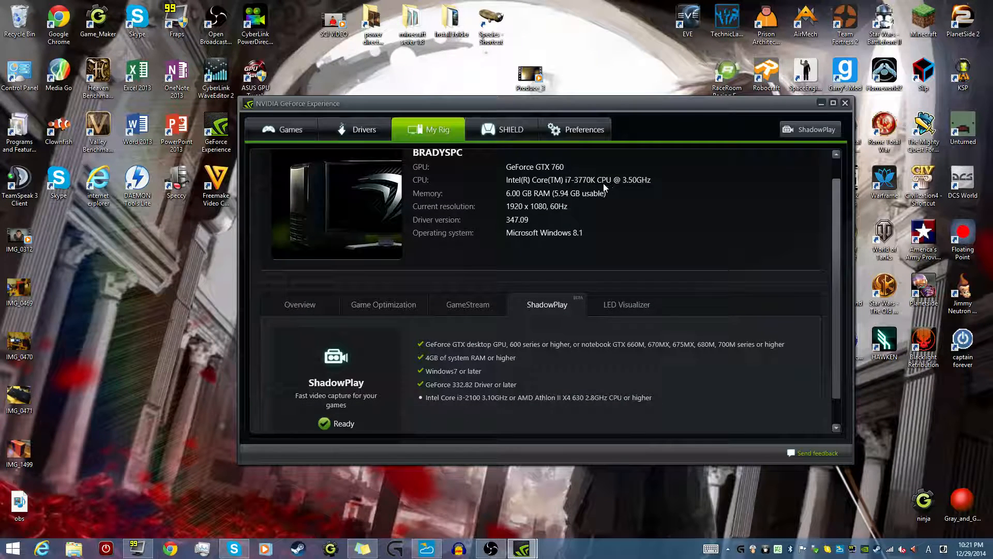
pyautogui.scroll(-2, 602, 187)
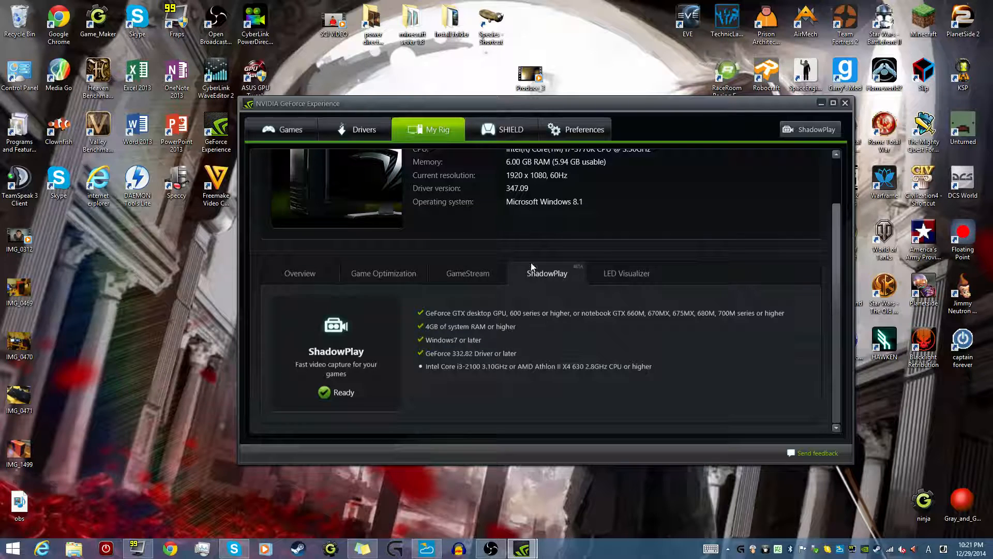
pyautogui.scroll(1, 566, 271)
pyautogui.scroll(-1, 567, 269)
pyautogui.scroll(1, 566, 321)
pyautogui.scroll(-1, 750, 259)
pyautogui.scroll(1, 724, 248)
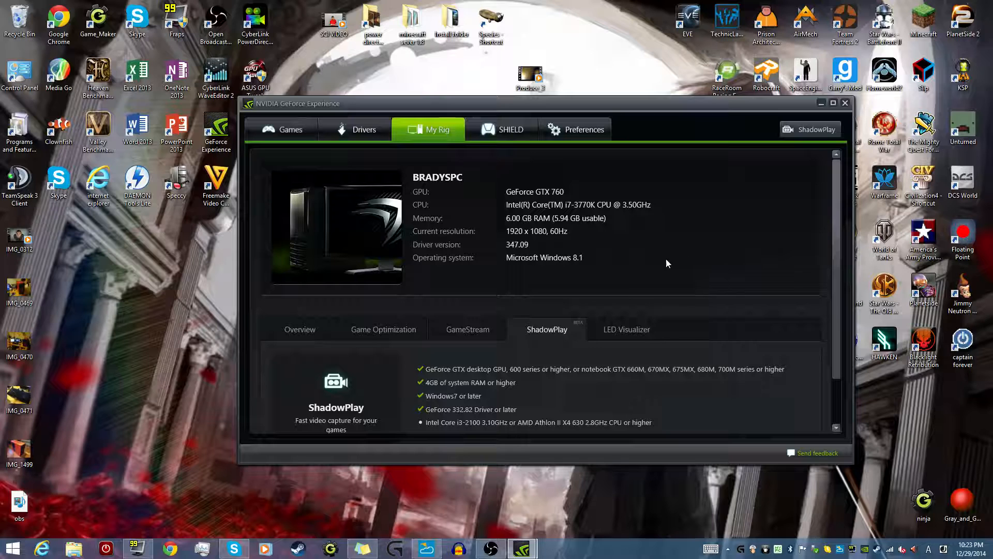
# - Check the available recording modes in the ShadowPlay window and set the shadow time to 9 minutes
pyautogui.click(820, 106)
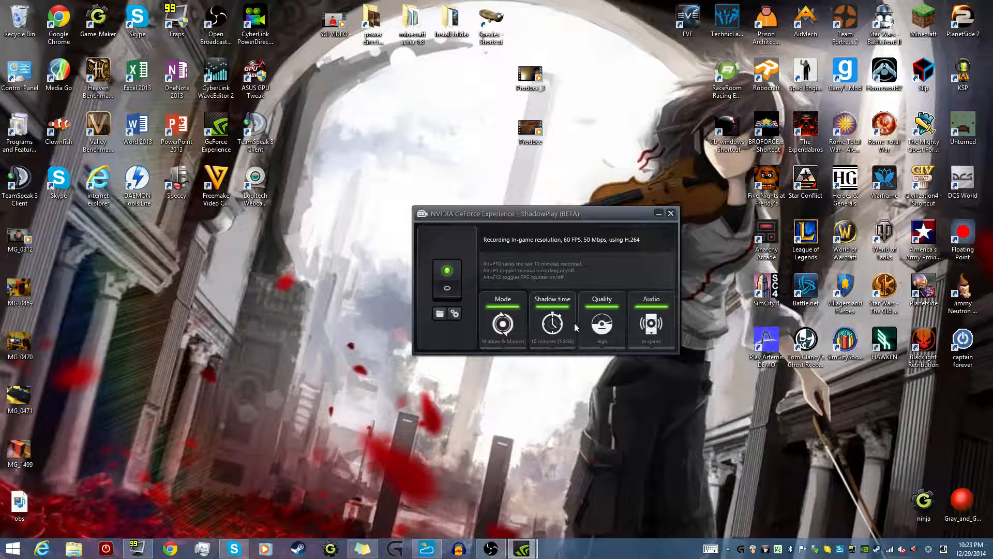
pyautogui.click(507, 322)
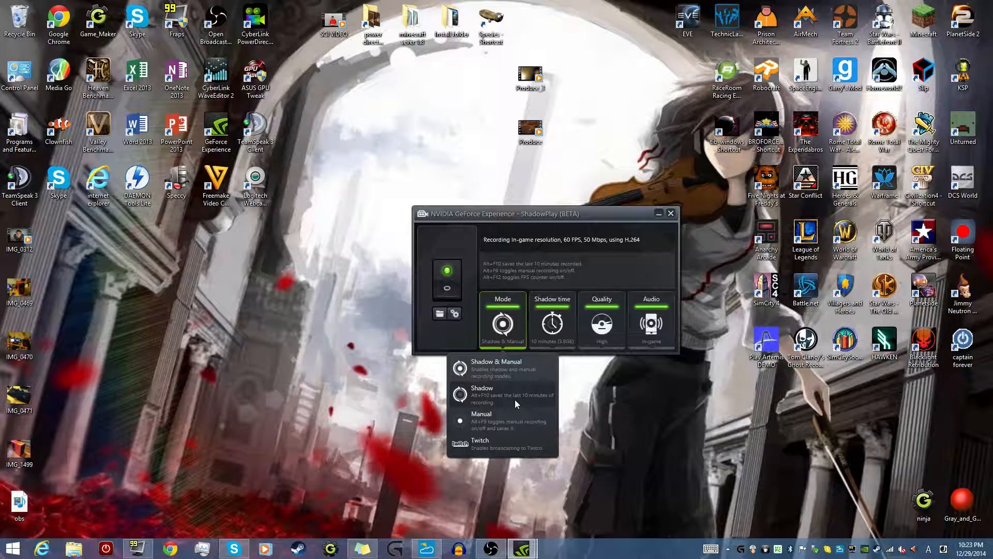
pyautogui.click(553, 323)
pyautogui.moveTo(551, 362); pyautogui.dragTo(588, 362)
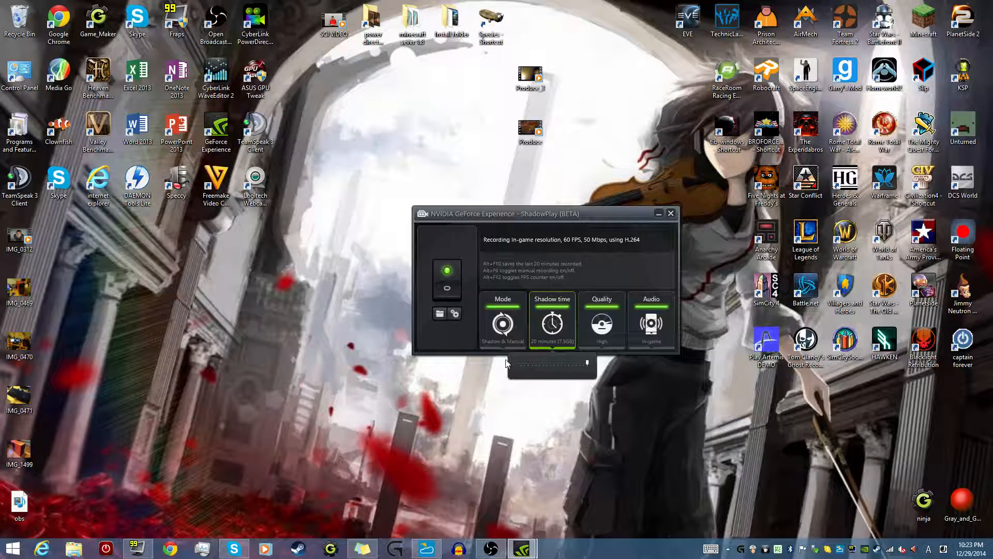
pyautogui.click(518, 365)
pyautogui.click(518, 365)
pyautogui.click(518, 365)
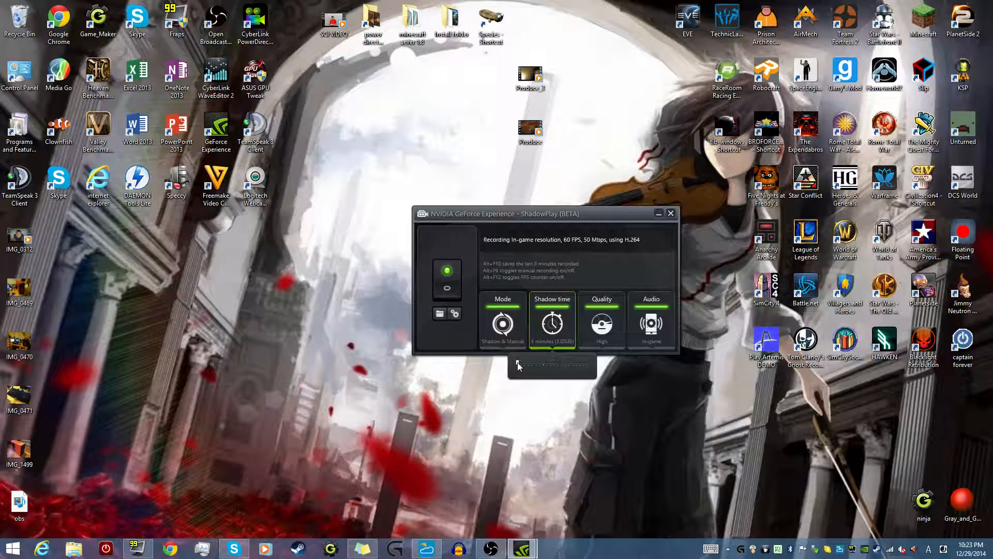
pyautogui.click(552, 361)
pyautogui.click(549, 361)
pyautogui.click(549, 362)
pyautogui.click(550, 361)
pyautogui.moveTo(548, 362); pyautogui.dragTo(544, 363)
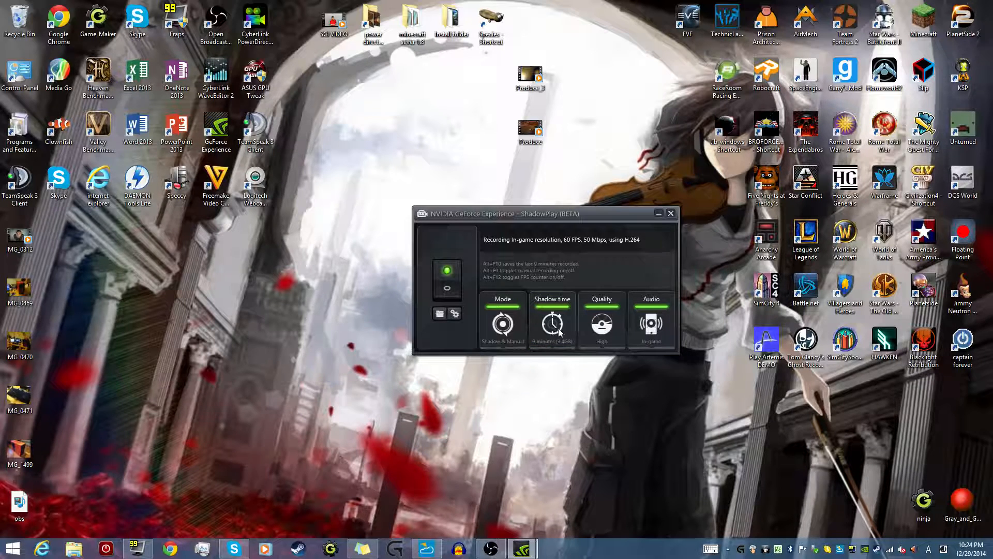
# - Examine the resolution, frame rate and bit rate options of the Custom recording quality and return the quality to High
pyautogui.click(600, 329)
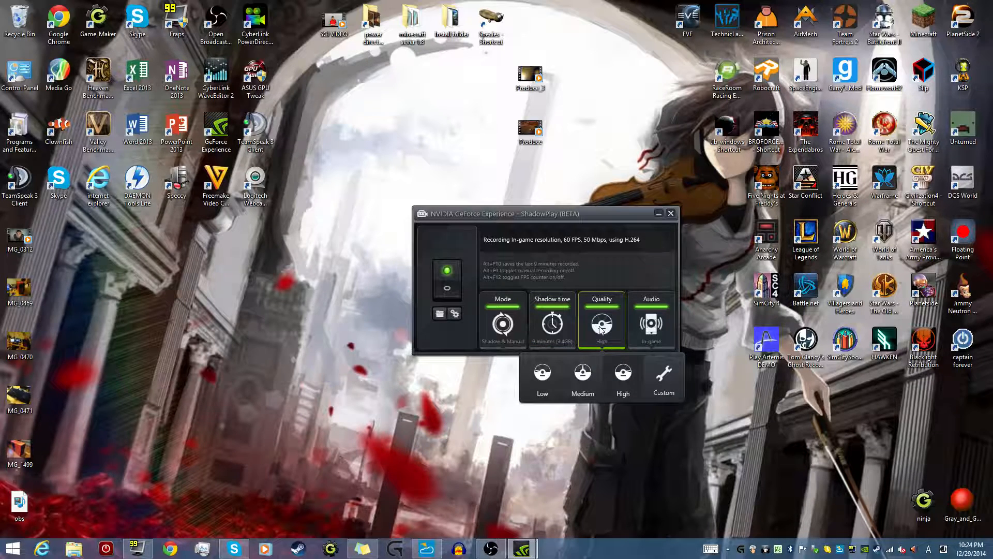
pyautogui.click(662, 372)
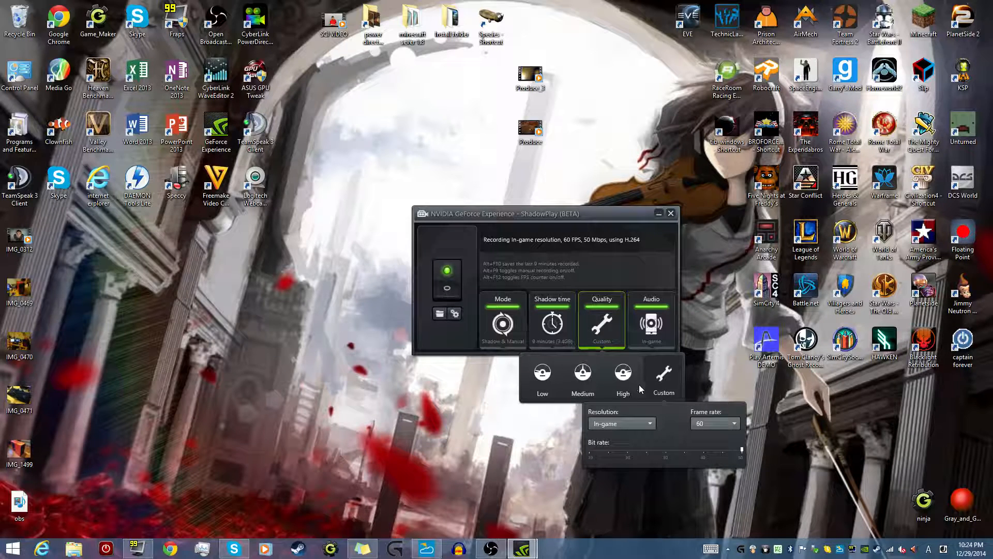
pyautogui.click(632, 427)
pyautogui.click(632, 425)
pyautogui.moveTo(743, 452)
pyautogui.mouseDown()
pyautogui.moveTo(641, 446)
pyautogui.moveTo(743, 450)
pyautogui.mouseUp()
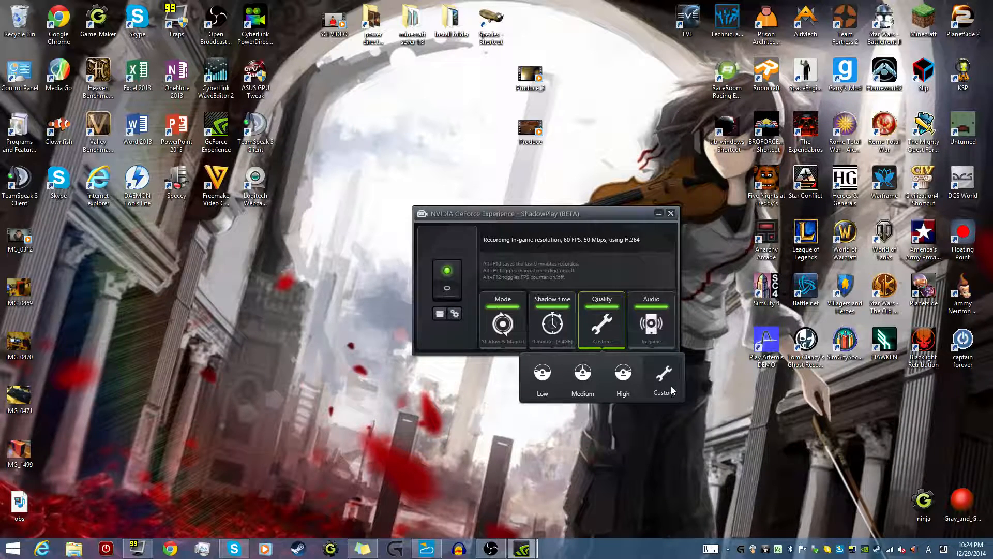
pyautogui.moveTo(673, 389)
pyautogui.click(623, 385)
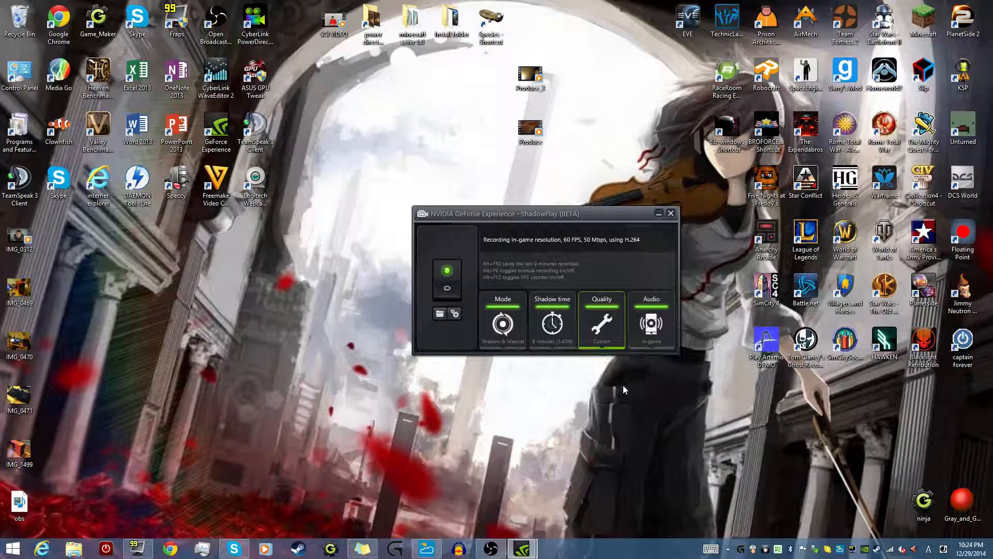
# - Review the audio source options and choose In-game as the recorded audio
pyautogui.click(651, 320)
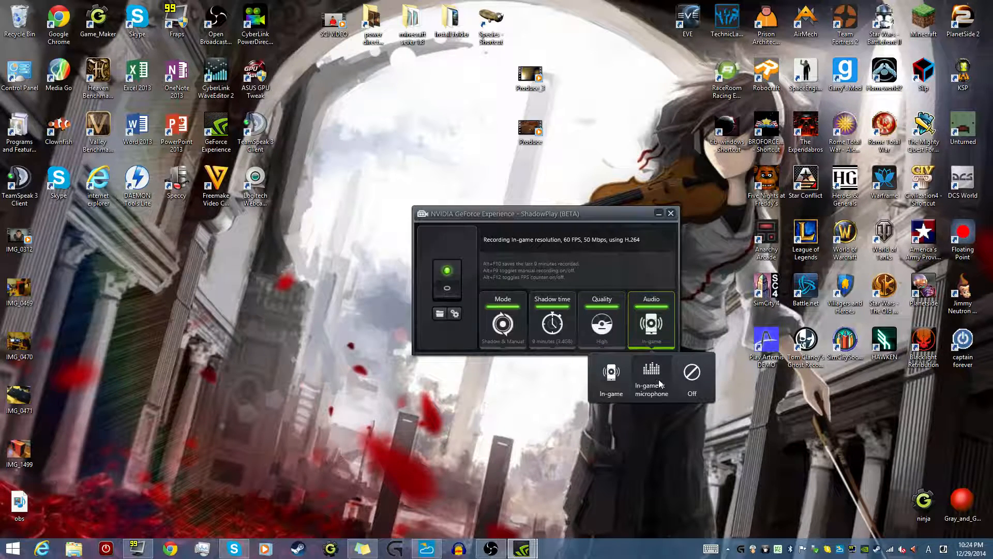
pyautogui.click(613, 371)
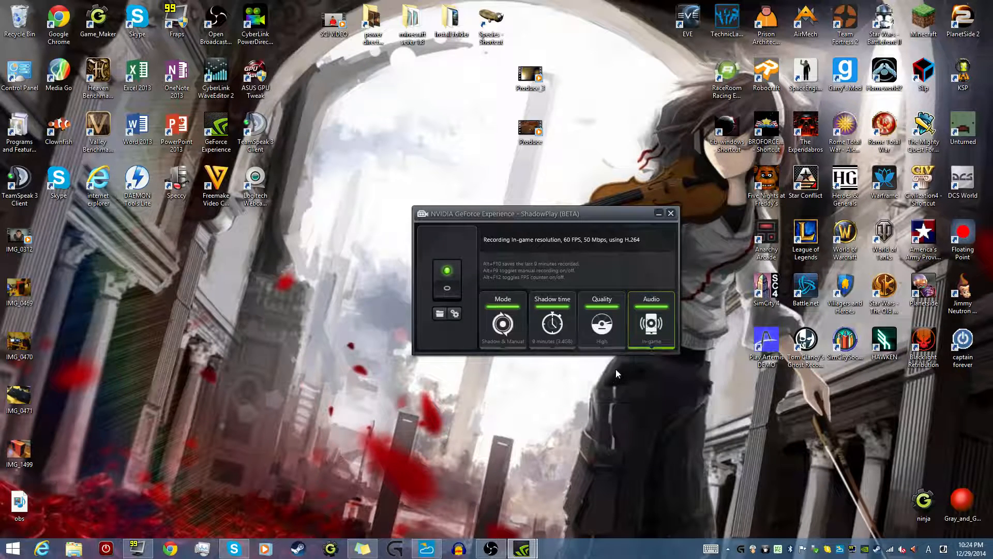
pyautogui.click(660, 306)
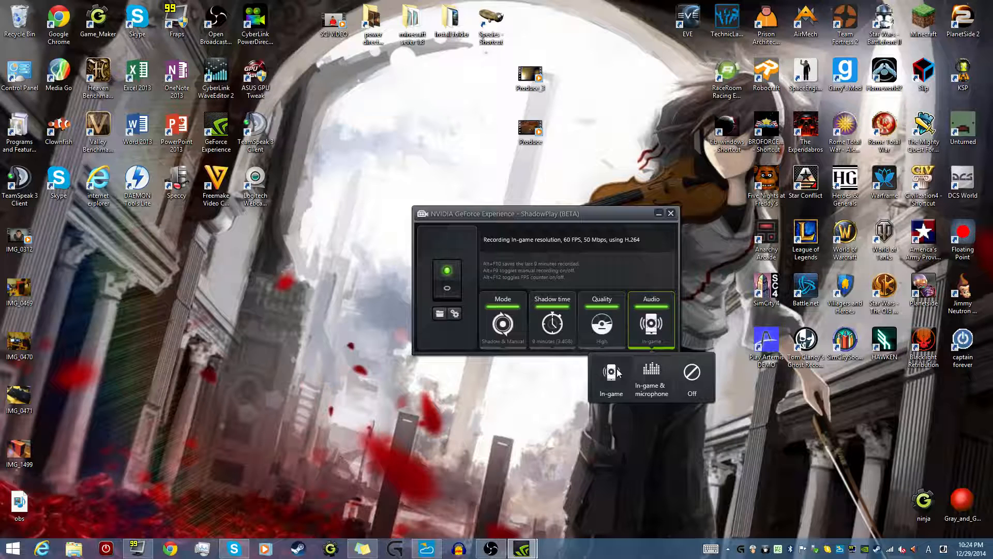
pyautogui.click(616, 370)
pyautogui.click(655, 300)
pyautogui.click(651, 330)
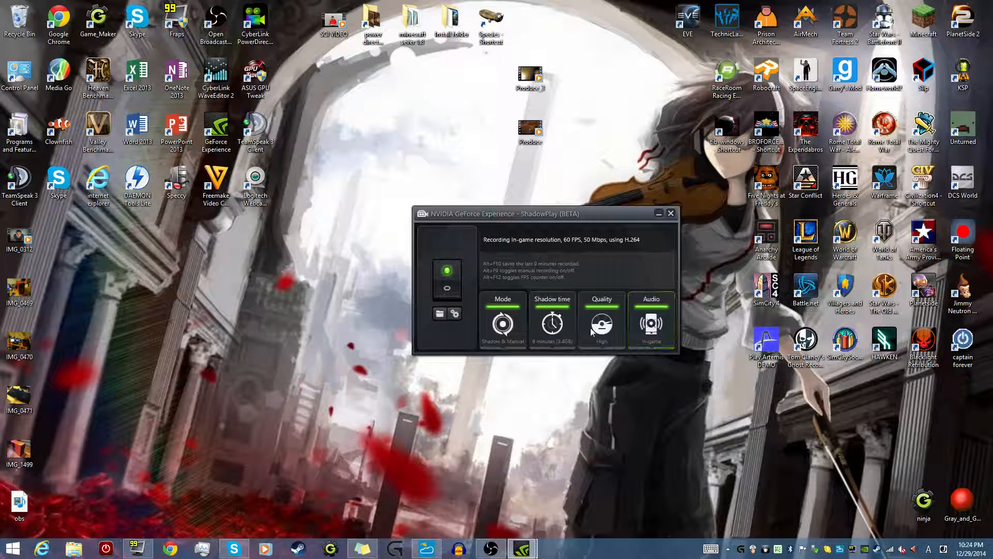
# - Look through the recording modes and ShadowPlay's overlay, microphone, keyboard shortcut and recording location preferences
pyautogui.click(498, 326)
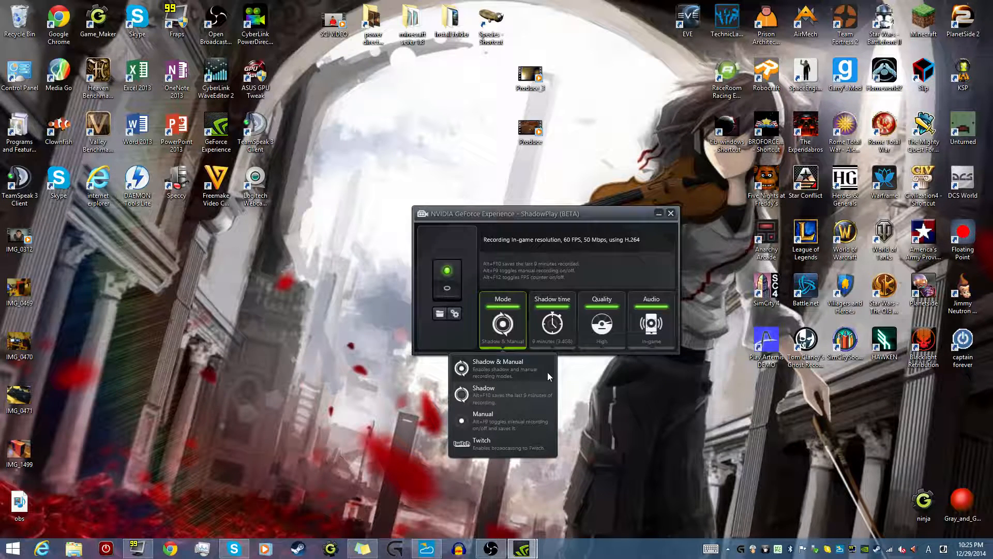
pyautogui.click(453, 312)
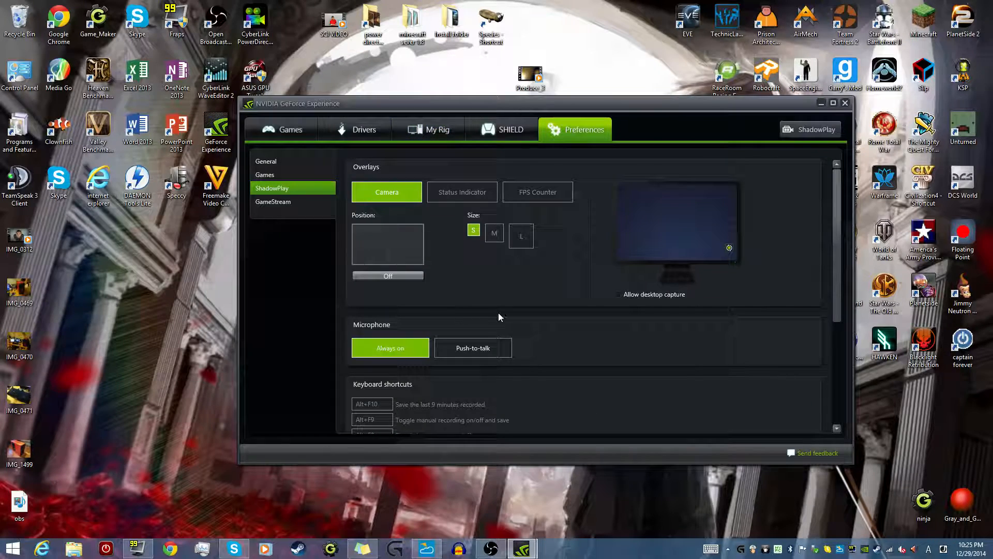
pyautogui.scroll(-4, 503, 311)
pyautogui.scroll(4, 504, 312)
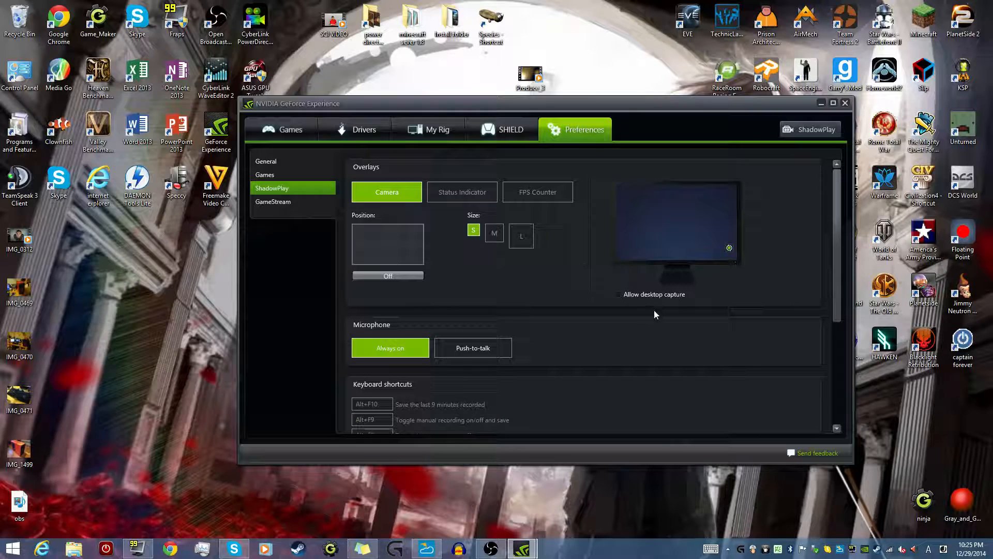
pyautogui.scroll(-4, 650, 321)
pyautogui.scroll(4, 653, 325)
pyautogui.scroll(-3, 654, 317)
pyautogui.scroll(3, 667, 321)
pyautogui.click(822, 103)
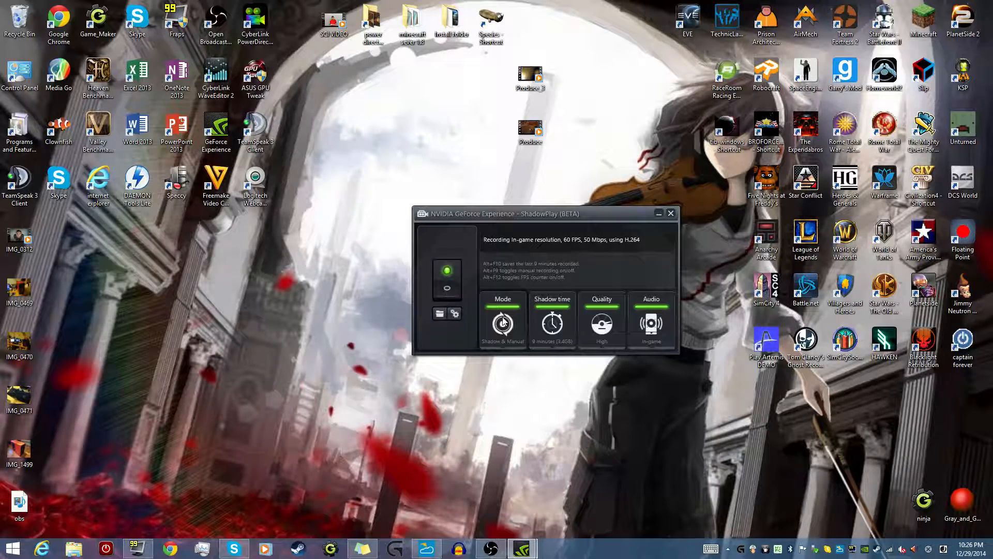
# - Reopen the ShadowPlay preferences and compare the Camera and Status Indicator overlay settings
pyautogui.click(457, 313)
pyautogui.scroll(-5, 541, 288)
pyautogui.scroll(5, 530, 266)
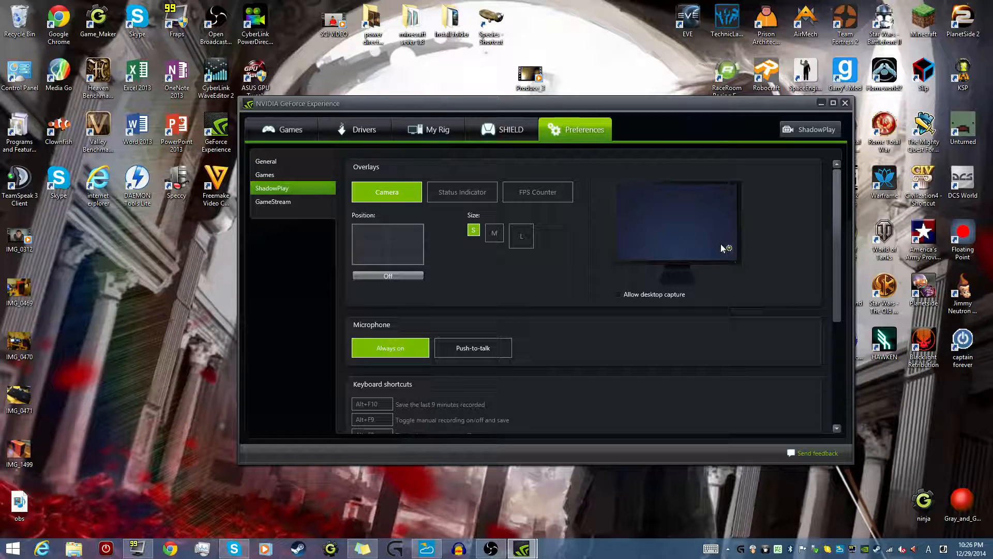
pyautogui.click(472, 199)
pyautogui.click(389, 193)
pyautogui.click(475, 194)
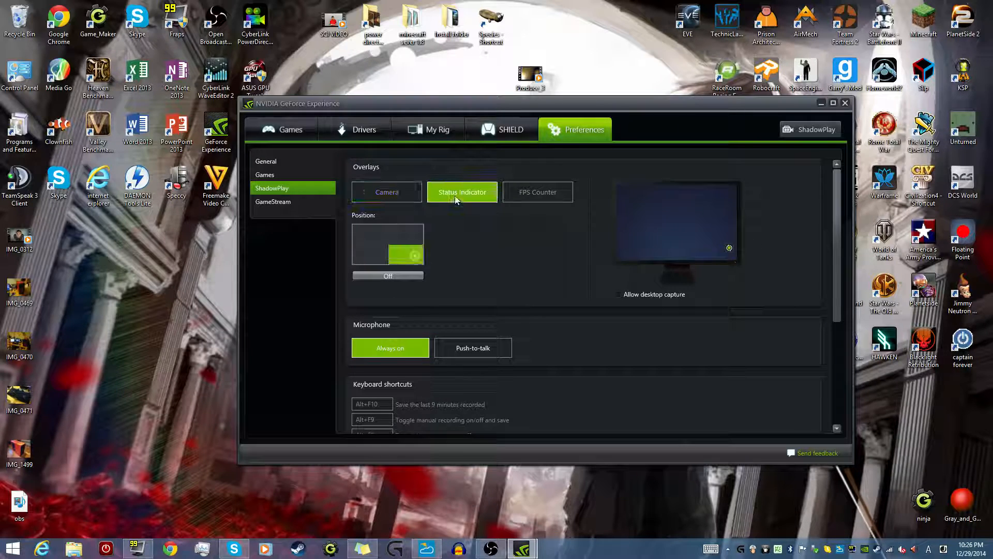
# - Try different screen positions and size M for the Camera overlay, and restore it to off with size S
pyautogui.click(407, 201)
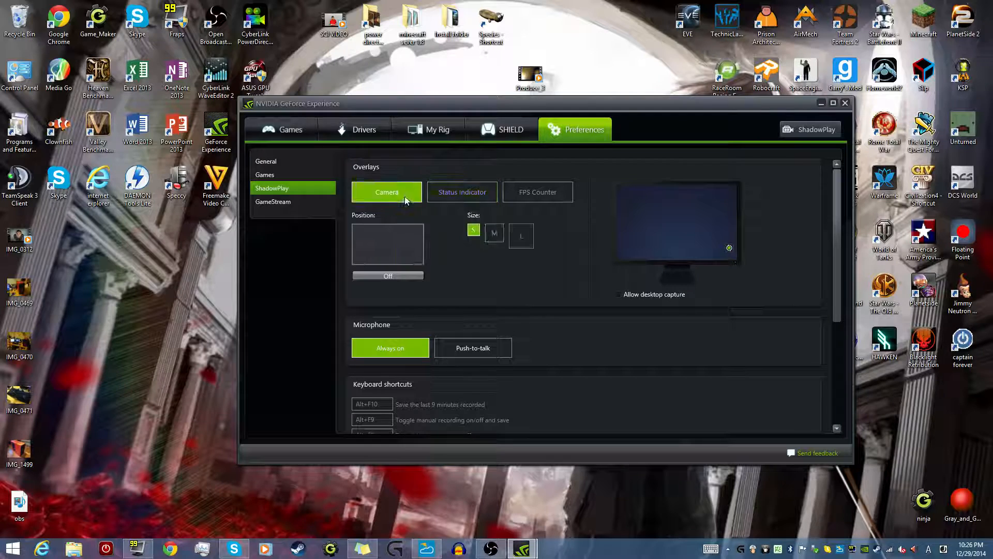
pyautogui.click(379, 236)
pyautogui.click(411, 256)
pyautogui.click(380, 254)
pyautogui.click(398, 275)
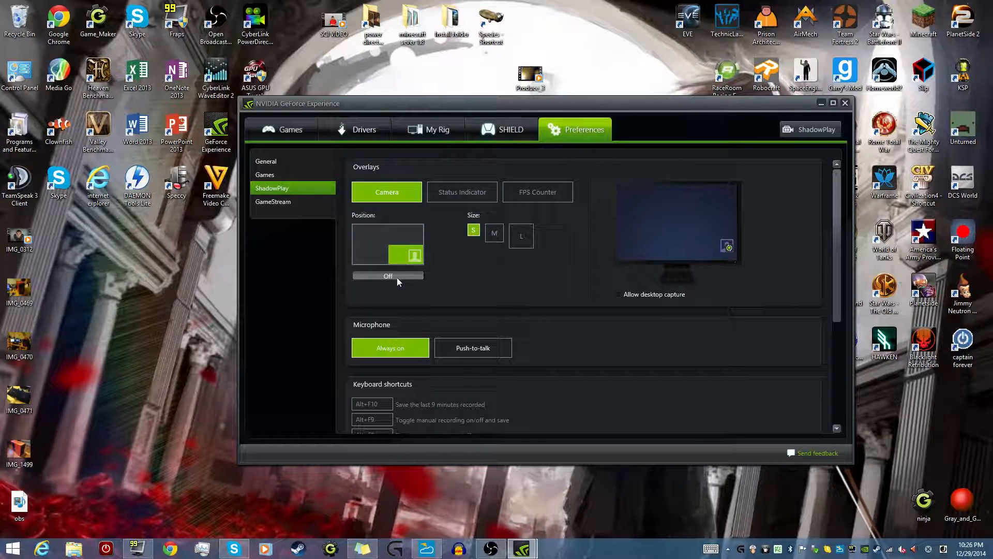
pyautogui.click(495, 233)
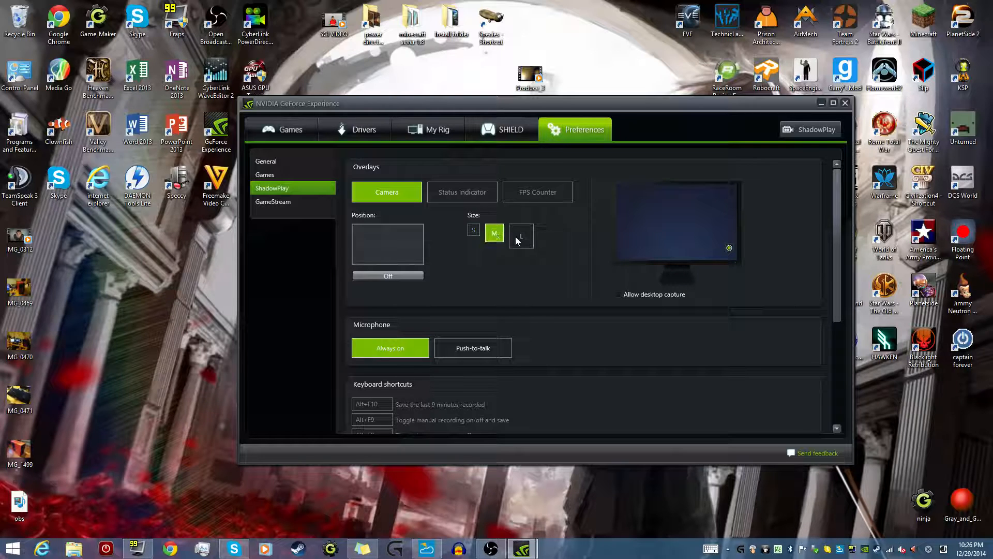
pyautogui.click(473, 231)
# - Try placing the FPS Counter overlay in the upper-left corner of the game screen and turn it off again
pyautogui.click(536, 192)
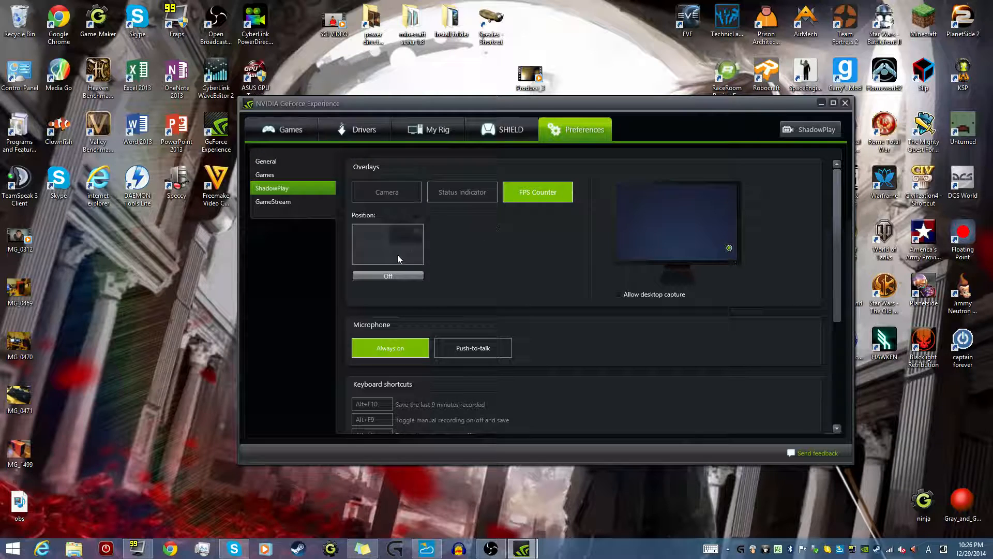
pyautogui.click(380, 237)
pyautogui.click(408, 275)
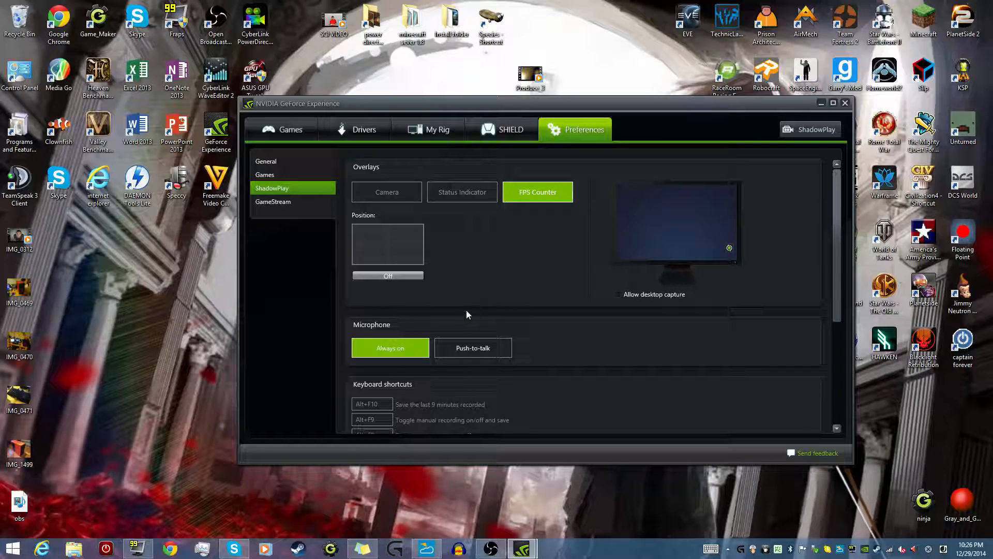
# - Examine ShadowPlay's microphone modes, keyboard shortcuts including push-to-talk, and the save and temporary file locations
pyautogui.scroll(-3, 468, 310)
pyautogui.scroll(3, 558, 240)
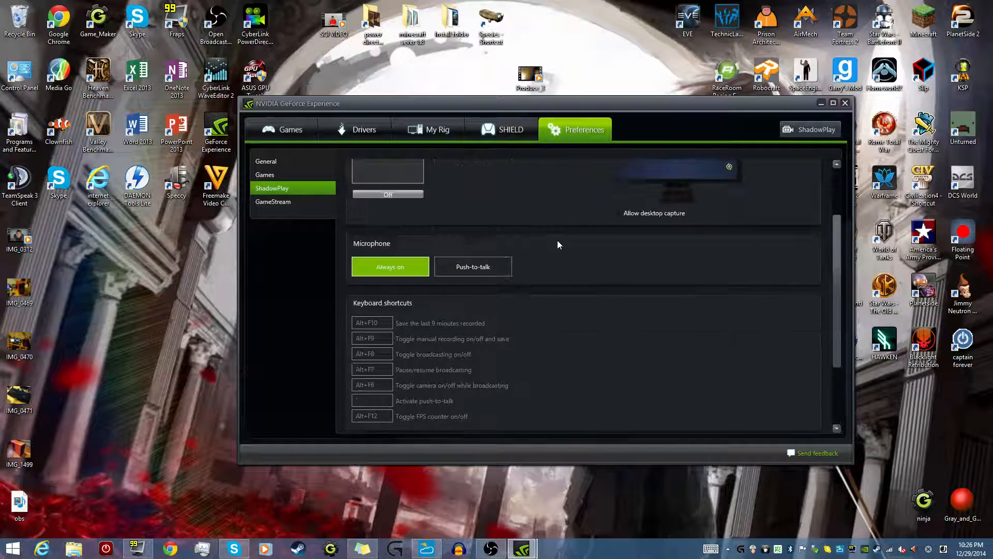
pyautogui.scroll(-3, 520, 293)
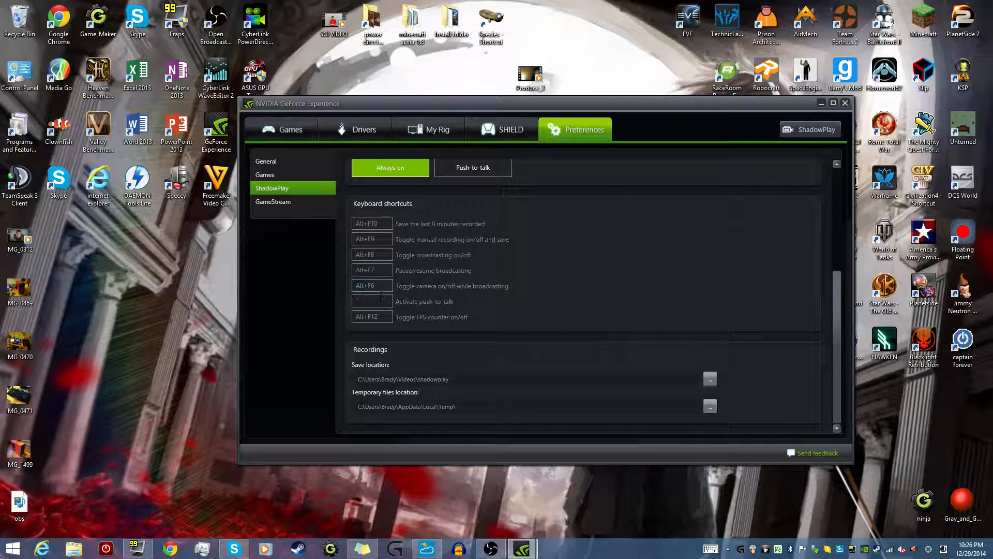
pyautogui.scroll(2, 440, 278)
pyautogui.scroll(-2, 448, 281)
pyautogui.click(361, 301)
pyautogui.scroll(2, 512, 300)
pyautogui.scroll(2, 514, 336)
pyautogui.scroll(-4, 522, 375)
pyautogui.scroll(4, 485, 260)
pyautogui.scroll(-4, 559, 290)
pyautogui.scroll(4, 550, 296)
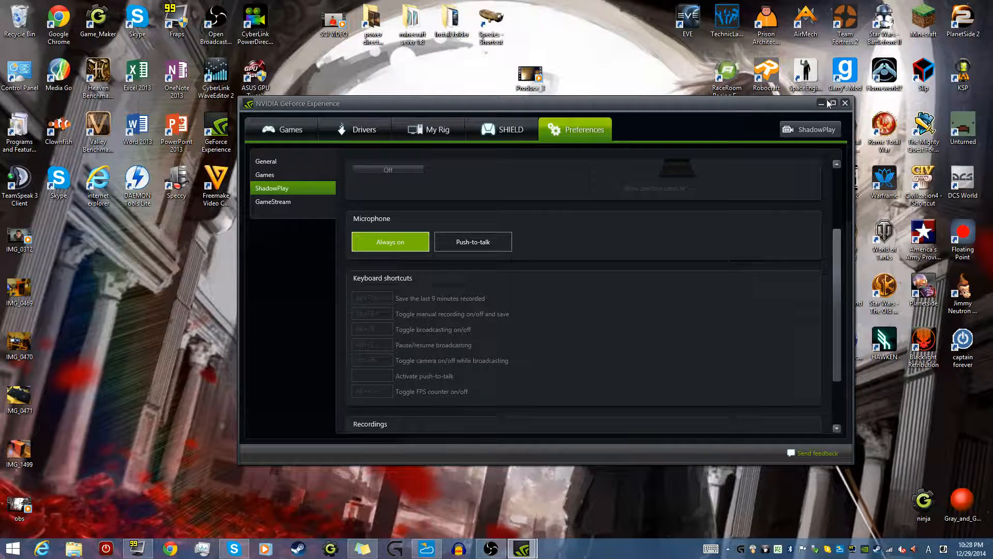
# - Put GeForce Experience away, switch to Open Broadcaster Software and select the ps2 source
pyautogui.click(826, 103)
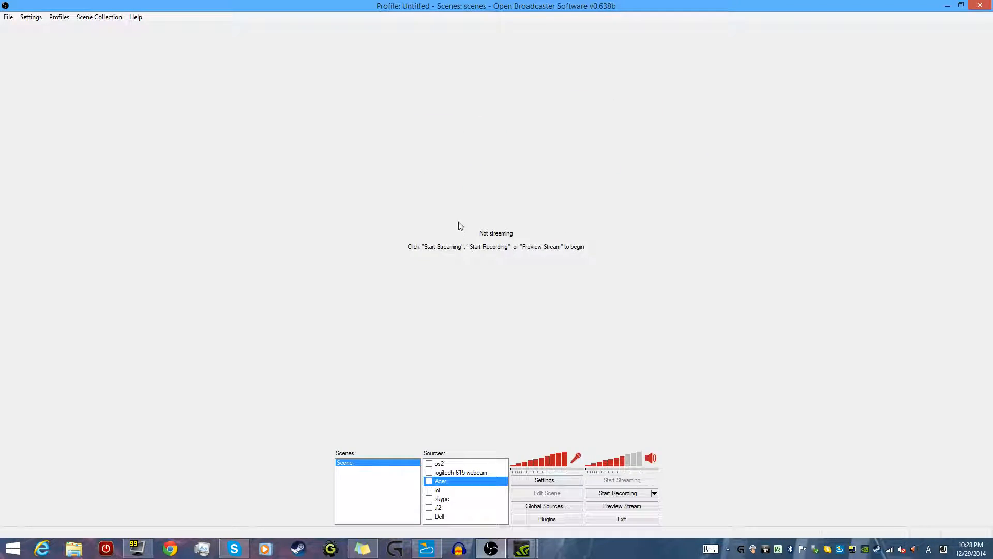
pyautogui.press('Up')
pyautogui.press('Up')
pyautogui.press('Down')
pyautogui.click(453, 463)
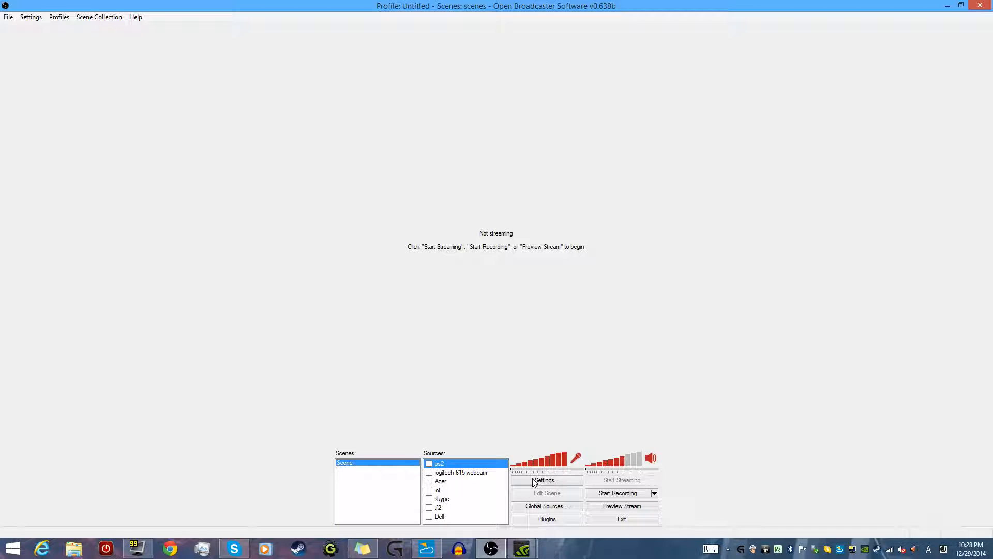
# - Look at the General settings and the additional recording options, leaving both without changes
pyautogui.moveTo(634, 466); pyautogui.dragTo(621, 463)
pyautogui.click(539, 483)
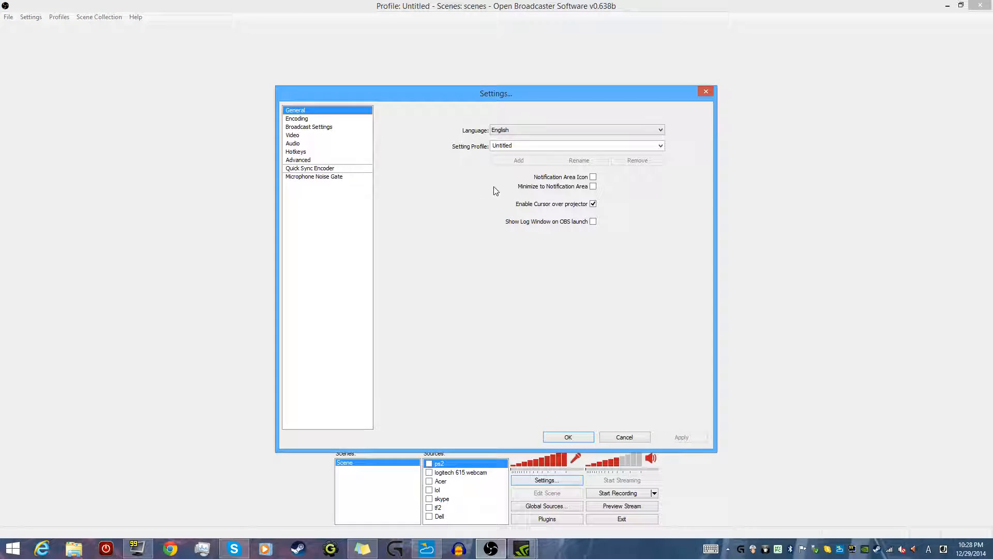
pyautogui.click(700, 92)
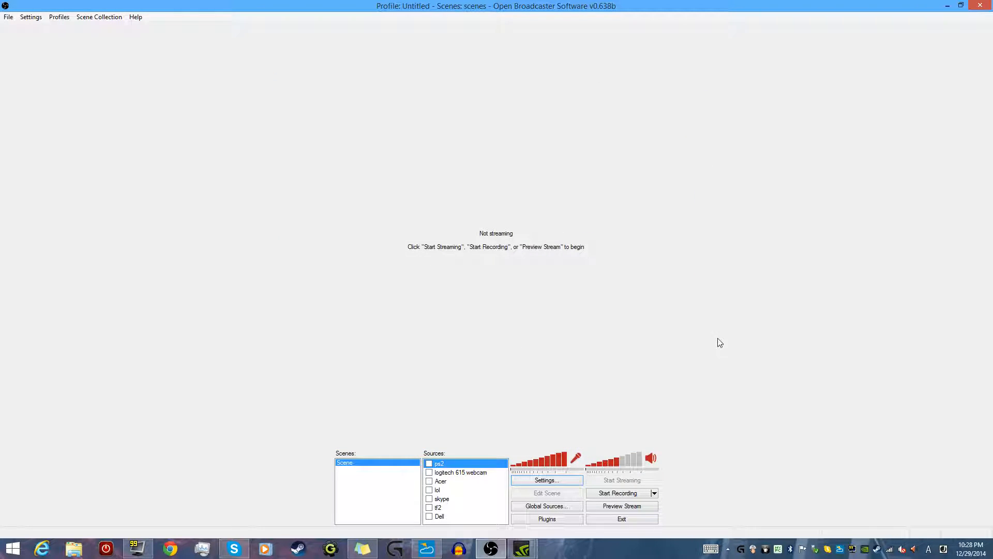
pyautogui.click(655, 492)
pyautogui.click(663, 495)
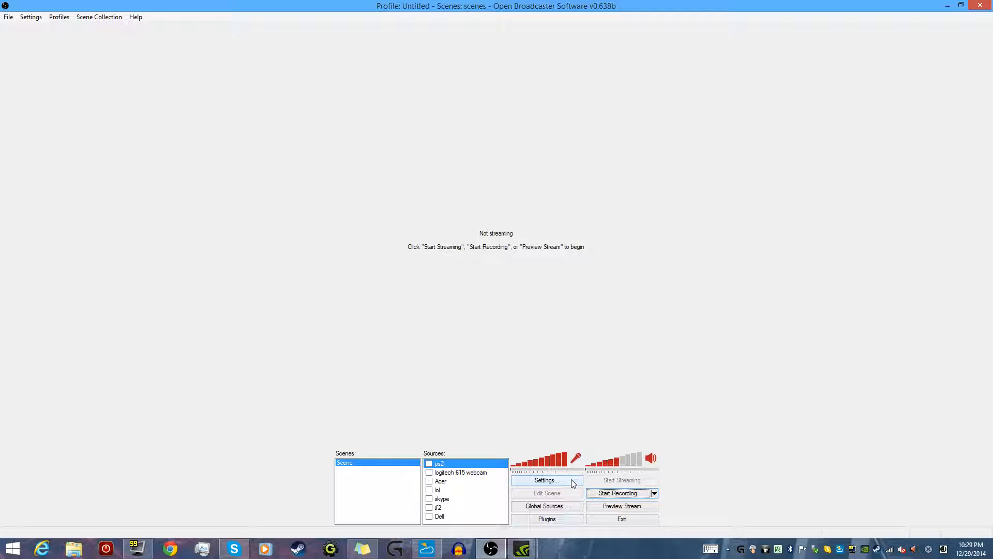
# - Check the options for adding and managing scenes, and dismiss them without changing the scene
pyautogui.moveTo(615, 465)
pyautogui.mouseDown()
pyautogui.moveTo(629, 467)
pyautogui.moveTo(621, 471)
pyautogui.mouseUp()
pyautogui.click(356, 466)
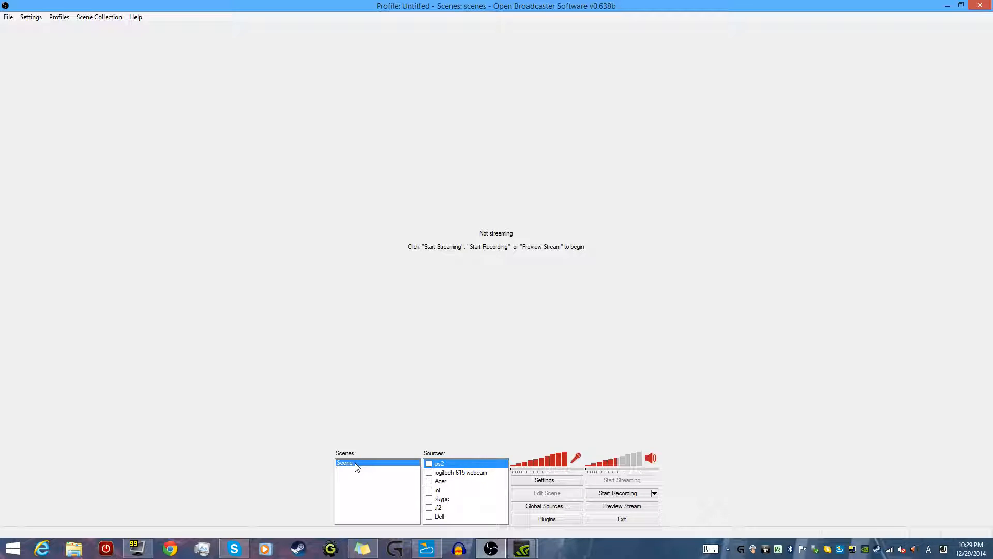
pyautogui.rightClick(356, 475)
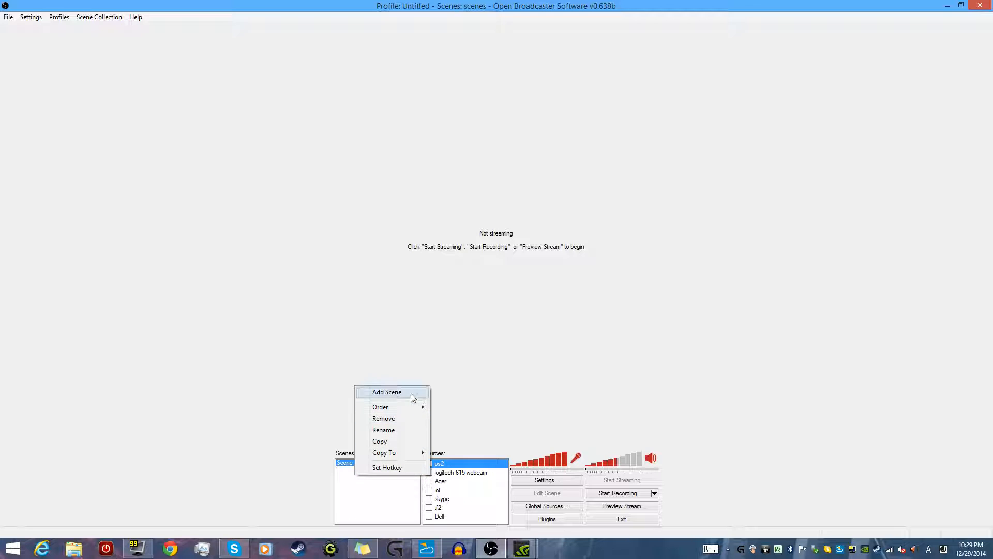
pyautogui.click(499, 370)
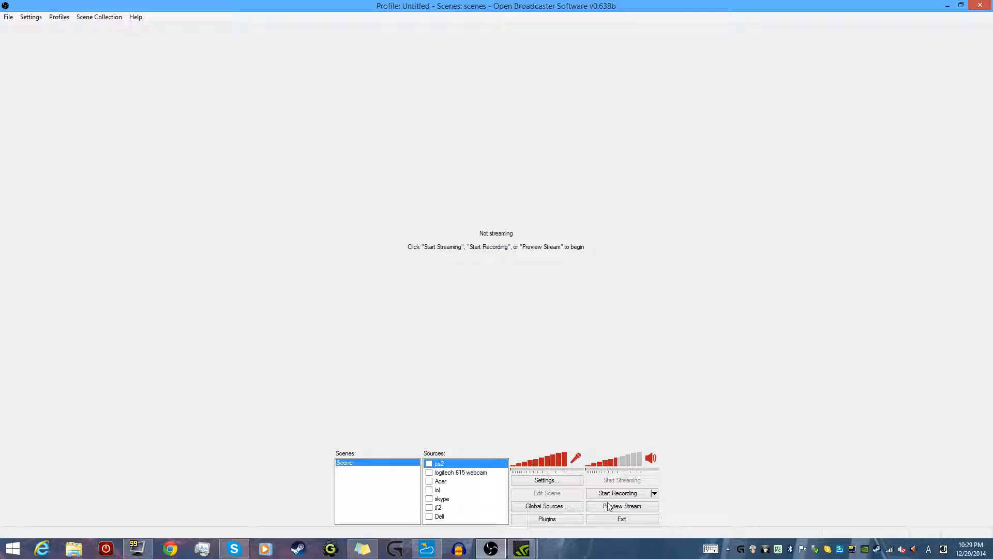
# - Add a scene named Scene 2 and compare its source list with that of the first scene
pyautogui.rightClick(375, 481)
pyautogui.click(403, 396)
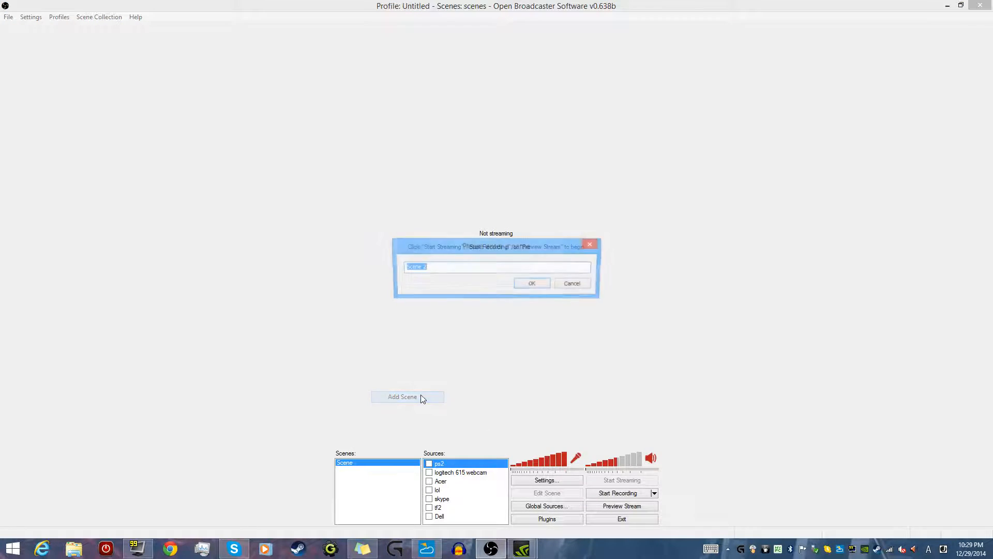
pyautogui.click(533, 285)
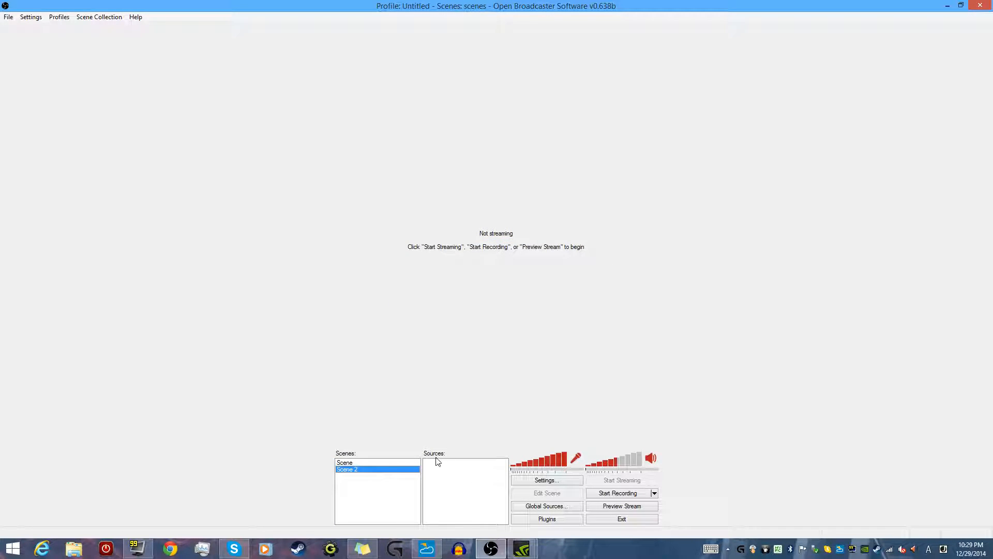
pyautogui.click(384, 463)
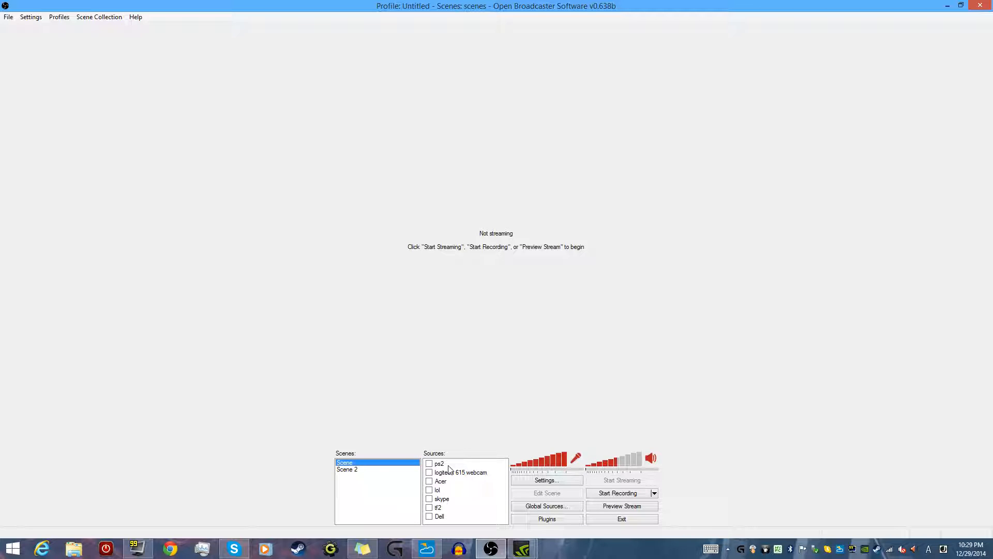
pyautogui.click(386, 469)
pyautogui.click(385, 463)
# - Add a scene named brb and return to the first scene
pyautogui.rightClick(355, 480)
pyautogui.click(386, 397)
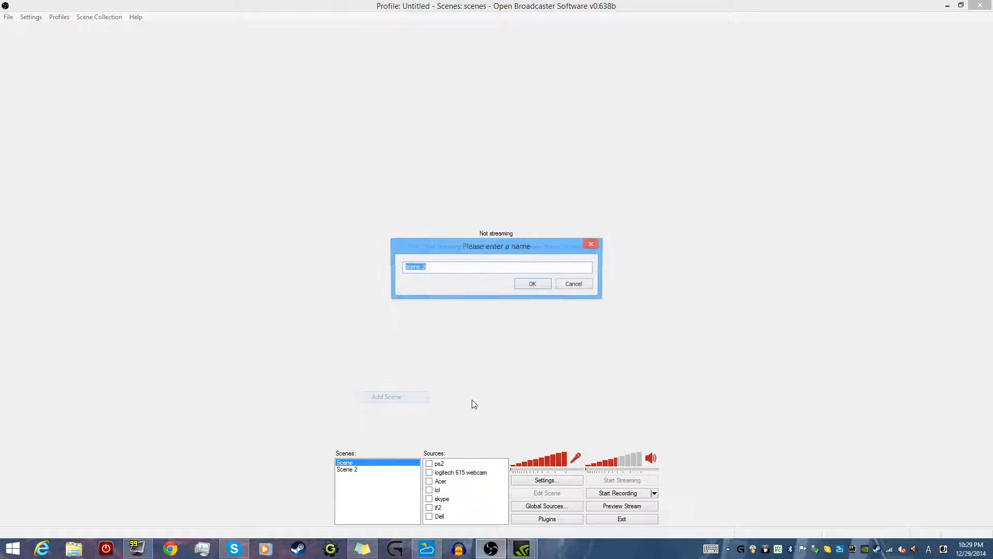
pyautogui.write('brb')
pyautogui.click(520, 287)
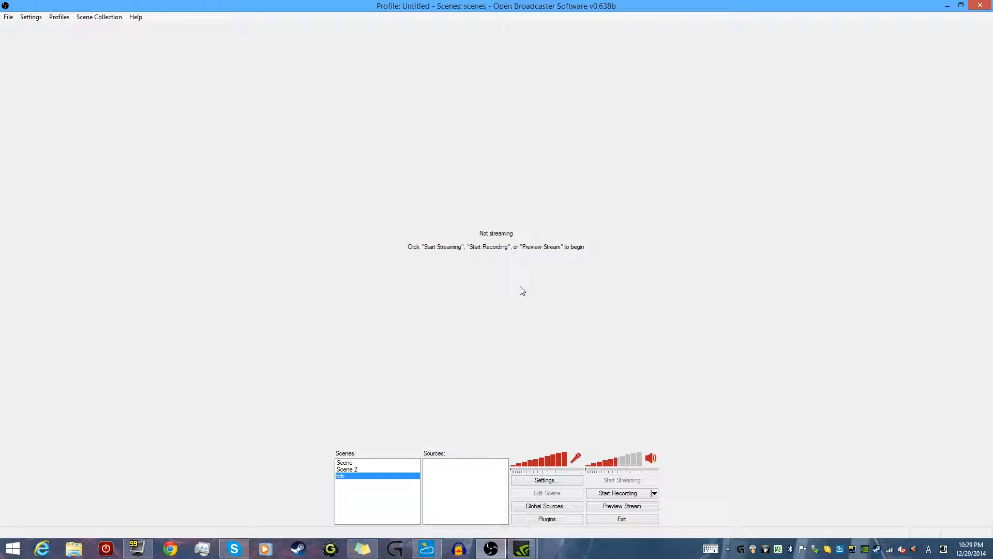
pyautogui.click(355, 469)
pyautogui.click(356, 463)
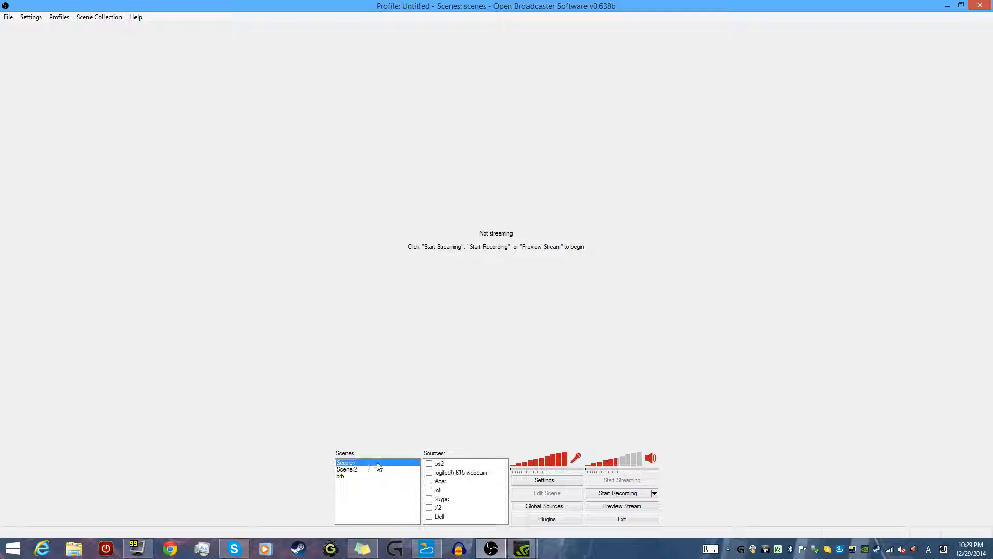
# - Check the options available for Scene 2, including Set Hotkey, and reselect the first scene without changes
pyautogui.rightClick(345, 468)
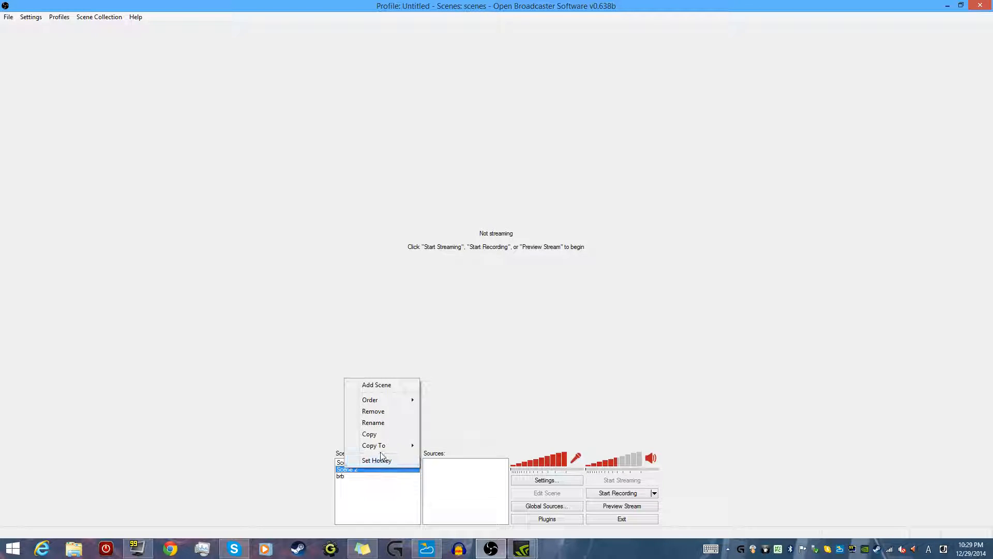
pyautogui.click(391, 489)
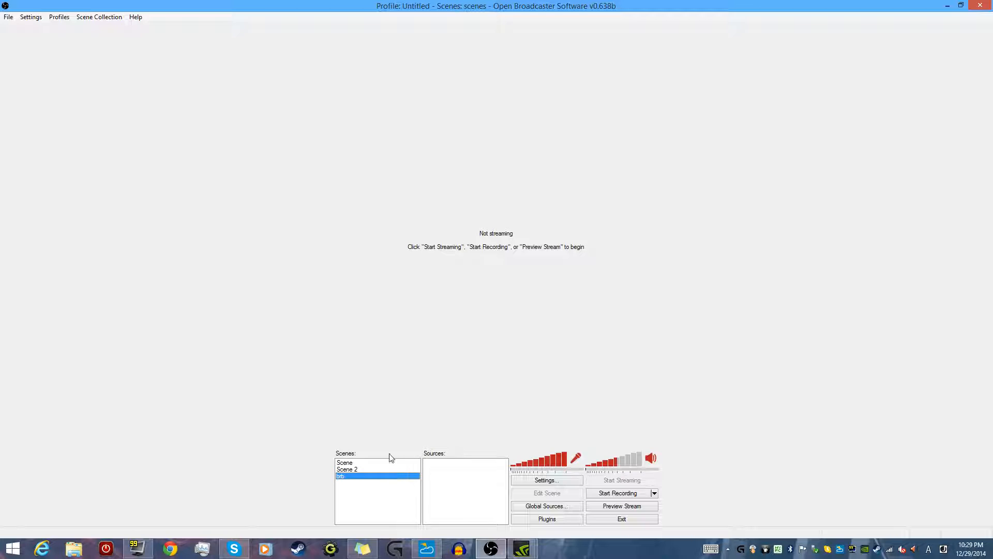
pyautogui.click(390, 463)
pyautogui.rightClick(379, 468)
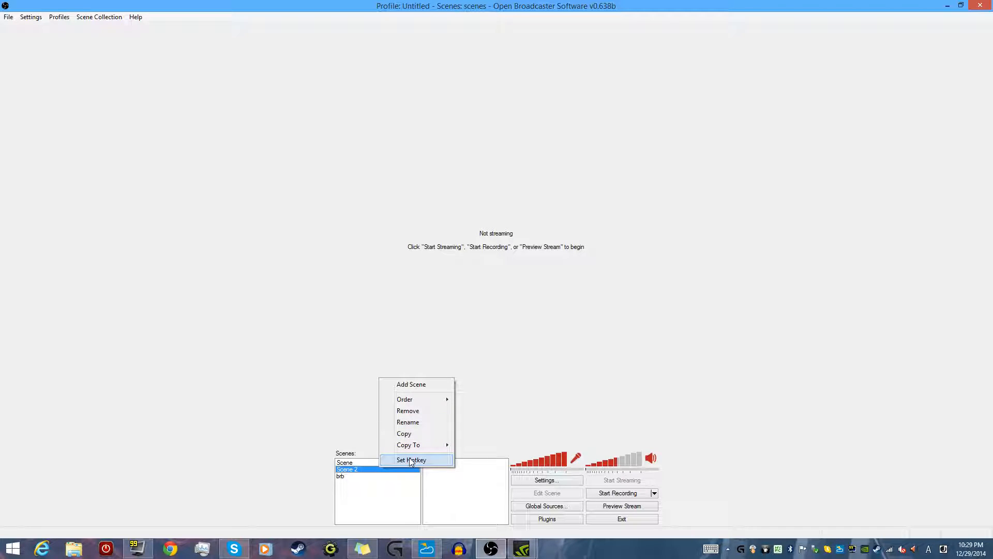
pyautogui.click(373, 463)
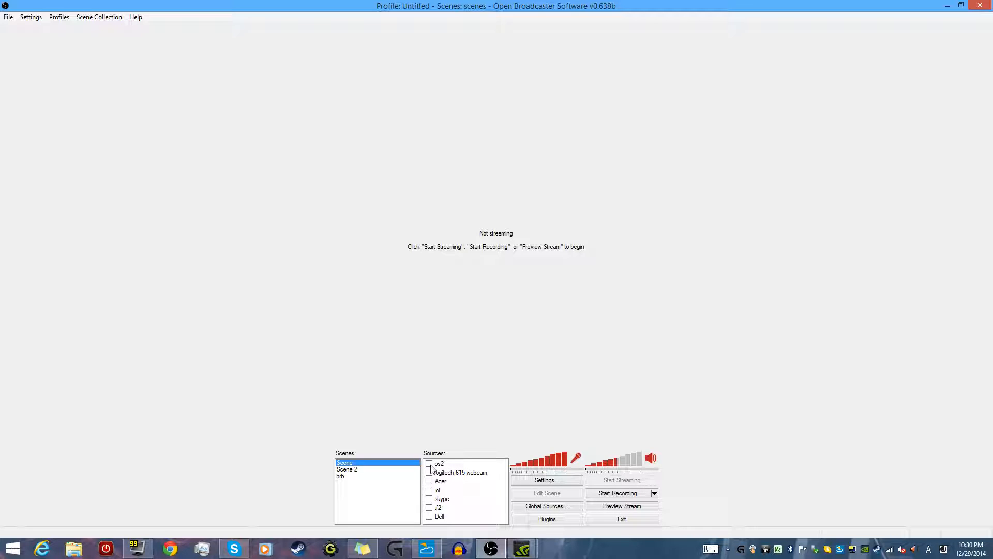
# - Preview the stream with the Acer source on, briefly switch to the skype source, and stop the preview with both off
pyautogui.click(625, 507)
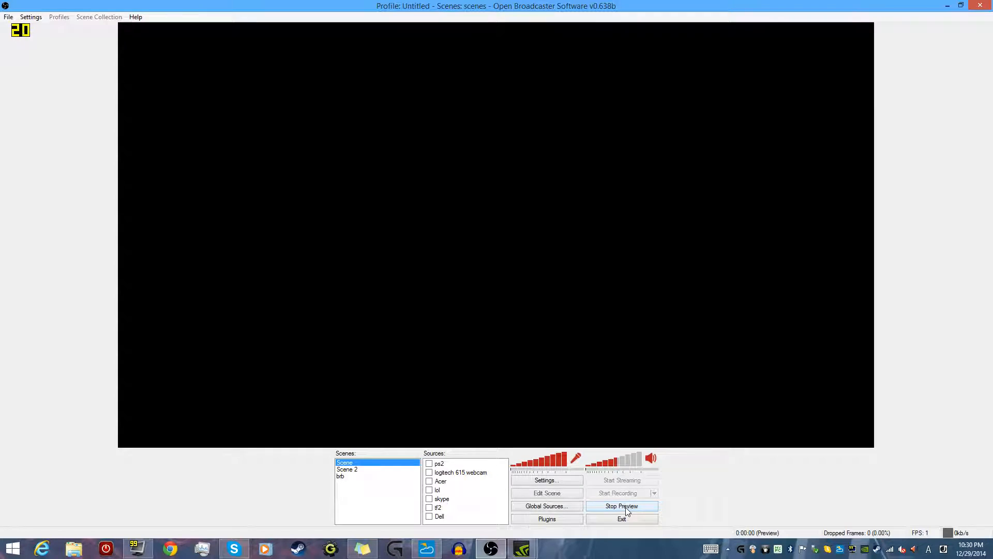
pyautogui.click(429, 481)
pyautogui.moveTo(414, 6); pyautogui.dragTo(653, 1)
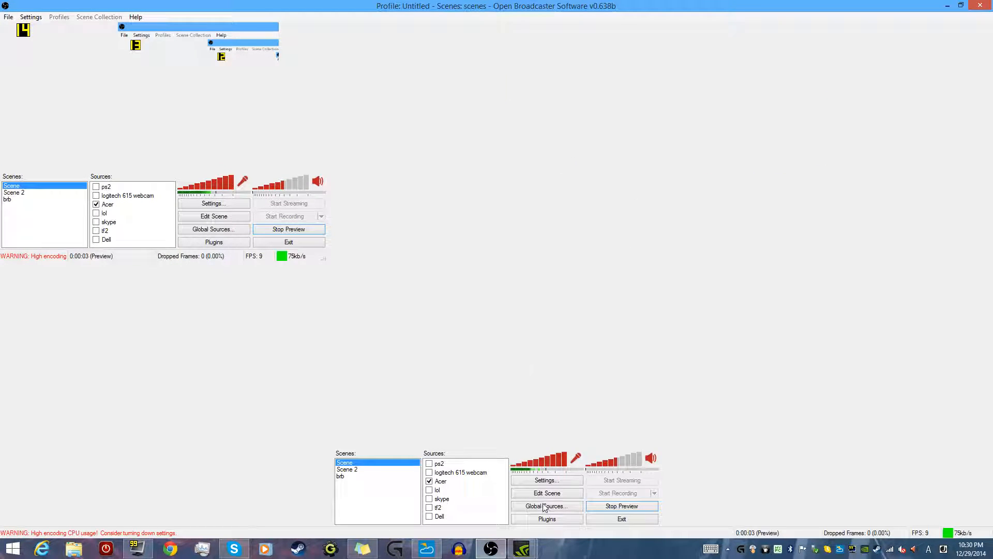
pyautogui.click(429, 481)
pyautogui.click(434, 500)
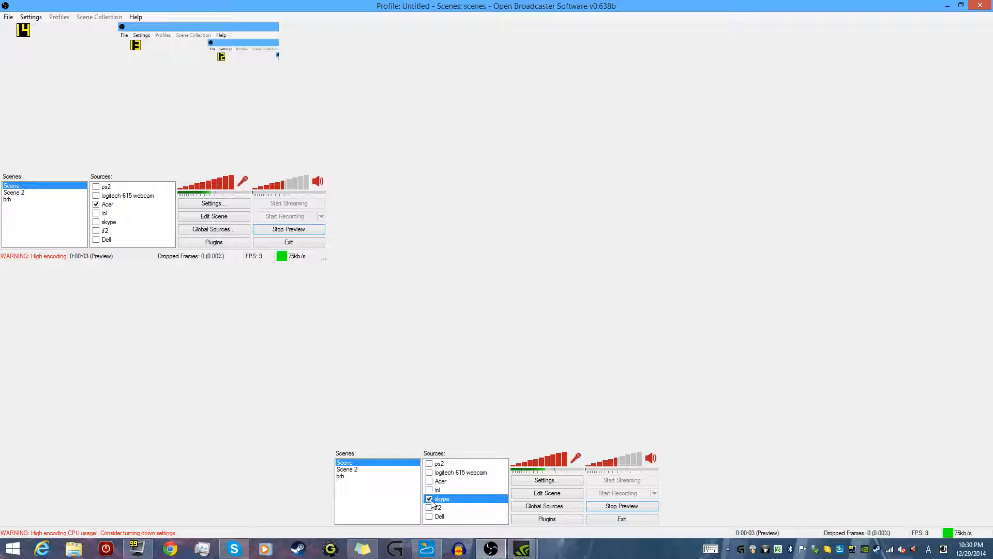
pyautogui.click(429, 499)
pyautogui.click(604, 508)
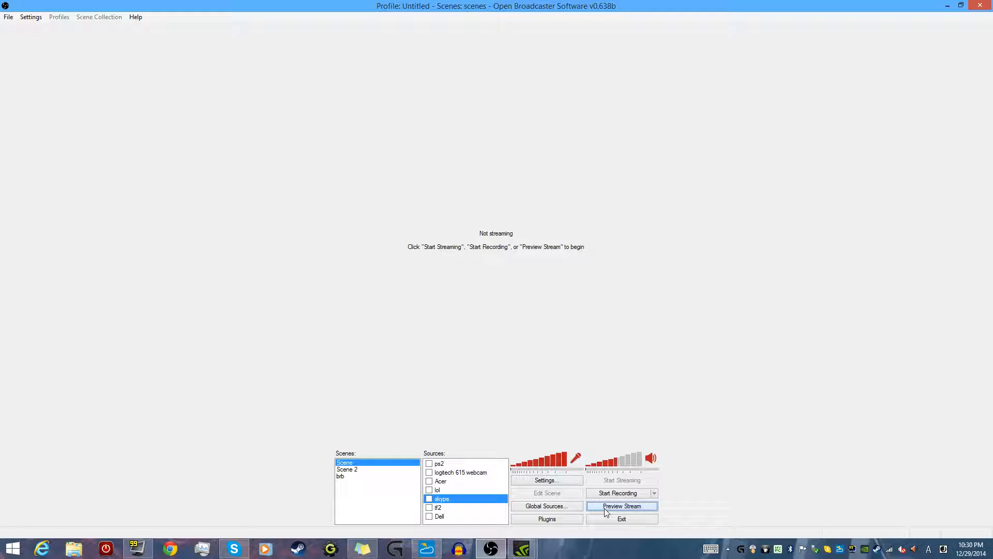
# - Start the stream preview and enable the Dell source in the first scene
pyautogui.click(593, 508)
pyautogui.click(429, 517)
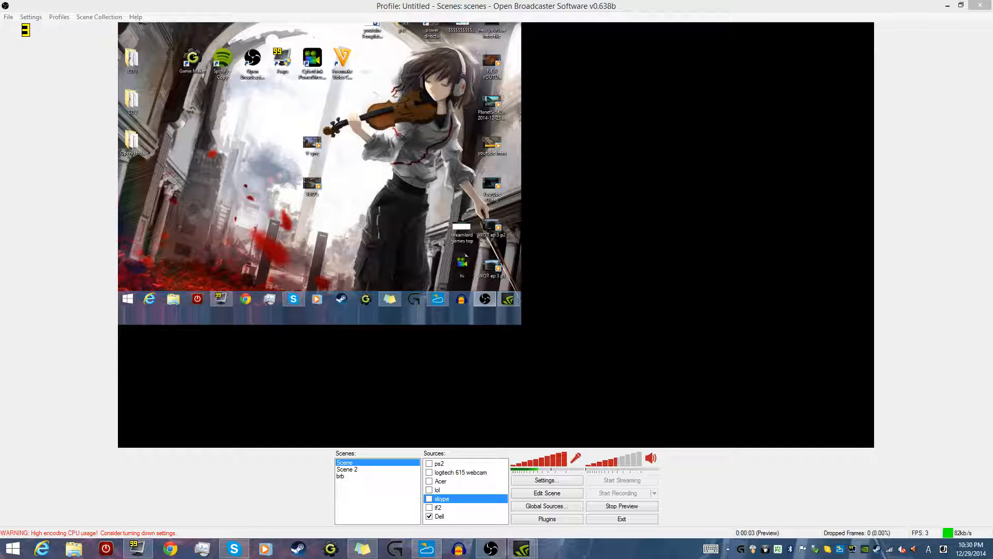
pyautogui.click(459, 241)
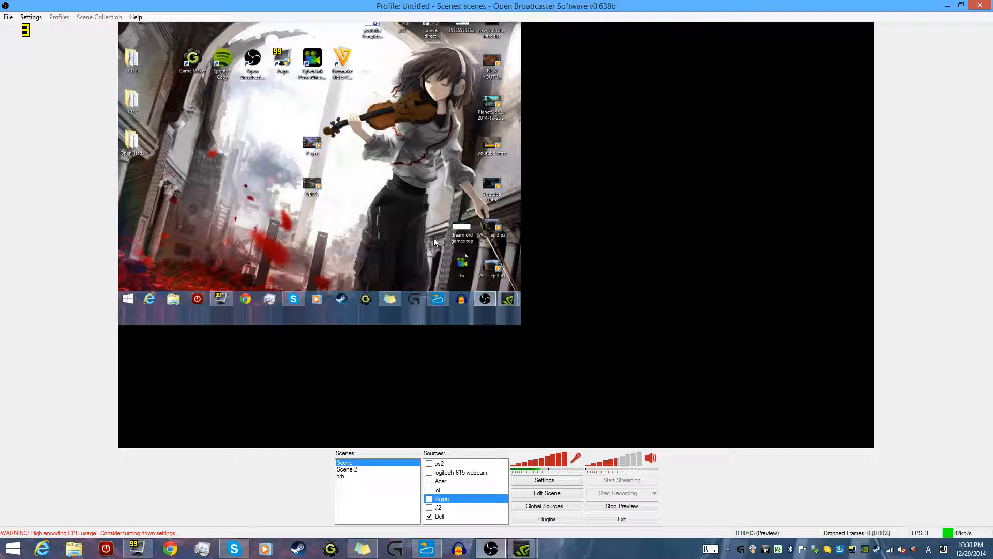
pyautogui.click(433, 515)
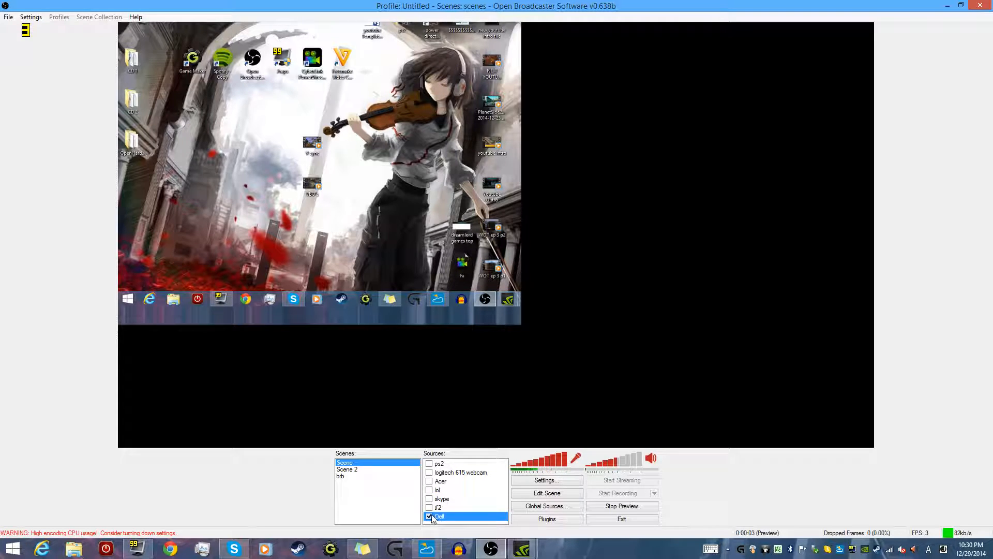
# - Restart the stream preview, turn scene editing on and off, and stop the preview
pyautogui.click(620, 506)
pyautogui.click(620, 506)
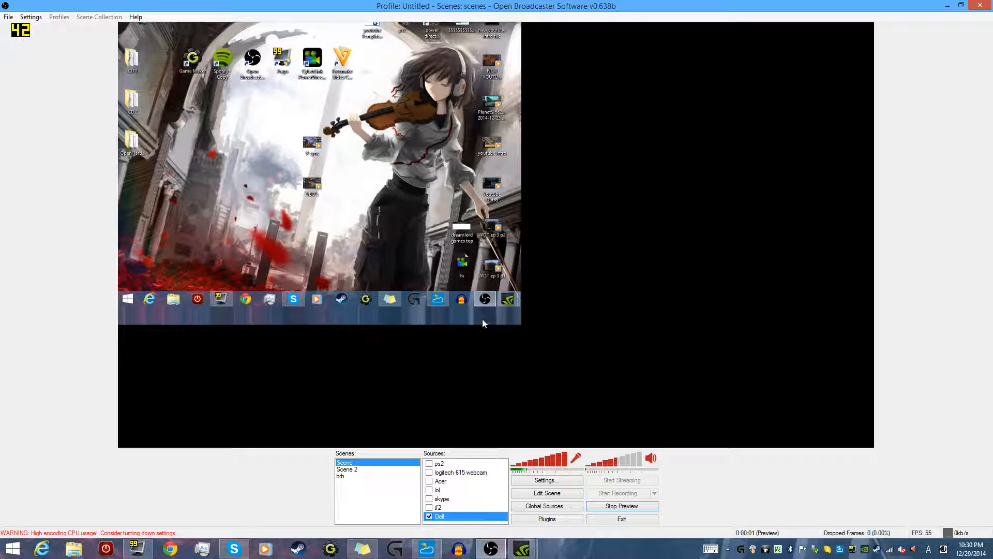
pyautogui.click(546, 494)
pyautogui.click(547, 493)
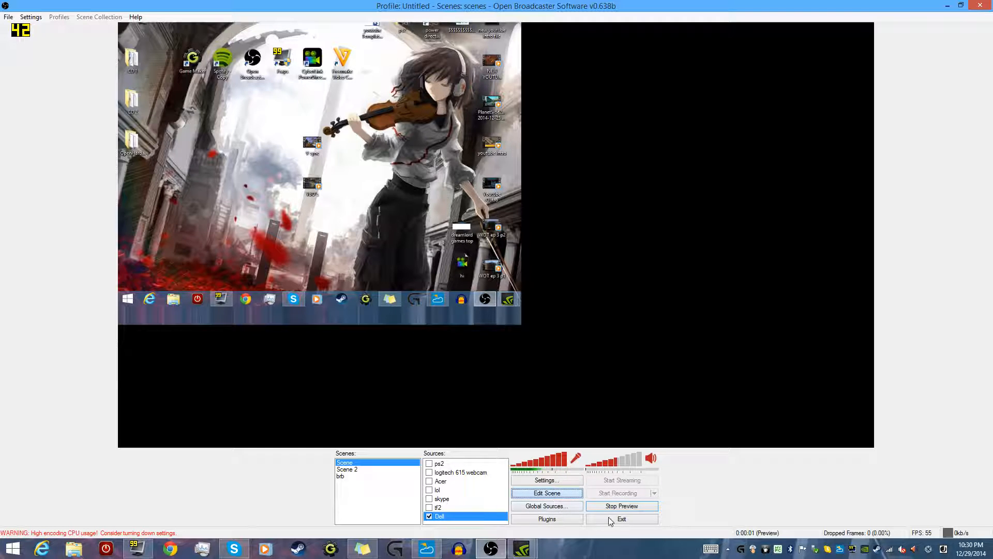
pyautogui.click(620, 506)
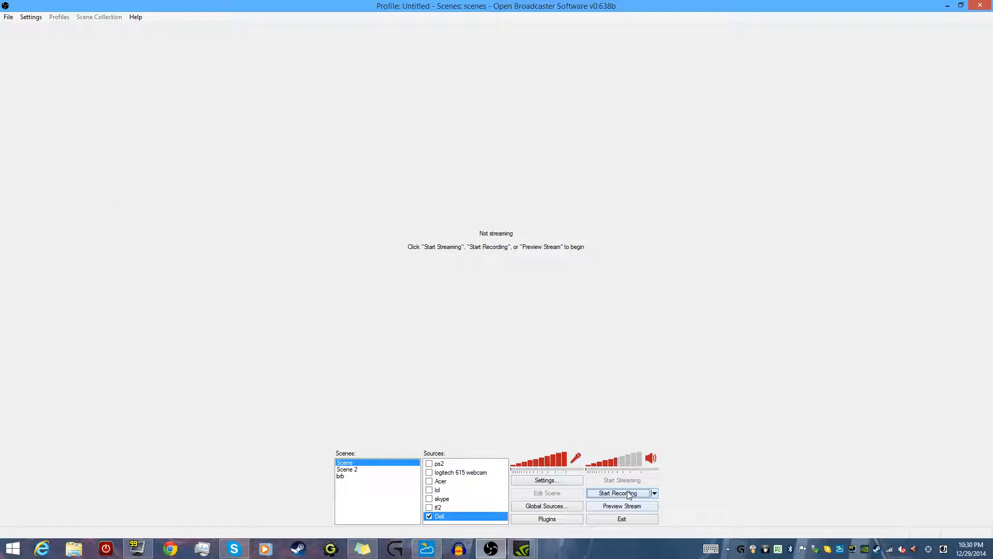
# - Make a short test recording, turning on scene editing and disabling the Dell source while it runs
pyautogui.click(618, 493)
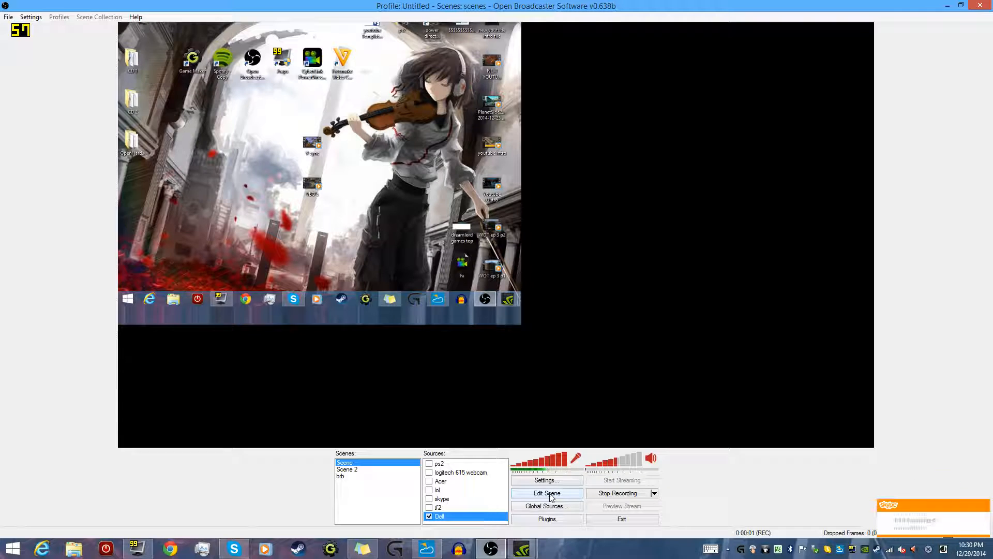
pyautogui.click(531, 495)
pyautogui.click(429, 516)
pyautogui.click(436, 500)
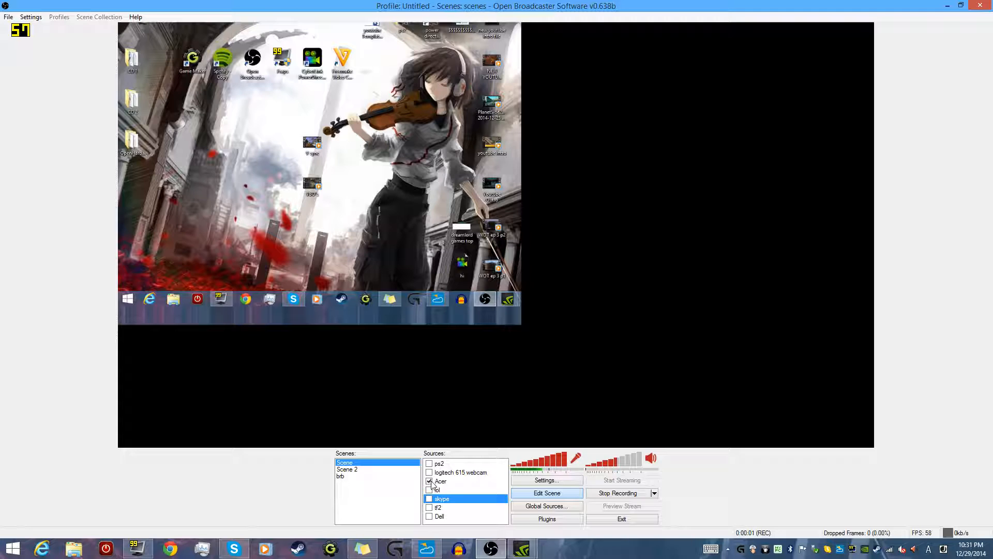
pyautogui.click(655, 494)
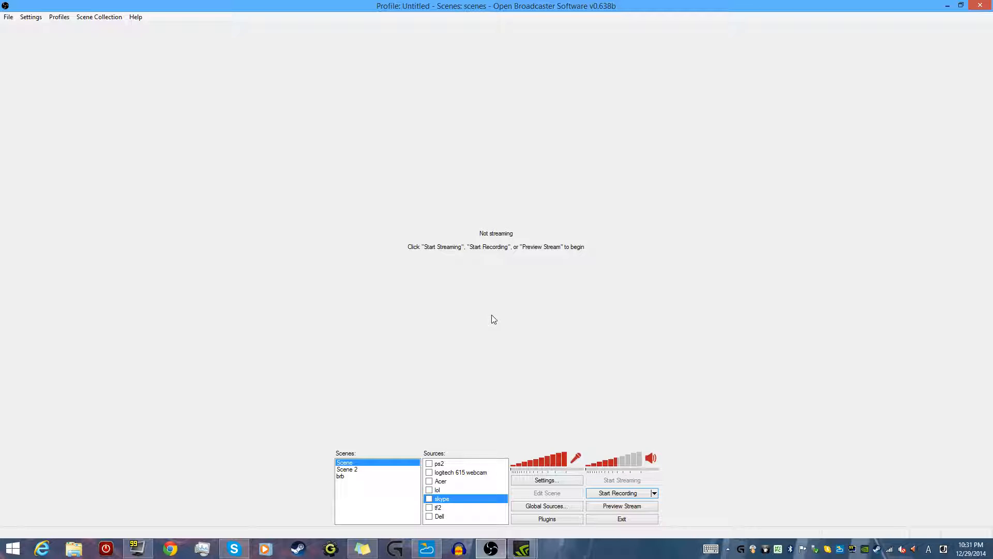
# - Open the program settings and look over the Encoding and General options, including the setting profile
pyautogui.click(554, 481)
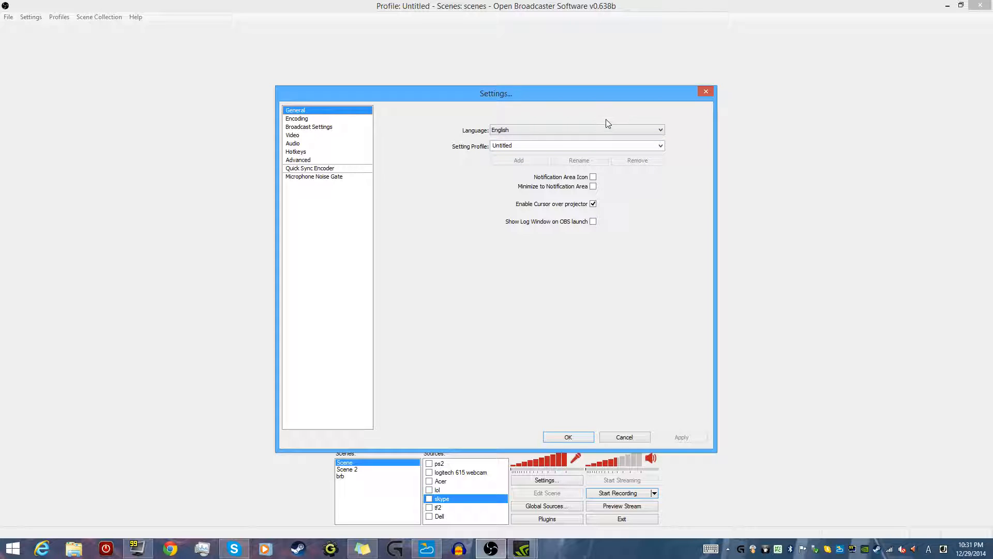
pyautogui.click(308, 120)
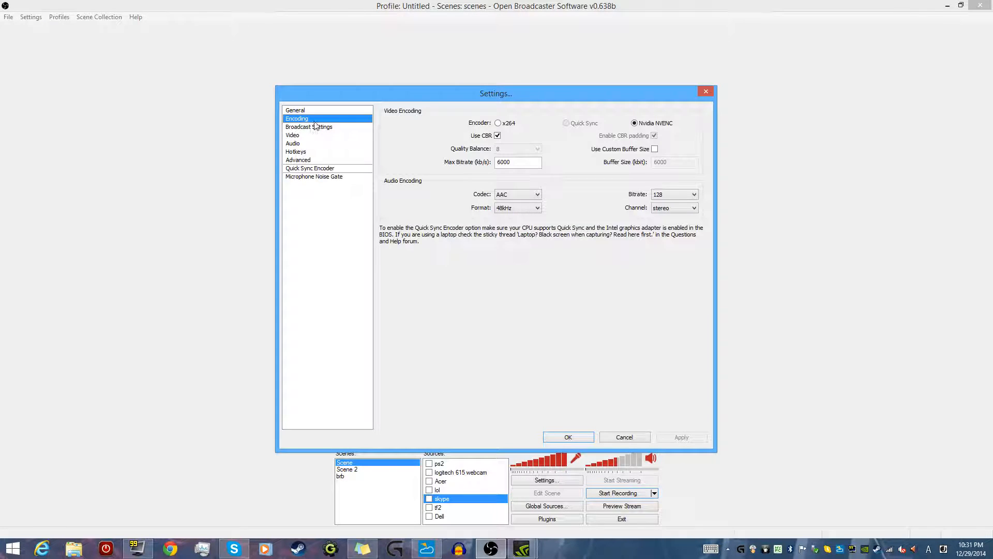
pyautogui.press('Up')
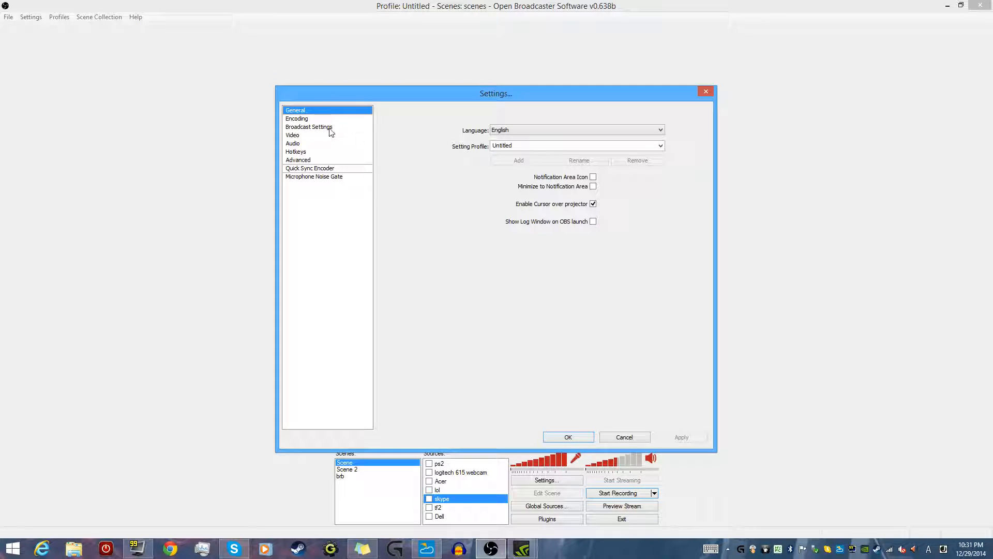
pyautogui.click(526, 145)
pyautogui.click(525, 145)
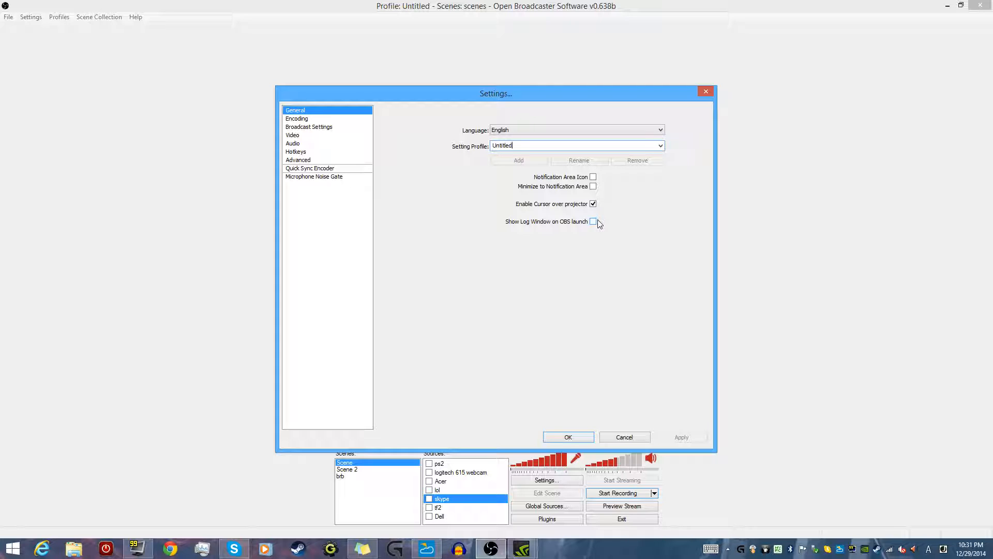
# - Turn off Enable Cursor over projector in the General settings and save the change
pyautogui.click(532, 133)
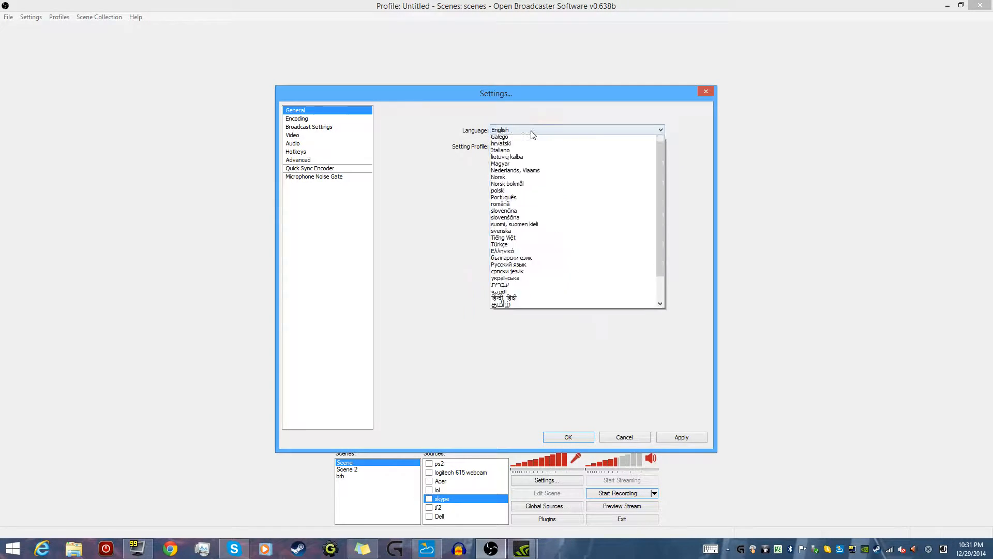
pyautogui.click(531, 131)
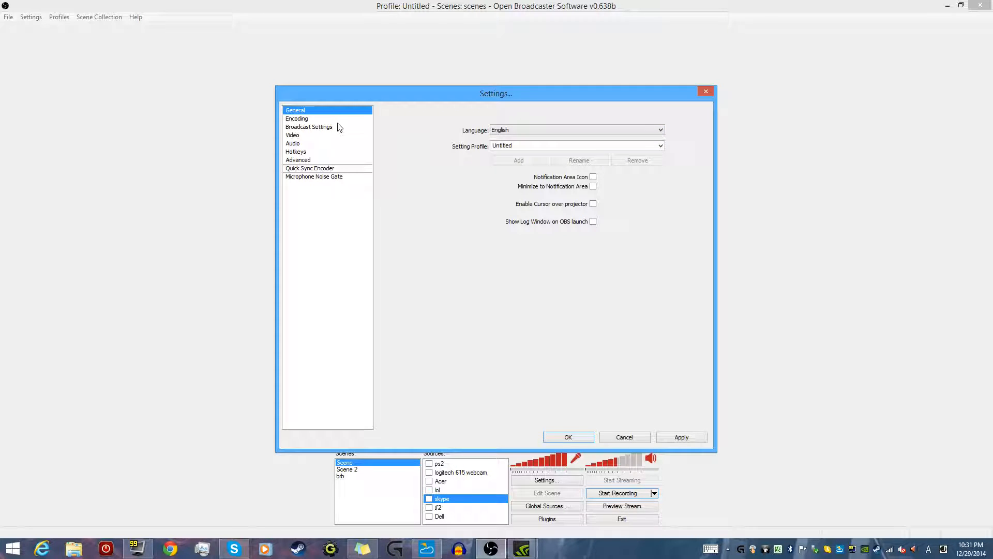
pyautogui.click(309, 127)
pyautogui.click(460, 308)
# - Enable Notification Area Icon and Minimize to Notification Area in the General settings, and save the changes
pyautogui.click(337, 118)
pyautogui.click(339, 110)
pyautogui.click(538, 130)
pyautogui.click(538, 138)
pyautogui.click(345, 119)
pyautogui.click(339, 110)
pyautogui.click(539, 132)
pyautogui.click(539, 131)
pyautogui.click(538, 144)
pyautogui.click(533, 186)
pyautogui.click(351, 118)
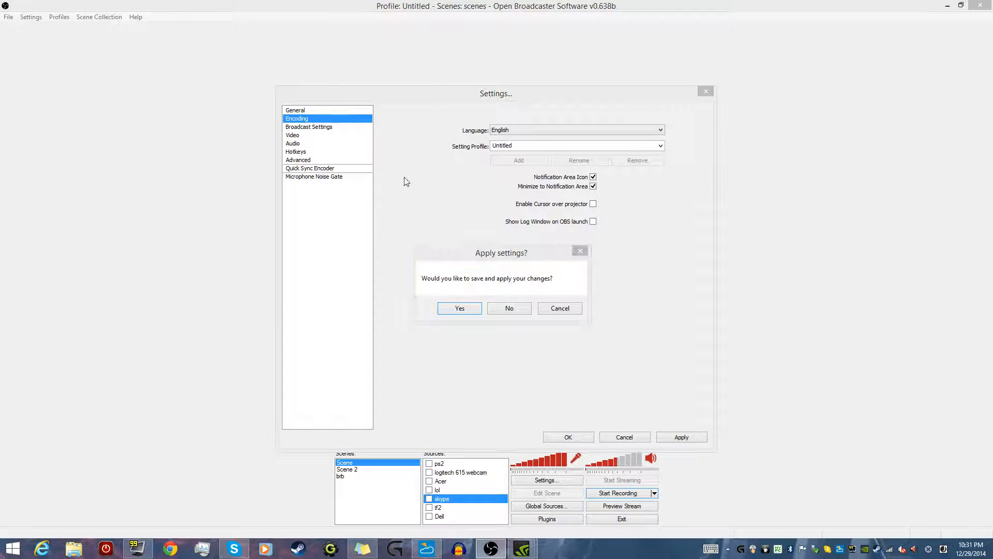
pyautogui.click(461, 307)
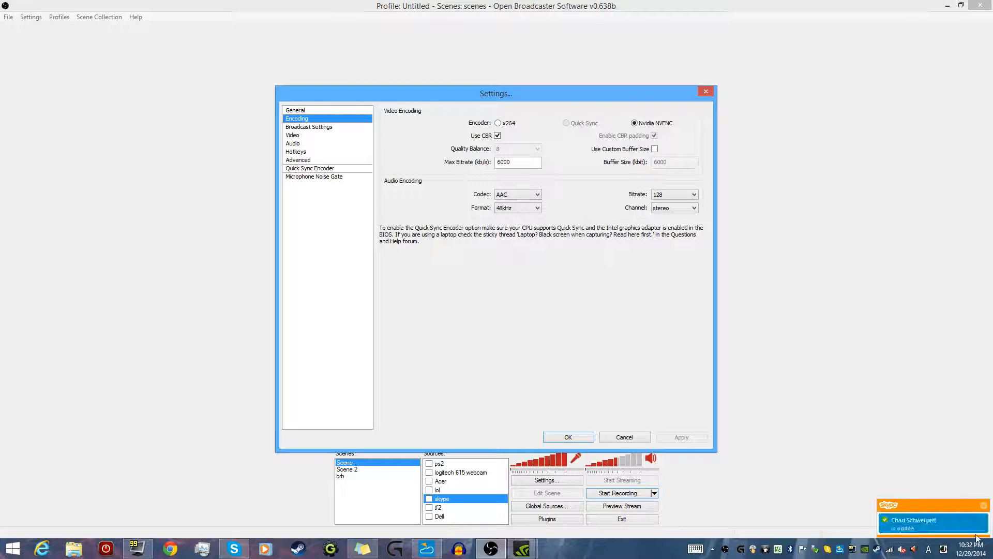
# - Dismiss the Skype notification and try the x264 video encoder, returning to Nvidia NVENC with CBR in use
pyautogui.click(984, 506)
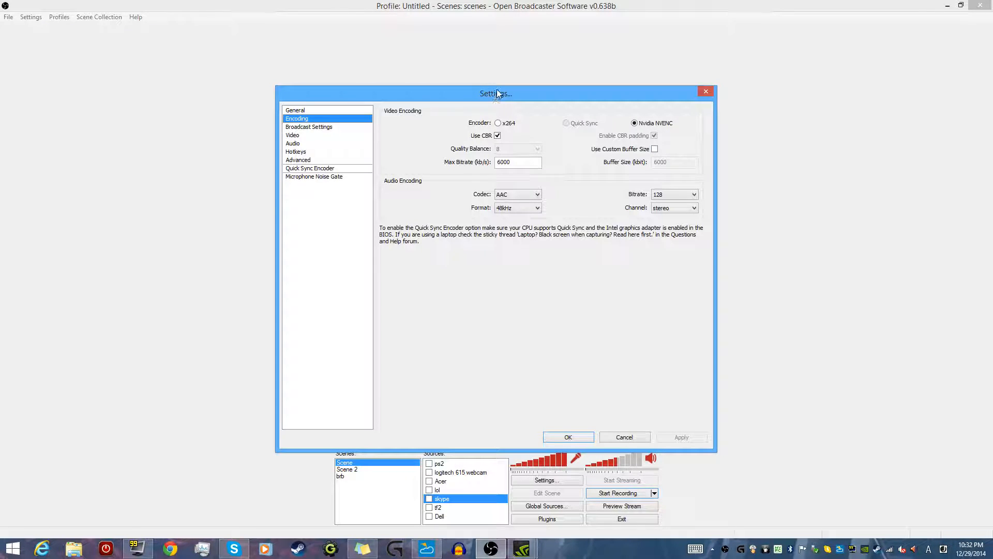
pyautogui.click(499, 123)
pyautogui.click(634, 123)
pyautogui.click(506, 123)
pyautogui.click(635, 123)
pyautogui.click(498, 136)
# - Try other values for the maximum video bitrate and restore it to 6000 kb/s
pyautogui.click(536, 162)
pyautogui.press('BackSpace')
pyautogui.write('33332124')
pyautogui.press('BackSpace')
pyautogui.press('BackSpace')
pyautogui.press('BackSpace')
pyautogui.press('BackSpace')
pyautogui.press('BackSpace')
pyautogui.moveTo(514, 162); pyautogui.dragTo(479, 167)
pyautogui.click(528, 160)
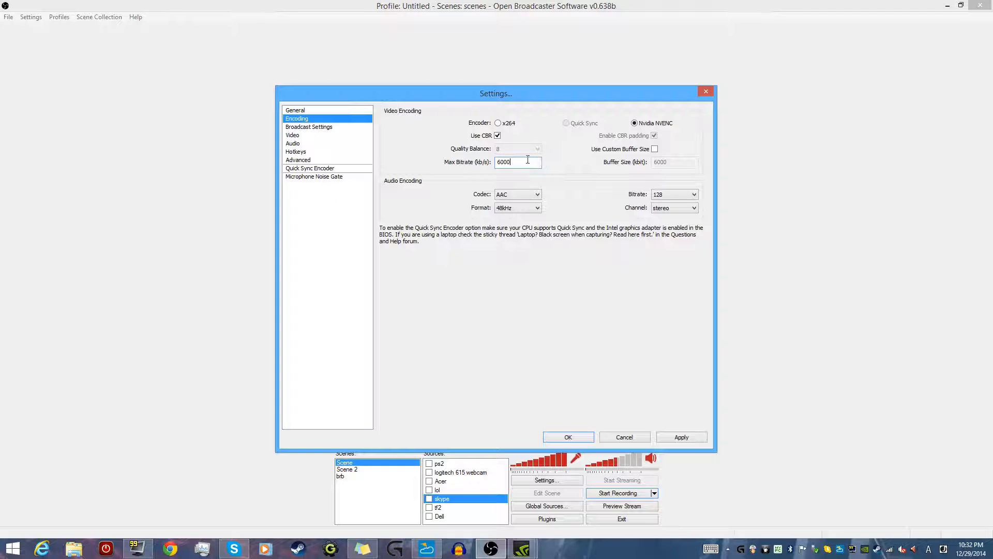
# - Try a maximum video bitrate of 4000 kb/s and set it back to 6000 kb/s
pyautogui.moveTo(527, 162); pyautogui.dragTo(465, 161)
pyautogui.write('40')
pyautogui.press('BackSpace')
pyautogui.write('4000')
pyautogui.moveTo(519, 165); pyautogui.dragTo(452, 162)
pyautogui.write('6000')
# - Examine the available audio codec and format options in the encoding settings
pyautogui.click(518, 191)
pyautogui.click(518, 191)
pyautogui.click(522, 194)
pyautogui.click(531, 197)
pyautogui.click(531, 197)
pyautogui.click(531, 197)
pyautogui.click(494, 194)
pyautogui.click(524, 212)
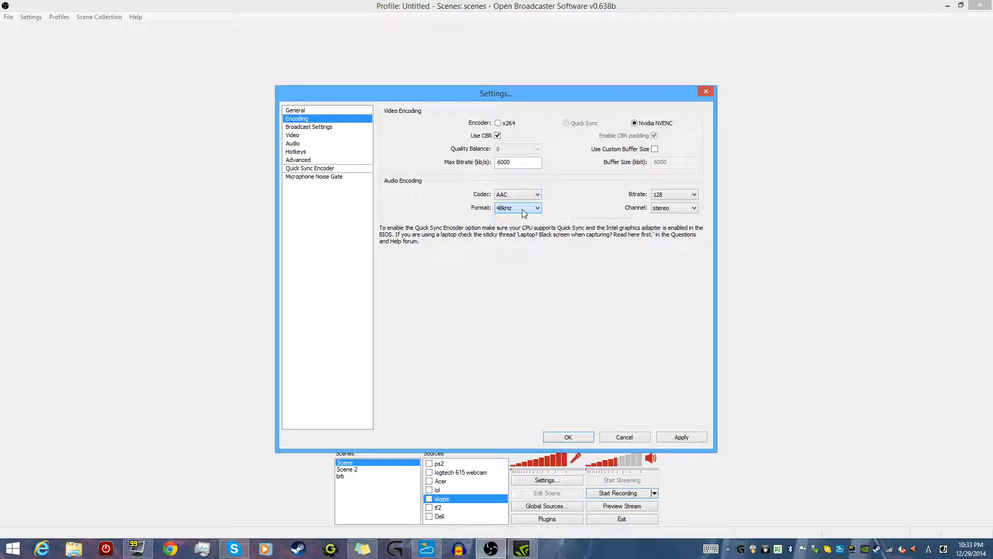
# - Look through the audio bitrate options, then try the mono channel and return to stereo
pyautogui.click(670, 195)
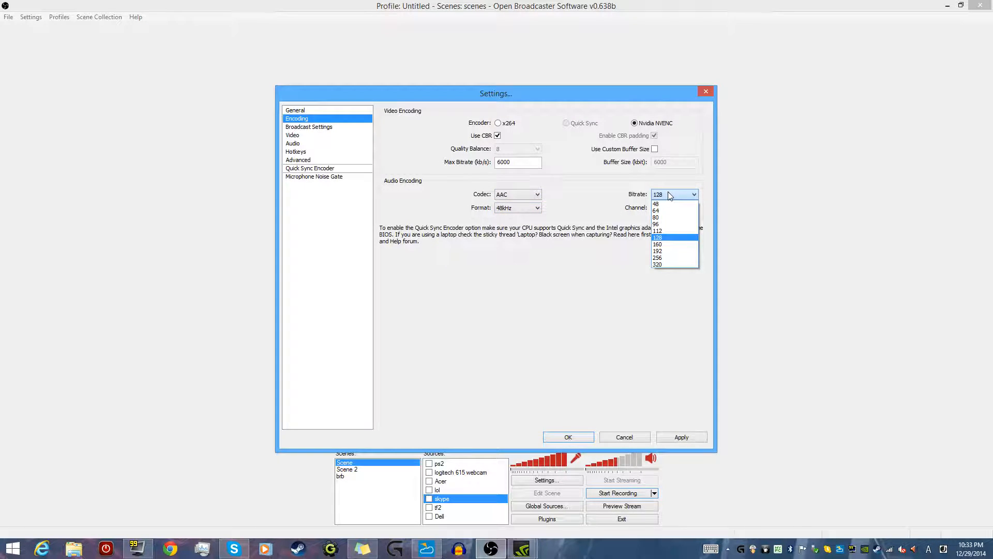
pyautogui.click(670, 196)
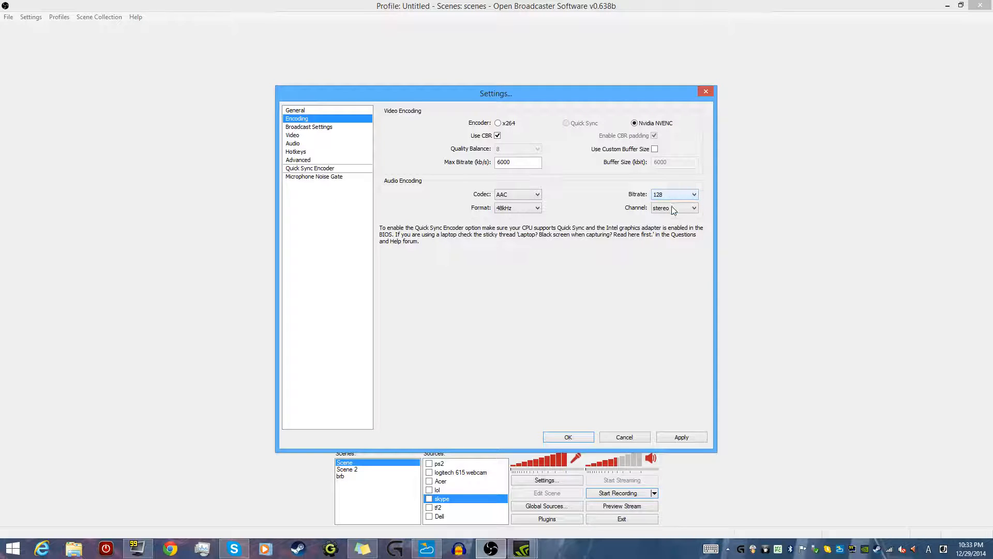
pyautogui.click(671, 196)
pyautogui.click(672, 194)
pyautogui.click(671, 209)
pyautogui.click(671, 209)
pyautogui.click(671, 209)
pyautogui.click(665, 216)
pyautogui.click(668, 209)
pyautogui.click(668, 223)
# - Try an audio bitrate of 112 and restore it to 128
pyautogui.click(672, 194)
pyautogui.click(666, 232)
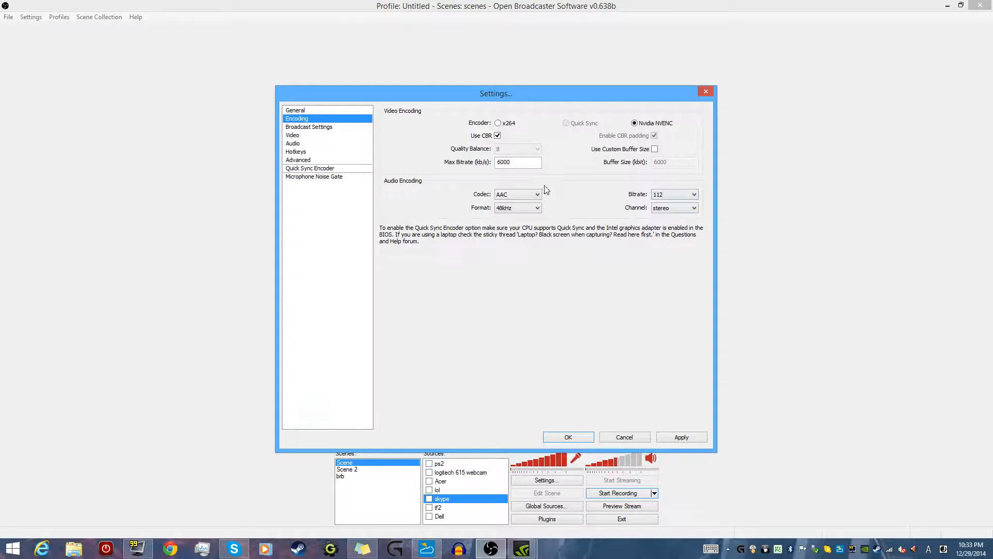
pyautogui.click(690, 195)
pyautogui.click(667, 237)
# - Open the Broadcast Settings and switch the mode to Live Stream
pyautogui.click(339, 128)
pyautogui.click(568, 121)
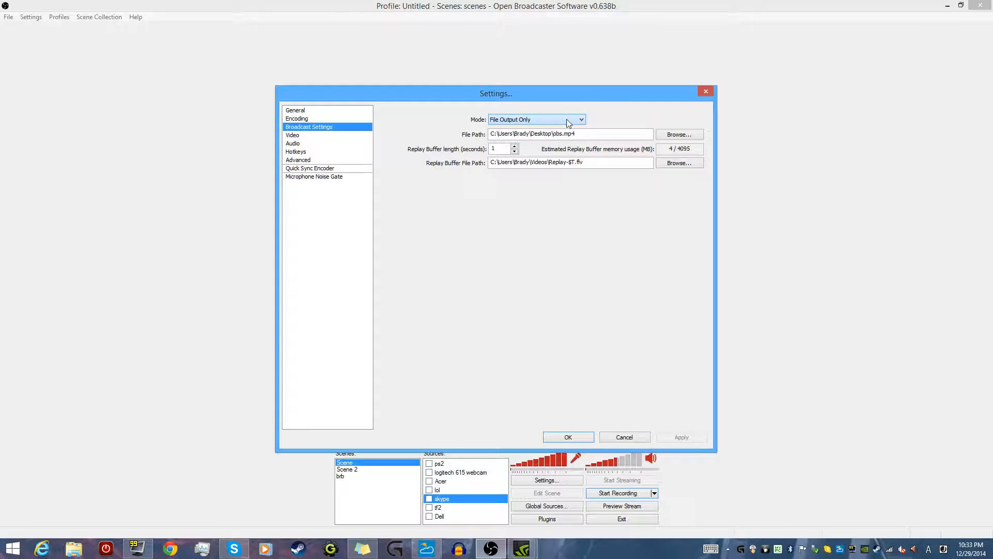
pyautogui.click(553, 129)
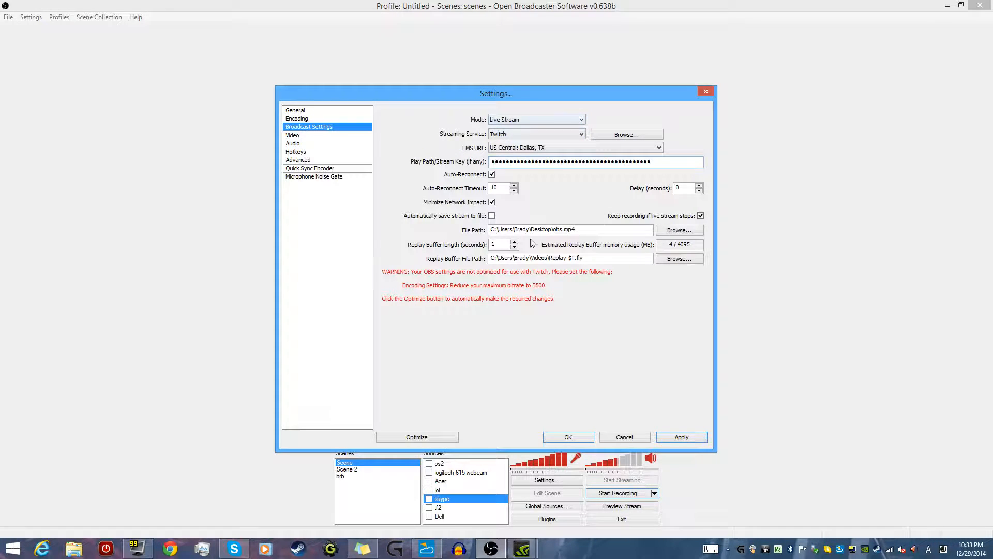
# - Try Youtube as the streaming service with its primary ingest server, and return to Twitch
pyautogui.click(536, 133)
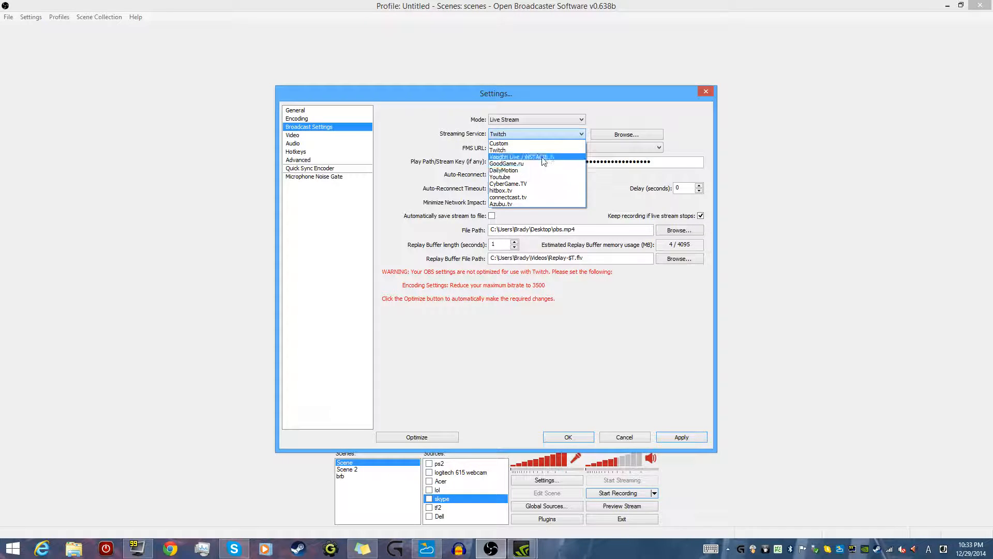
pyautogui.click(533, 177)
pyautogui.click(548, 147)
pyautogui.click(543, 155)
pyautogui.click(542, 160)
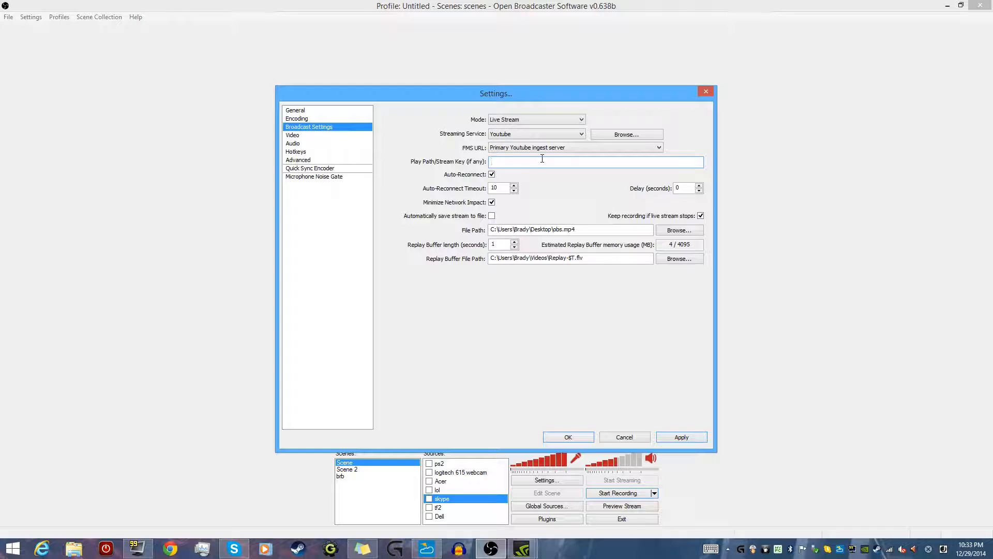
pyautogui.click(565, 134)
pyautogui.click(557, 145)
pyautogui.click(555, 134)
pyautogui.click(552, 150)
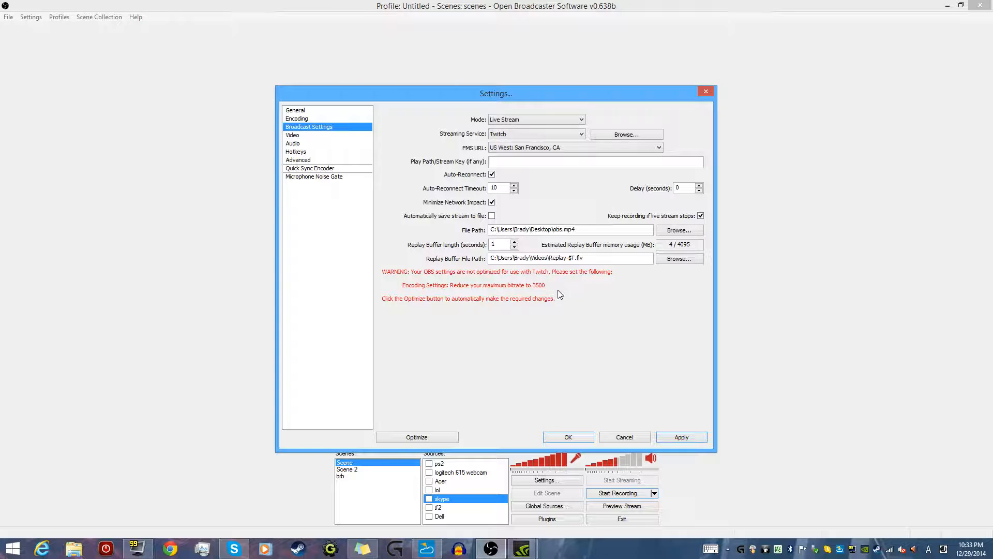
# - Set the broadcast mode to File Output Only, keep obs.mp4 on the desktop as the output file, and apply
pyautogui.doubleClick(542, 136)
pyautogui.click(539, 123)
pyautogui.click(526, 130)
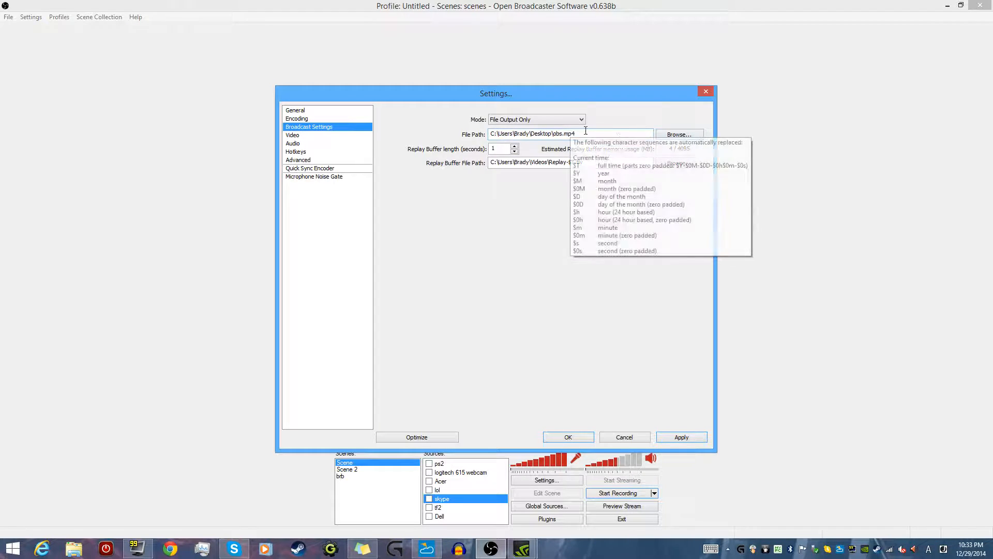
pyautogui.moveTo(577, 133)
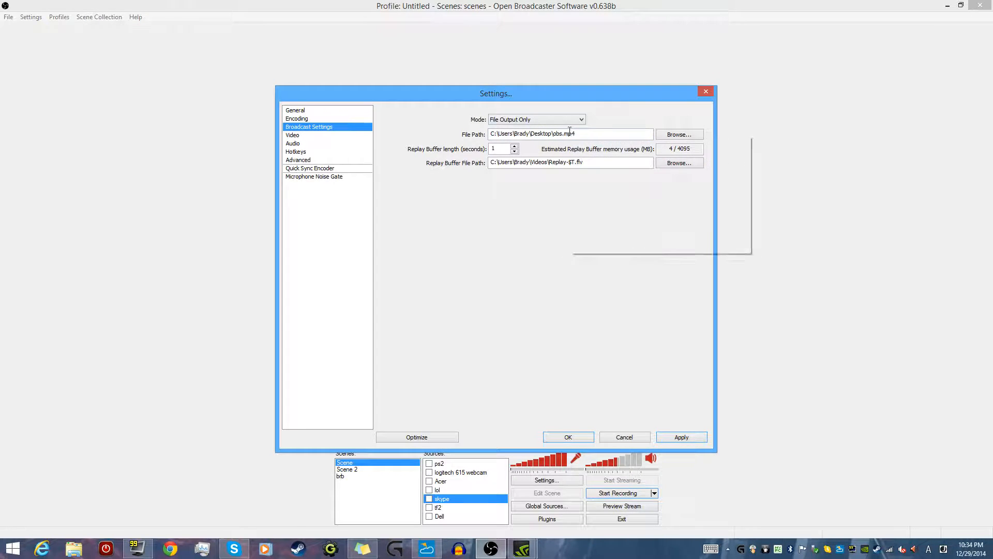
pyautogui.moveTo(560, 135); pyautogui.dragTo(554, 136)
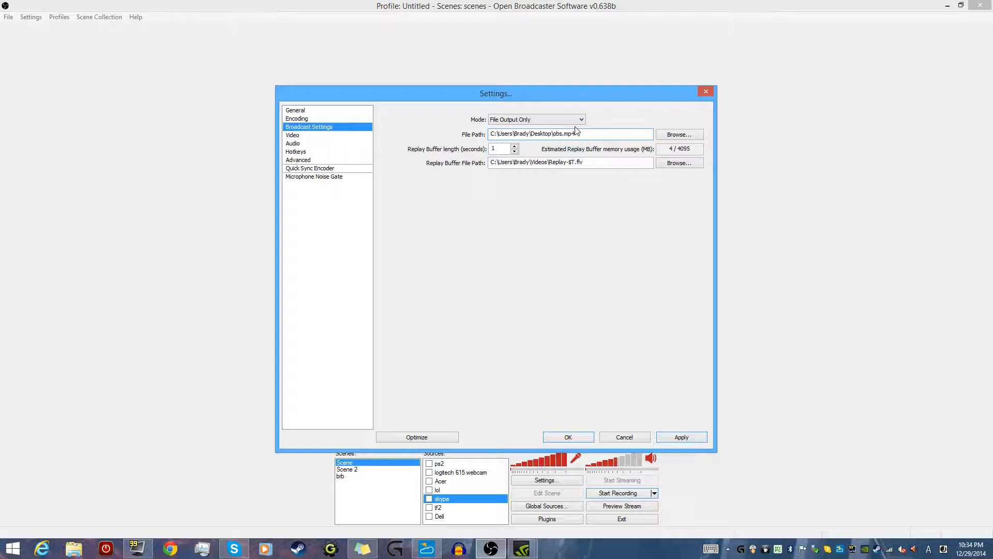
pyautogui.click(670, 437)
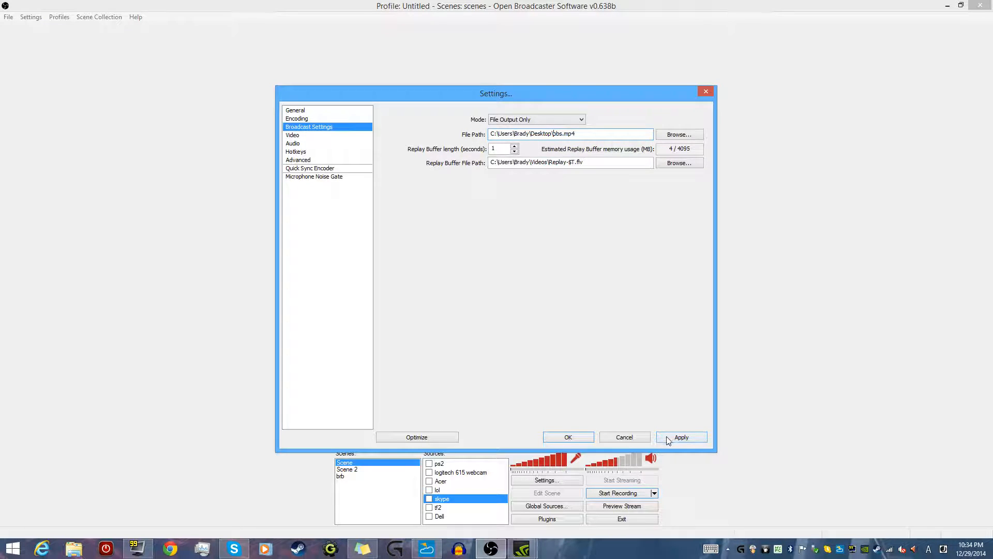
# - Open the Video settings and examine which video adapters are available
pyautogui.click(318, 140)
pyautogui.click(320, 134)
pyautogui.click(580, 121)
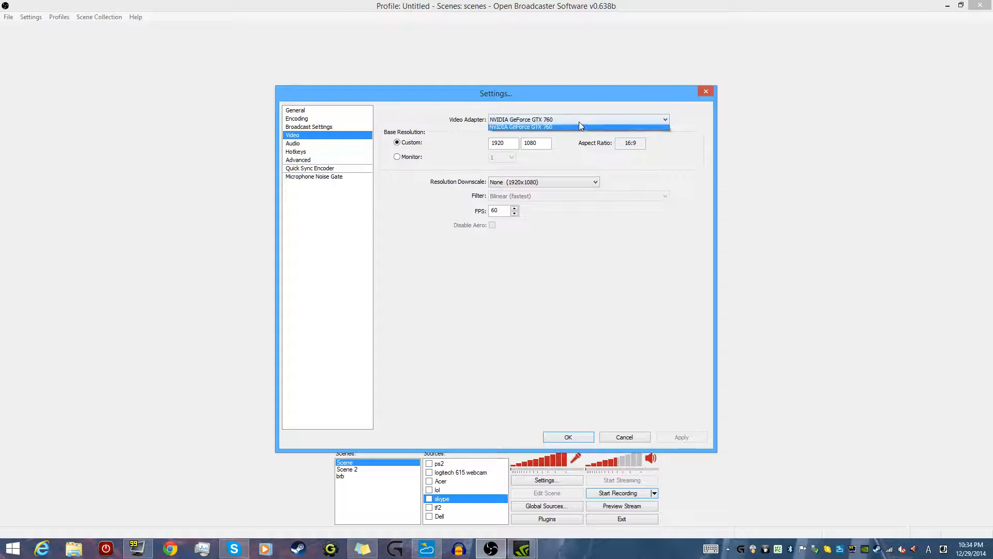
pyautogui.click(573, 120)
pyautogui.click(529, 120)
pyautogui.click(530, 122)
pyautogui.click(530, 122)
pyautogui.click(531, 120)
pyautogui.click(528, 117)
pyautogui.click(528, 117)
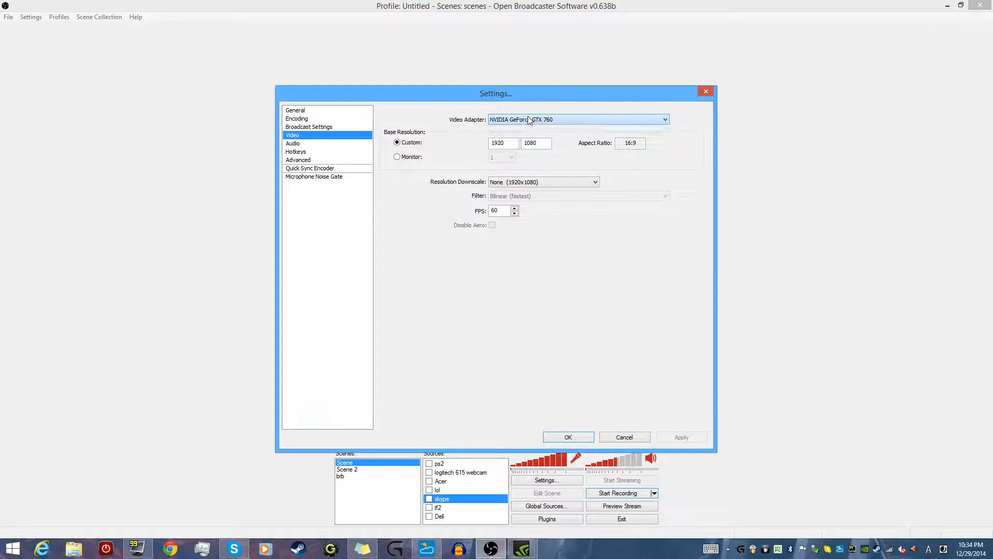
pyautogui.click(528, 117)
pyautogui.click(514, 117)
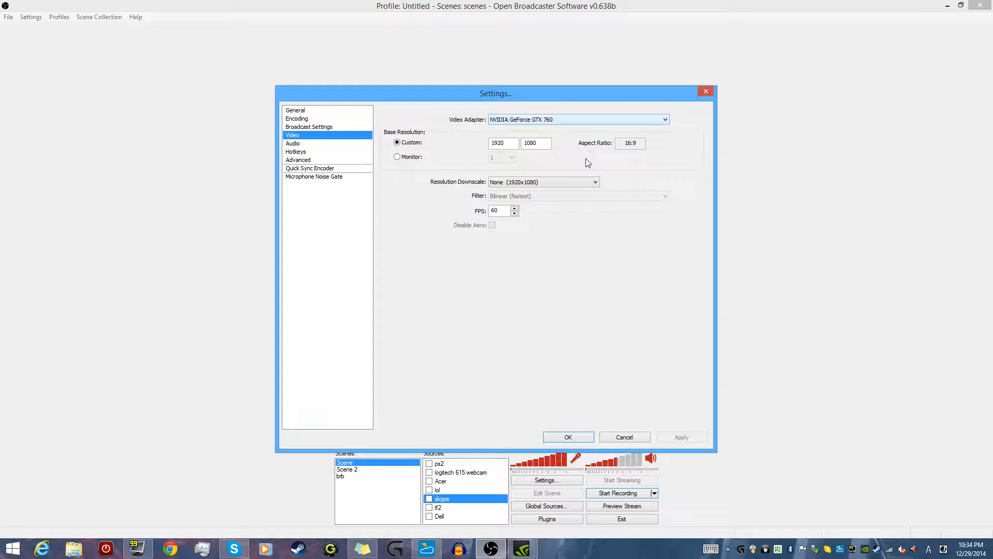
pyautogui.click(540, 117)
pyautogui.click(540, 116)
pyautogui.click(541, 119)
pyautogui.click(542, 119)
# - Switch the base resolution between Custom and Monitor, ending on Monitor 1
pyautogui.click(409, 157)
pyautogui.click(398, 142)
pyautogui.click(414, 159)
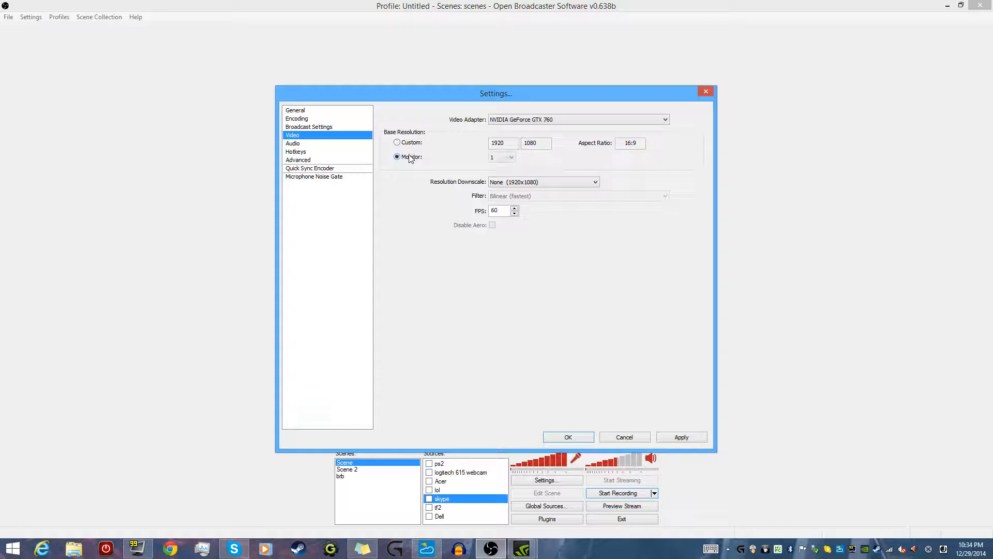
pyautogui.click(397, 143)
pyautogui.click(397, 157)
pyautogui.click(507, 173)
pyautogui.click(506, 158)
# - Look through the resolution downscale options, keeping None (1920x1080)
pyautogui.click(517, 182)
pyautogui.click(518, 182)
pyautogui.click(517, 182)
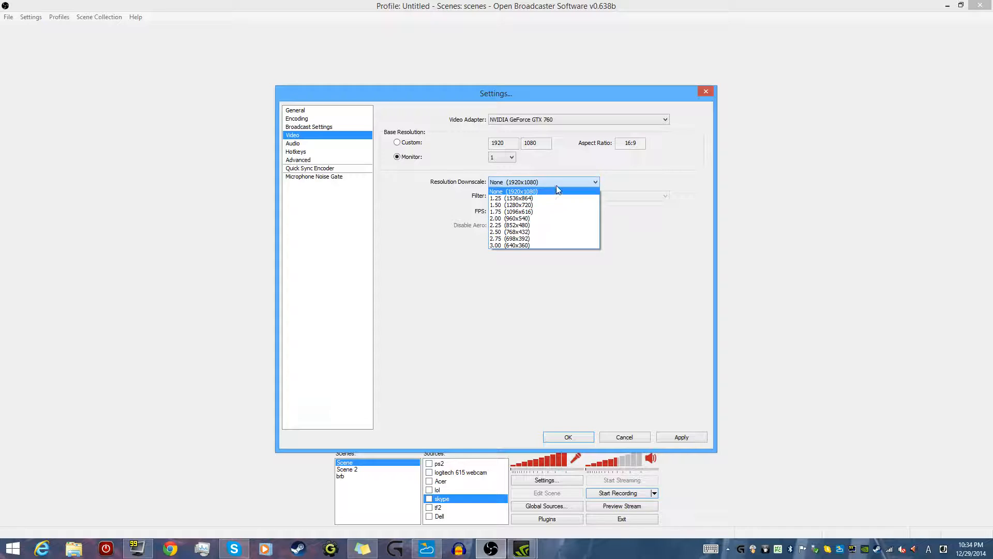
pyautogui.click(536, 191)
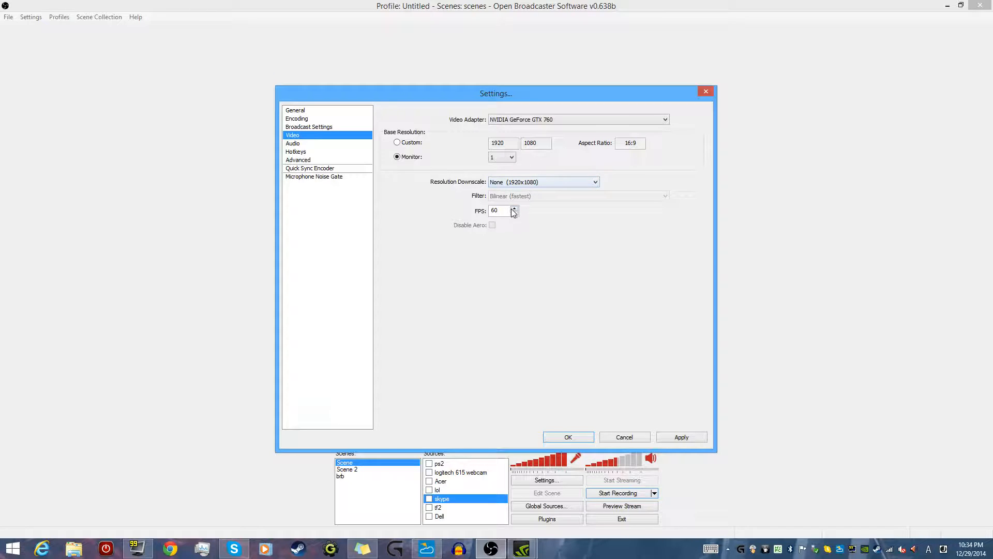
# - Try other FPS values for the video, including 25
pyautogui.moveTo(510, 211); pyautogui.dragTo(476, 211)
pyautogui.doubleClick(487, 211)
pyautogui.click(510, 212)
pyautogui.moveTo(506, 209); pyautogui.dragTo(439, 212)
pyautogui.write('25')
pyautogui.moveTo(516, 209); pyautogui.dragTo(423, 203)
pyautogui.write('5555')
pyautogui.write('1')
pyautogui.click(513, 208)
pyautogui.click(513, 209)
pyautogui.click(513, 208)
# - Set the video frame rate to 60 FPS and apply the video settings
pyautogui.moveTo(505, 209); pyautogui.dragTo(480, 211)
pyautogui.write('6030')
pyautogui.moveTo(506, 210); pyautogui.dragTo(415, 210)
pyautogui.write('6')
pyautogui.click(681, 437)
# - Open the Audio settings and examine the available desktop audio devices
pyautogui.click(342, 144)
pyautogui.click(576, 120)
pyautogui.click(575, 120)
pyautogui.click(576, 120)
pyautogui.click(575, 120)
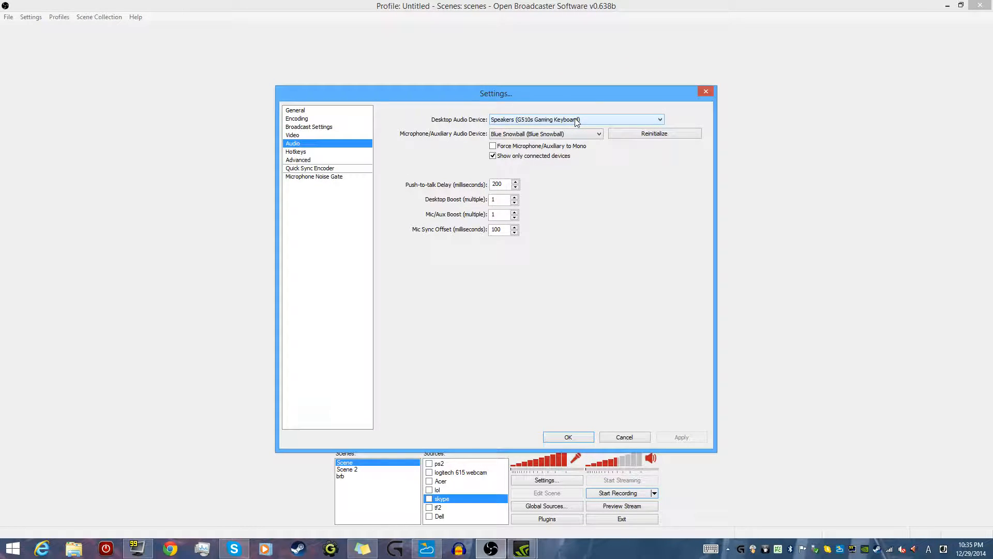
# - Try Default as the desktop audio device and switch back to Speakers (G510s Gaming Keyboard)
pyautogui.click(576, 120)
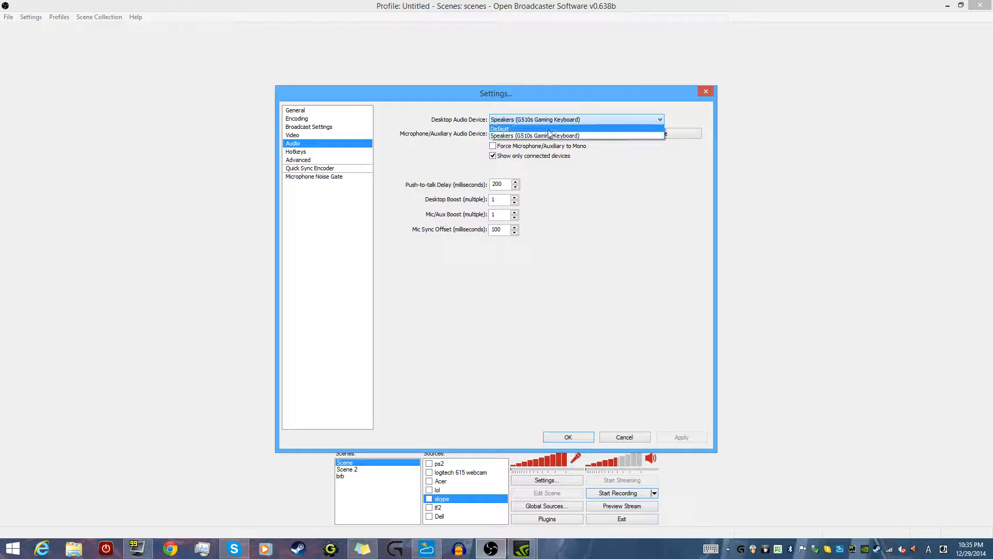
pyautogui.click(550, 128)
pyautogui.click(553, 120)
pyautogui.click(550, 135)
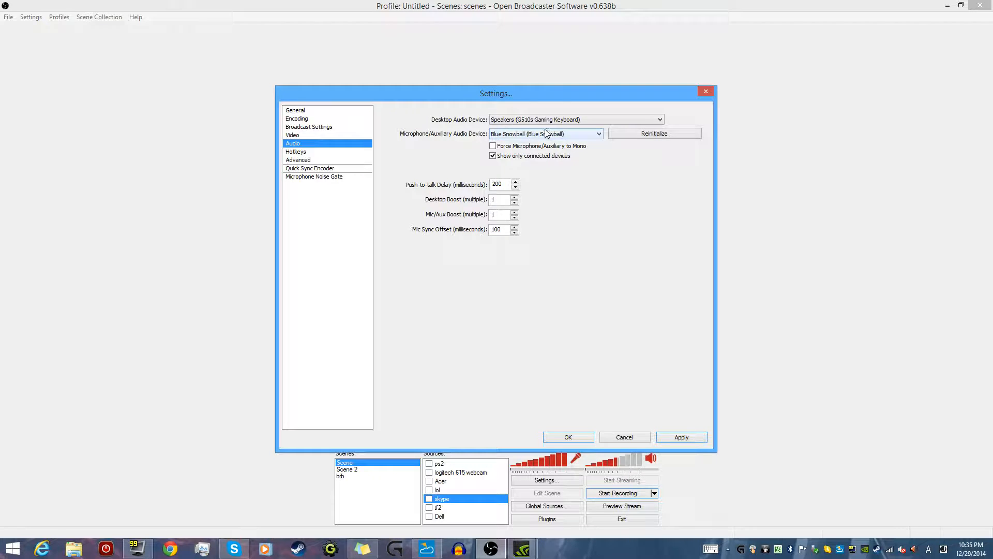
# - Compare the microphone device options with Show only connected devices on and off, leaving it enabled
pyautogui.click(534, 133)
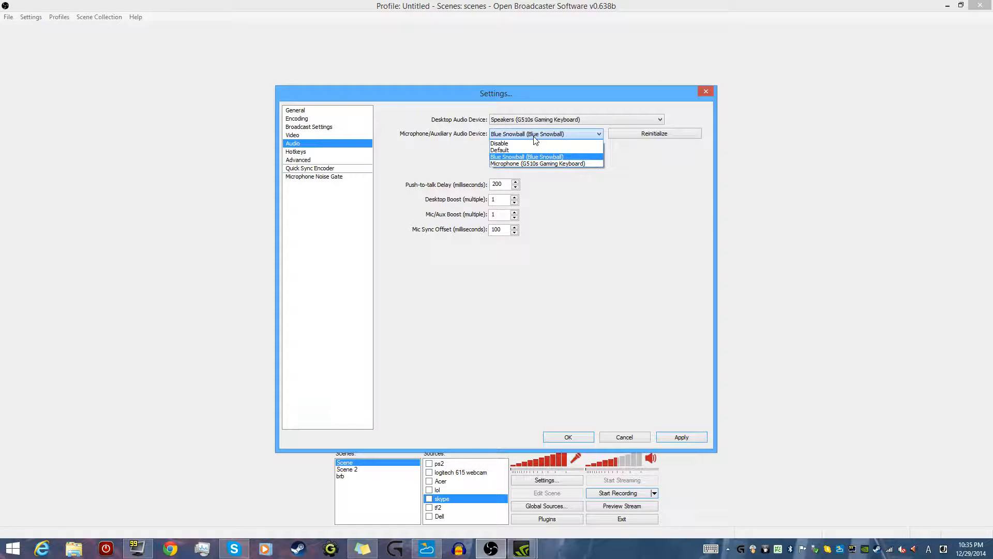
pyautogui.click(534, 137)
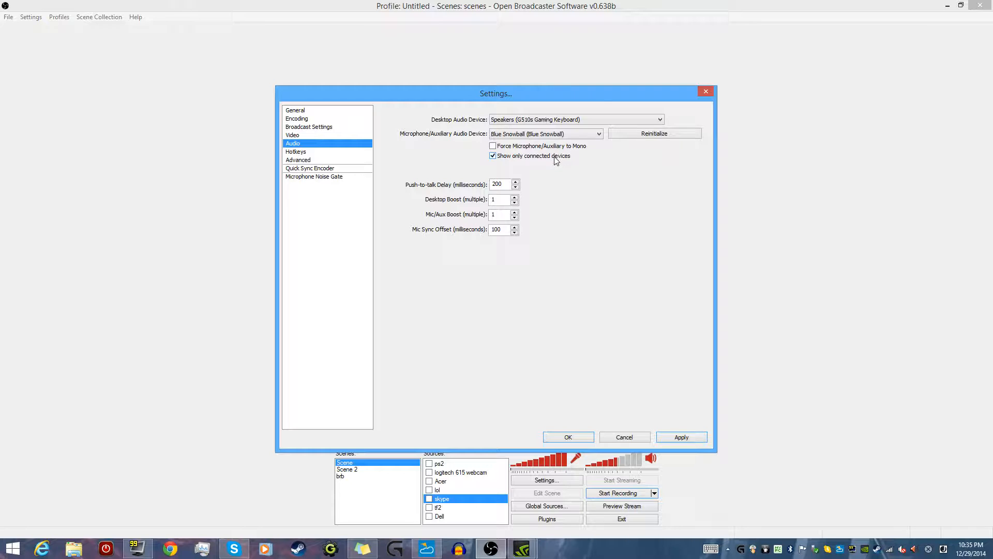
pyautogui.click(562, 135)
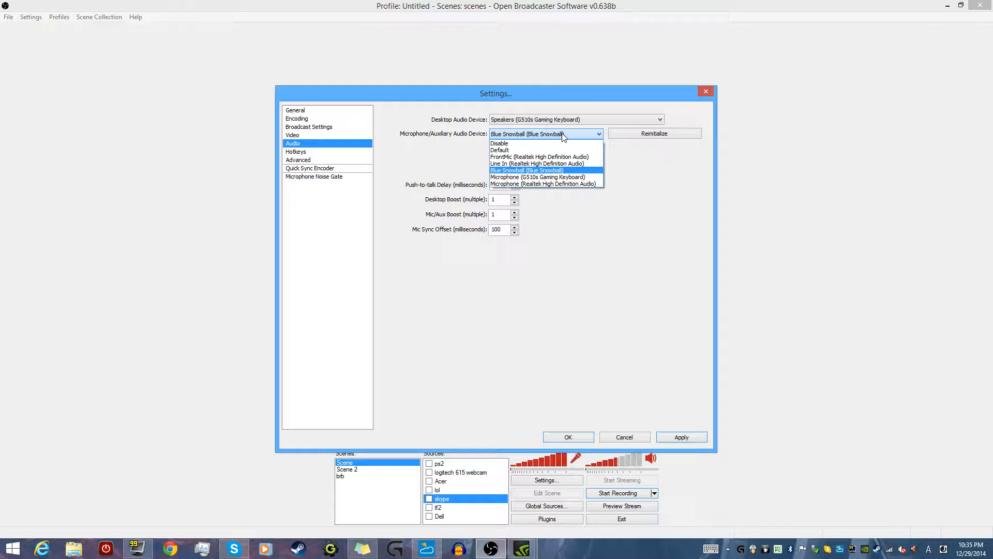
pyautogui.click(551, 170)
pyautogui.click(527, 155)
# - Select Blue Snowball as the microphone/auxiliary audio device and apply the audio settings
pyautogui.click(530, 132)
pyautogui.click(531, 133)
pyautogui.click(525, 137)
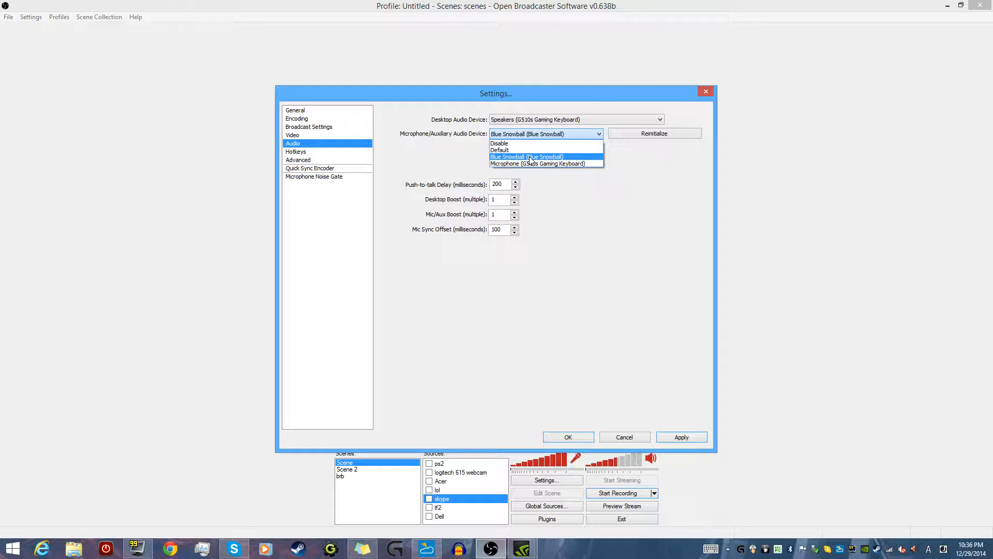
pyautogui.click(530, 158)
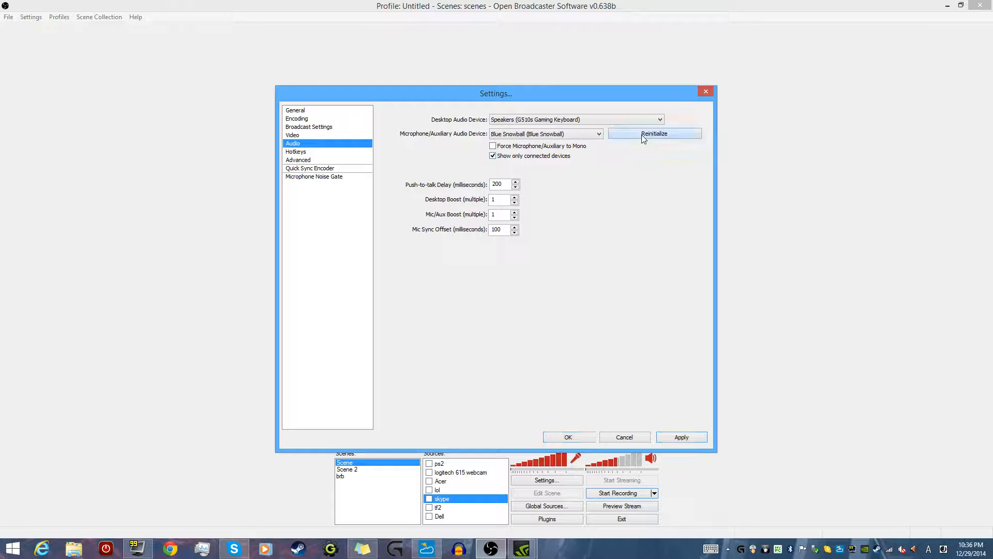
pyautogui.click(680, 437)
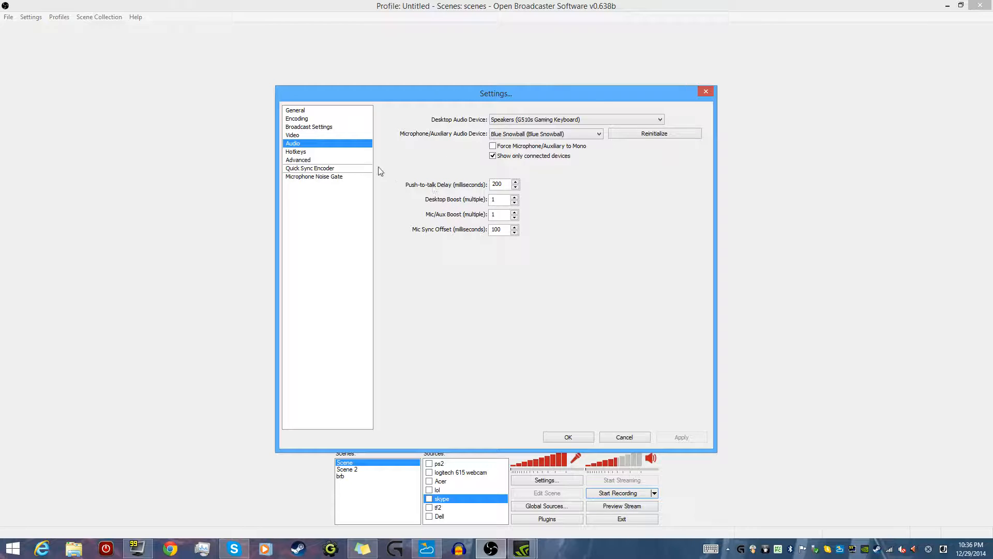
# - Examine the push-to-talk, mute and broadcast entries in the Hotkeys settings
pyautogui.click(312, 151)
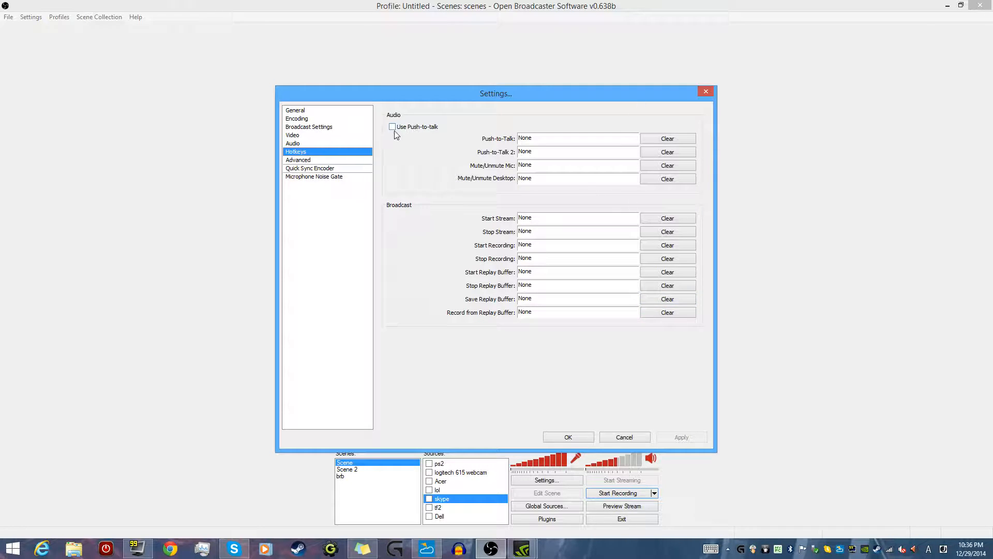
pyautogui.click(342, 144)
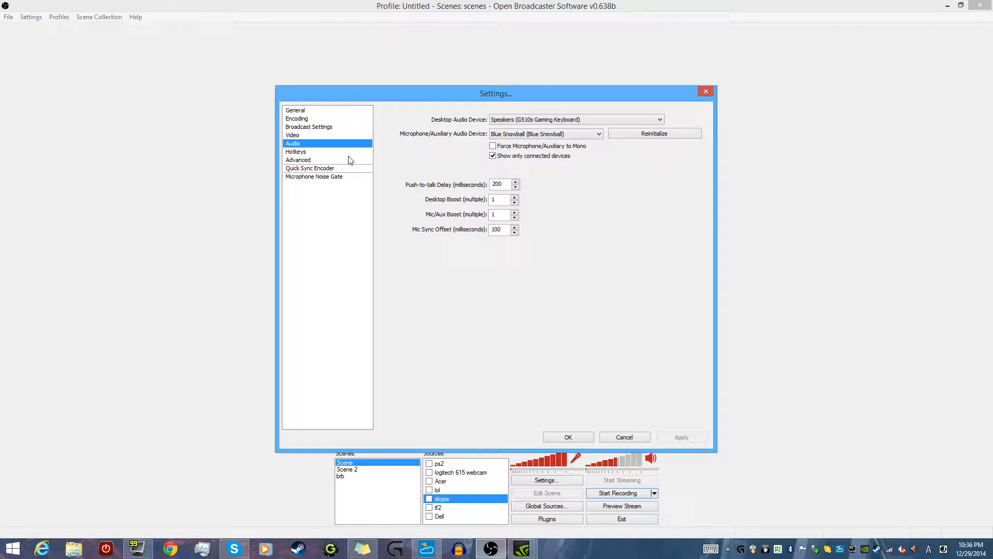
pyautogui.click(349, 152)
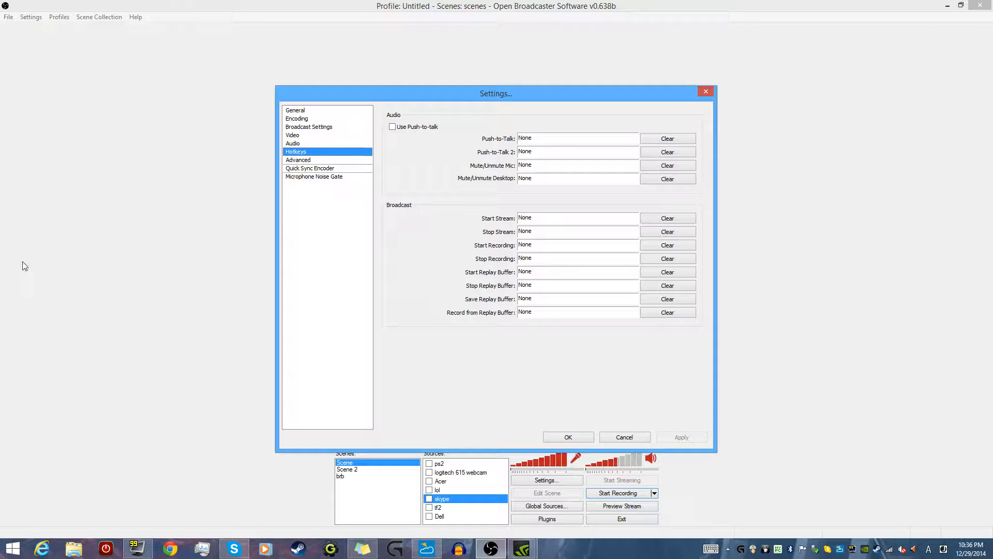
pyautogui.moveTo(507, 97)
pyautogui.mouseDown()
pyautogui.moveTo(182, 125)
pyautogui.moveTo(665, 150)
pyautogui.moveTo(476, 88)
pyautogui.moveTo(502, 102)
pyautogui.mouseUp()
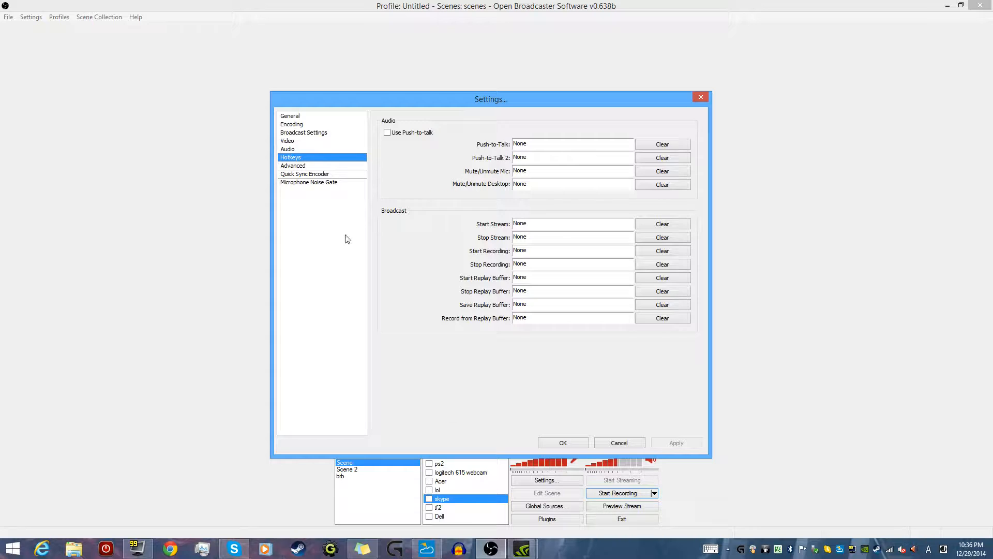
pyautogui.click(322, 166)
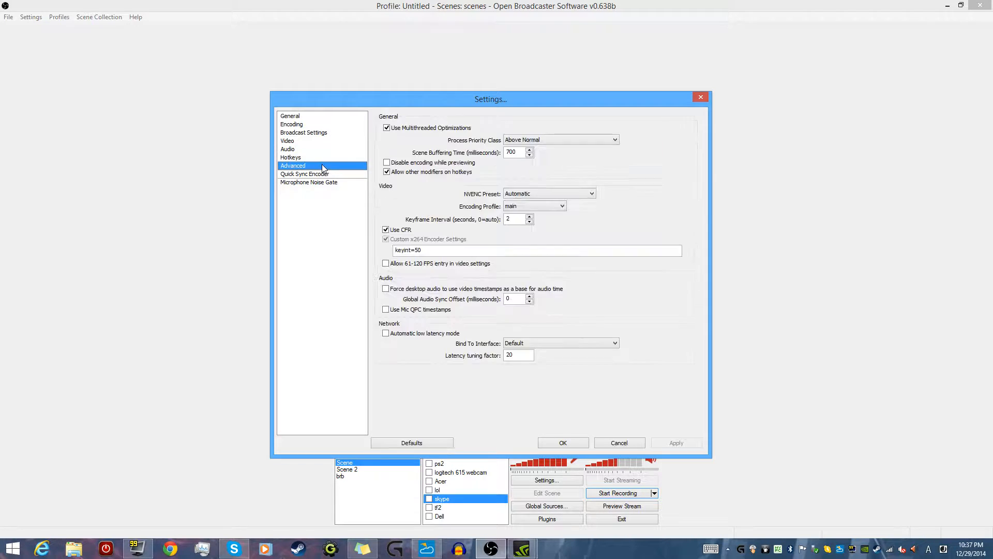
pyautogui.click(324, 157)
# - Try G as the Start Replay Buffer hotkey, clear the hotkeys again and apply the settings
pyautogui.click(673, 147)
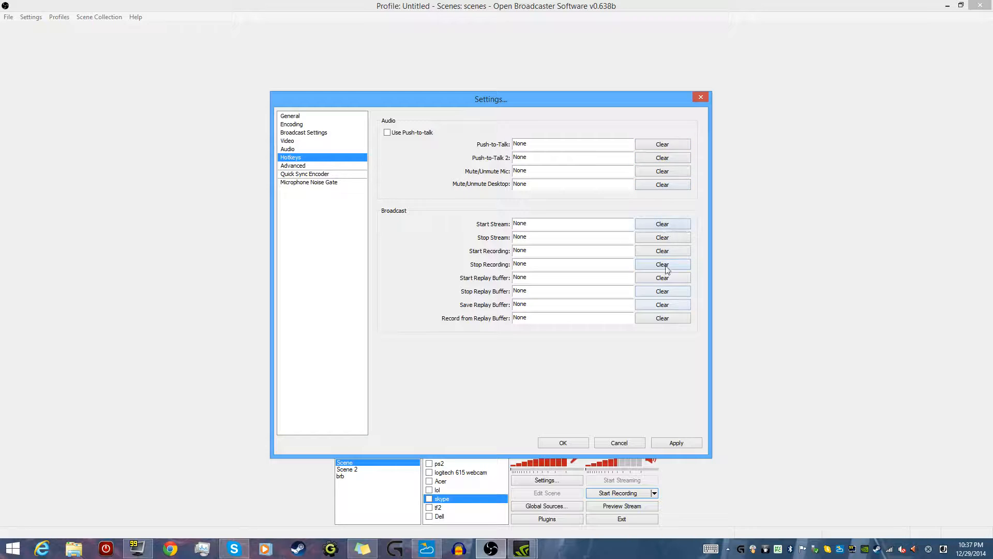
pyautogui.click(562, 282)
pyautogui.press('g')
pyautogui.click(662, 280)
pyautogui.click(651, 294)
pyautogui.click(663, 445)
# - Review the NVENC preset and process priority class options in the Advanced settings, keeping the priority at Above Normal
pyautogui.click(329, 165)
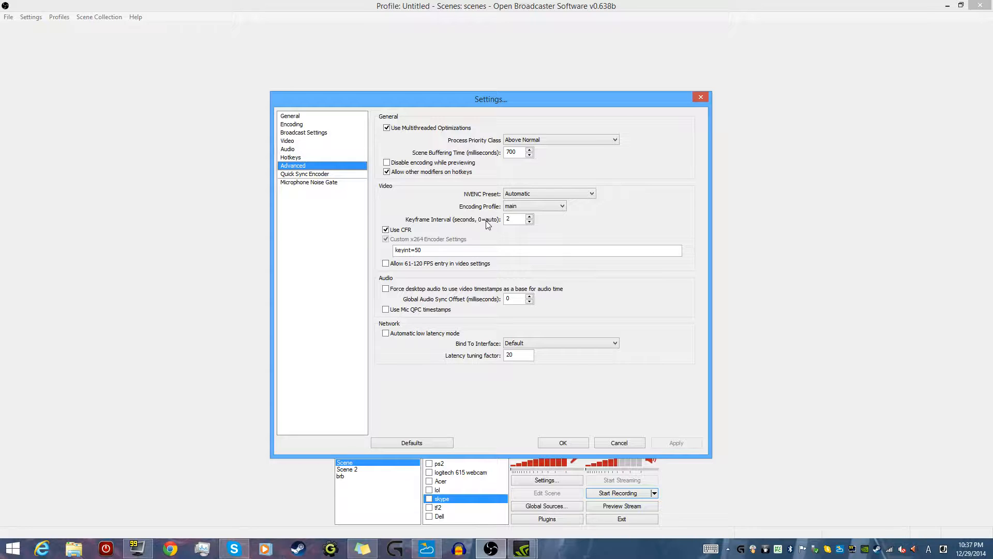
pyautogui.click(531, 194)
pyautogui.click(530, 194)
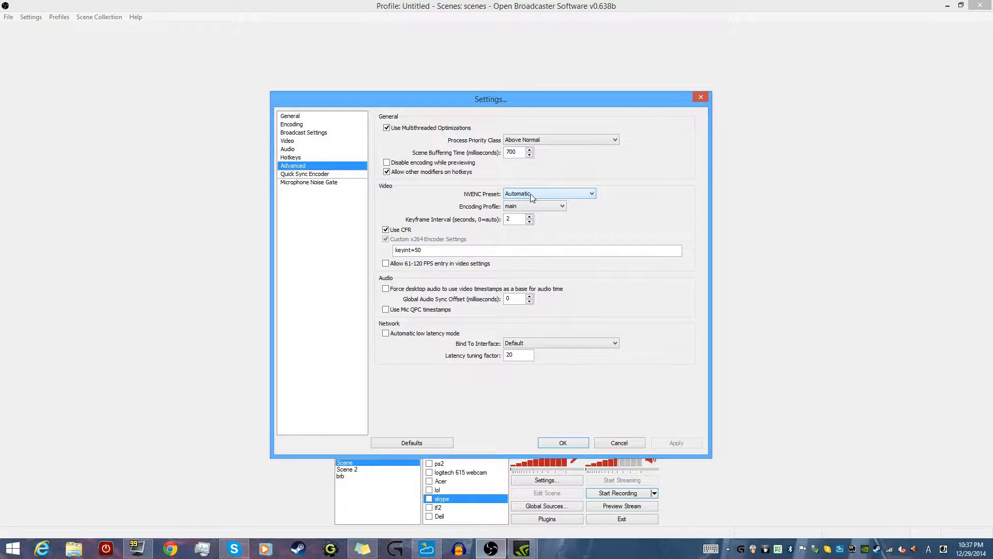
pyautogui.click(535, 139)
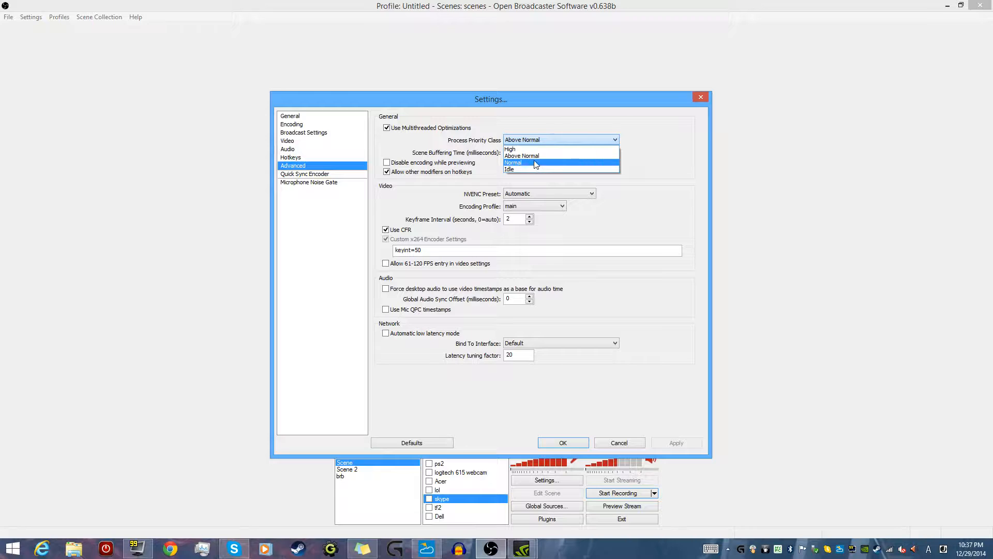
pyautogui.click(534, 158)
pyautogui.click(544, 141)
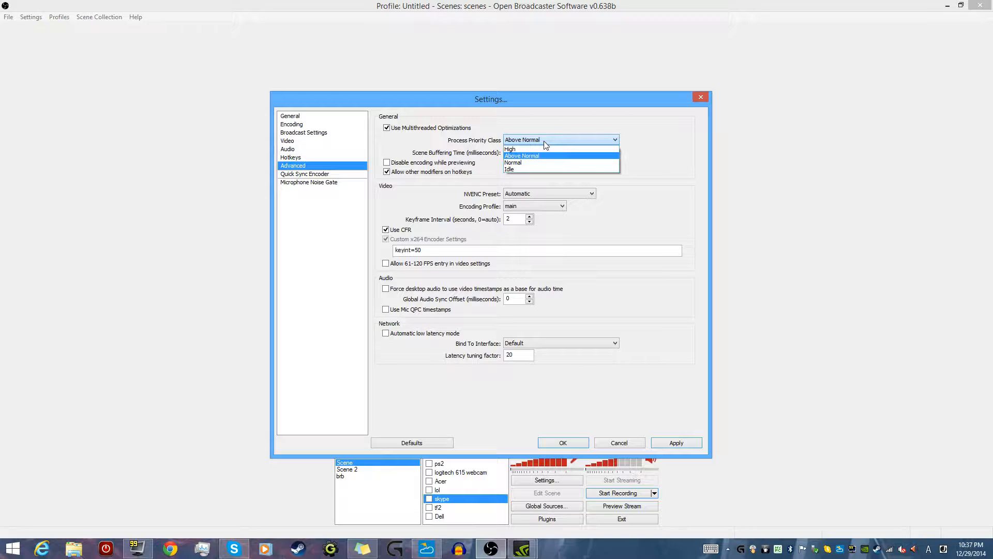
pyautogui.click(544, 142)
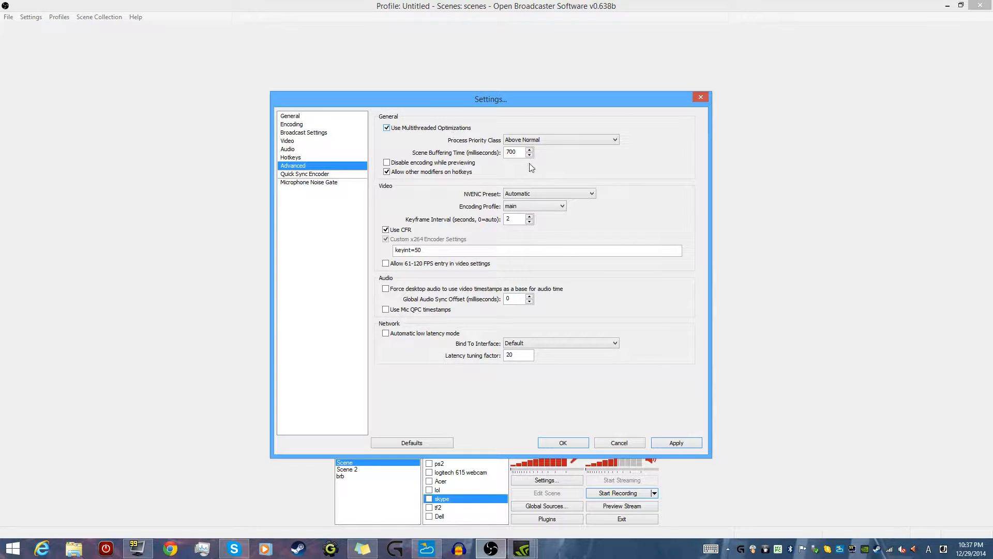
# - Examine the NVENC preset, encoding profile and custom x264 encoder settings in the Advanced video section
pyautogui.click(534, 195)
pyautogui.click(534, 195)
pyautogui.click(537, 207)
pyautogui.click(537, 207)
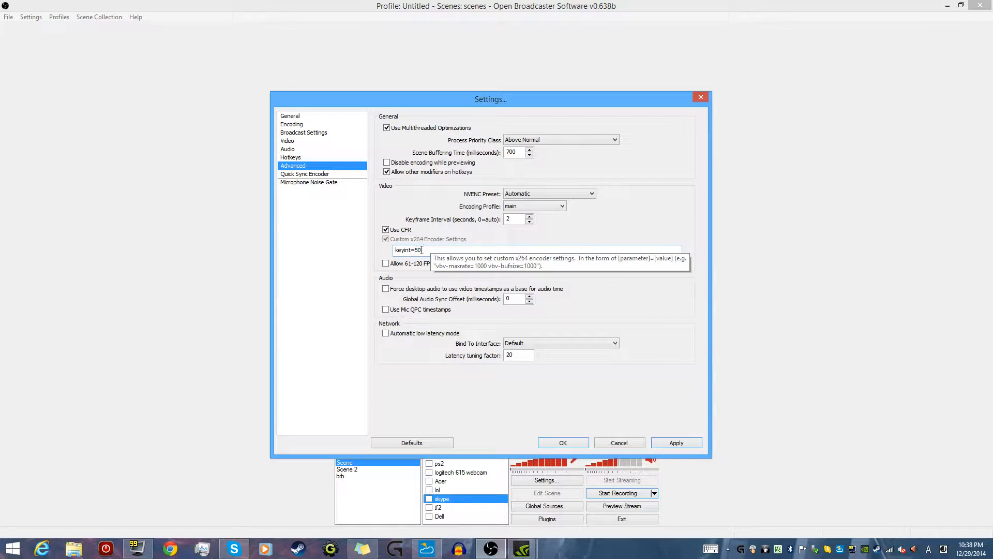
pyautogui.moveTo(422, 250); pyautogui.dragTo(415, 251)
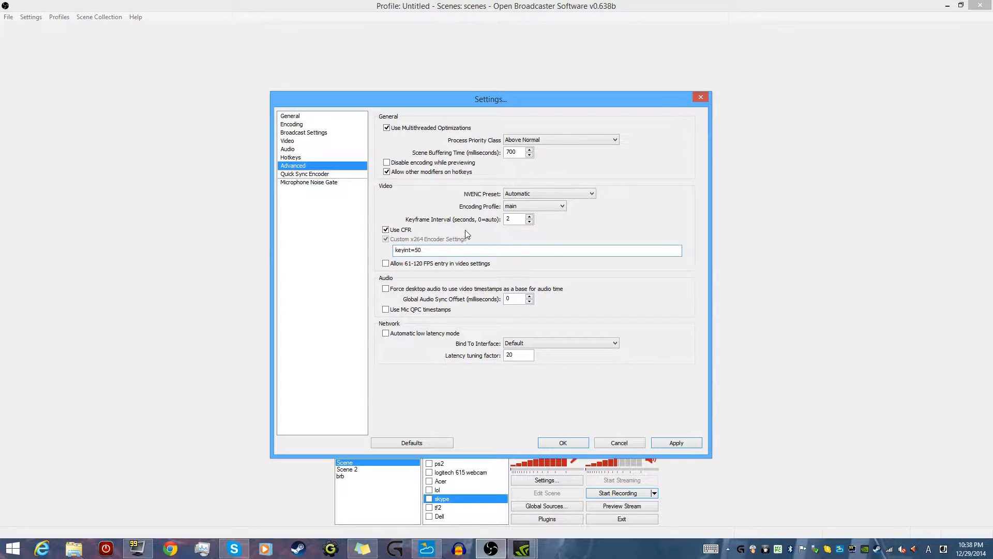
pyautogui.doubleClick(412, 249)
pyautogui.click(412, 250)
# - Save the advanced settings and try Live Stream as the mode in the Broadcast Settings
pyautogui.click(308, 133)
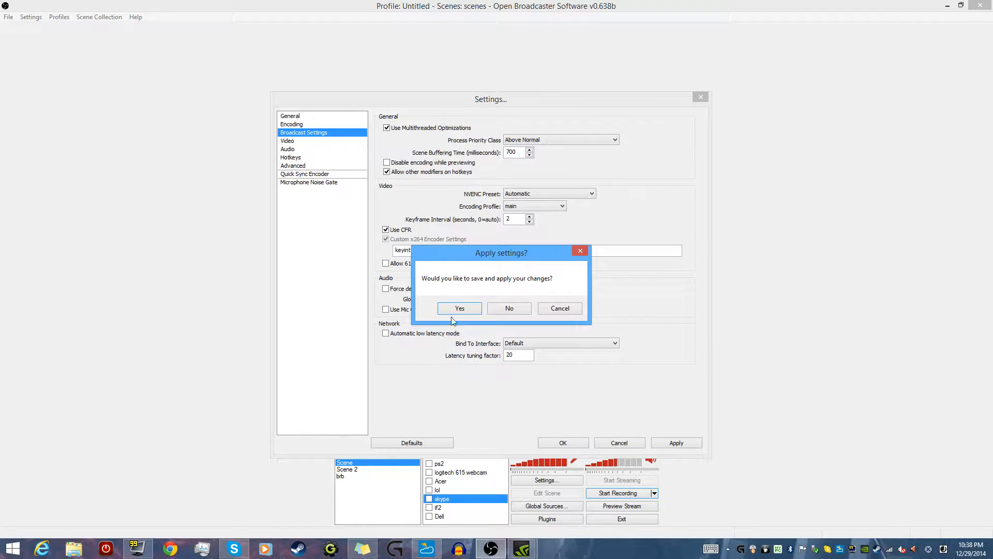
pyautogui.click(465, 312)
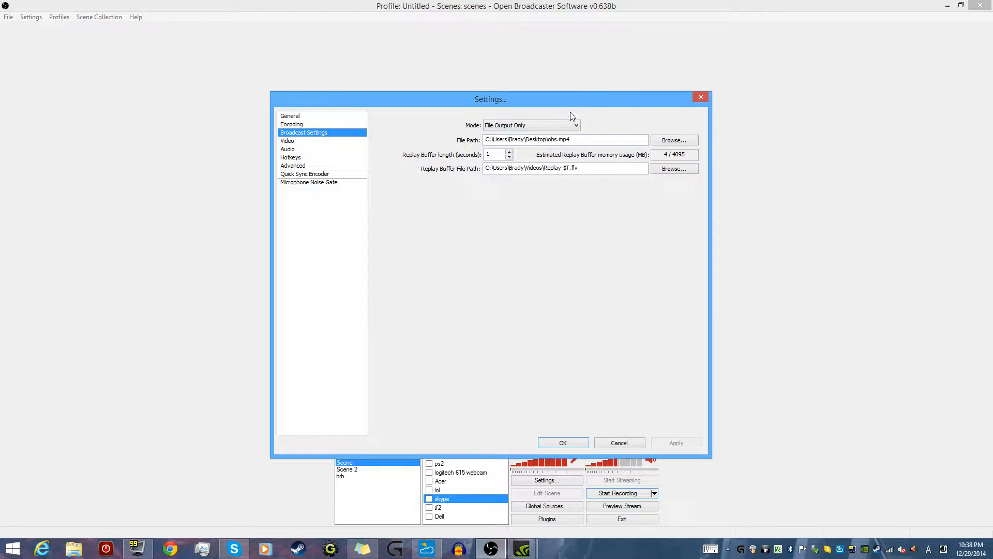
pyautogui.click(564, 125)
pyautogui.click(548, 136)
pyautogui.click(546, 126)
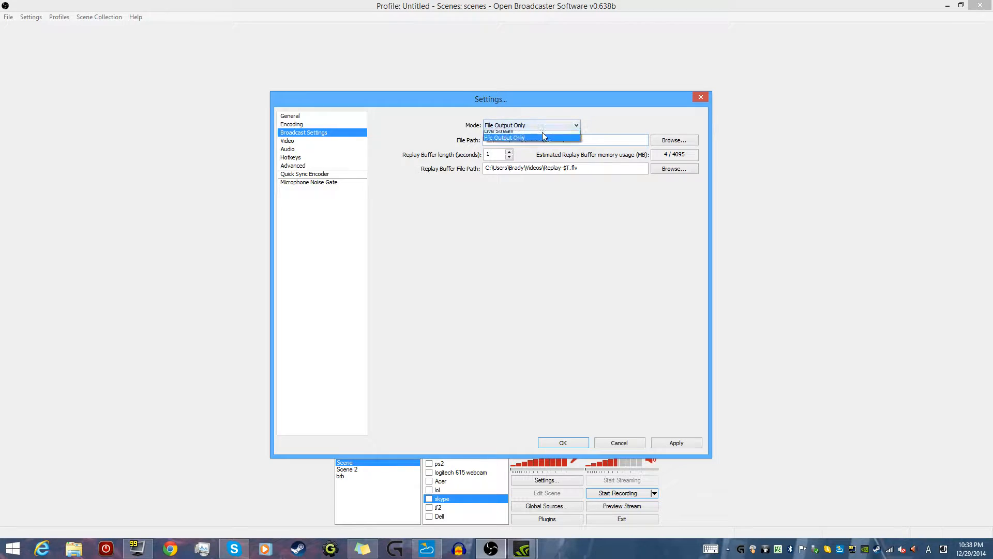
pyautogui.click(532, 129)
pyautogui.click(523, 127)
pyautogui.click(511, 141)
pyautogui.click(510, 126)
pyautogui.click(504, 135)
pyautogui.click(511, 140)
pyautogui.click(511, 139)
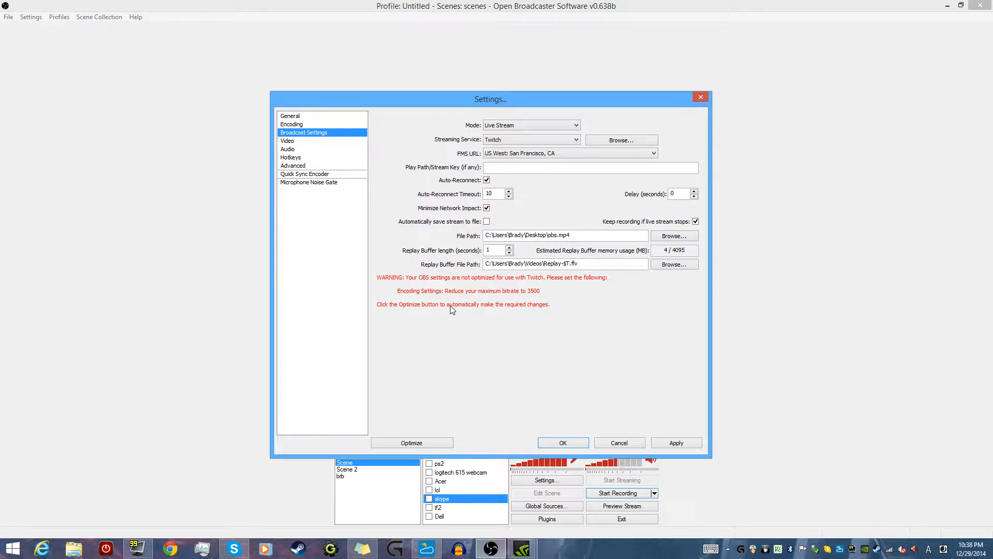
# - Set the broadcast mode to File Output Only and save the change
pyautogui.click(551, 124)
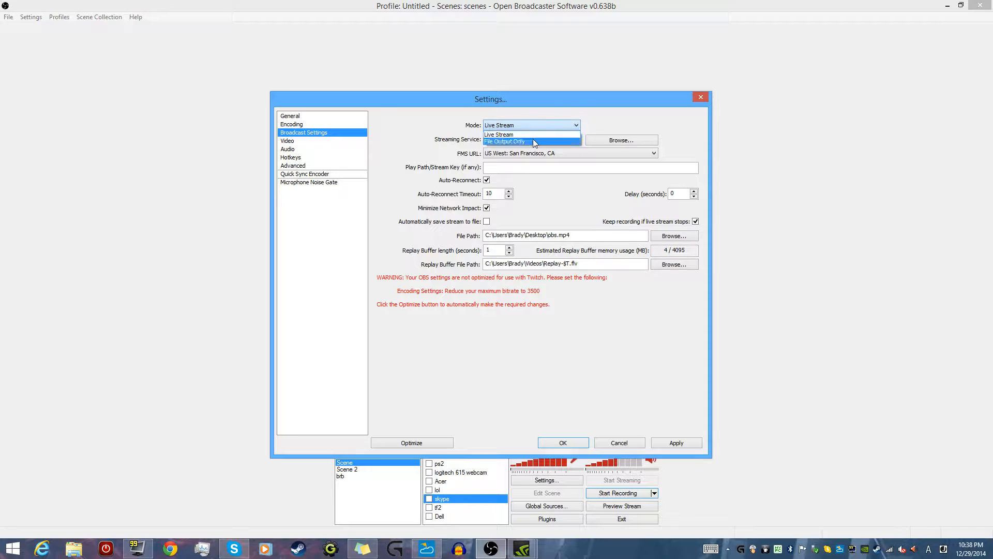
pyautogui.click(533, 138)
pyautogui.click(299, 150)
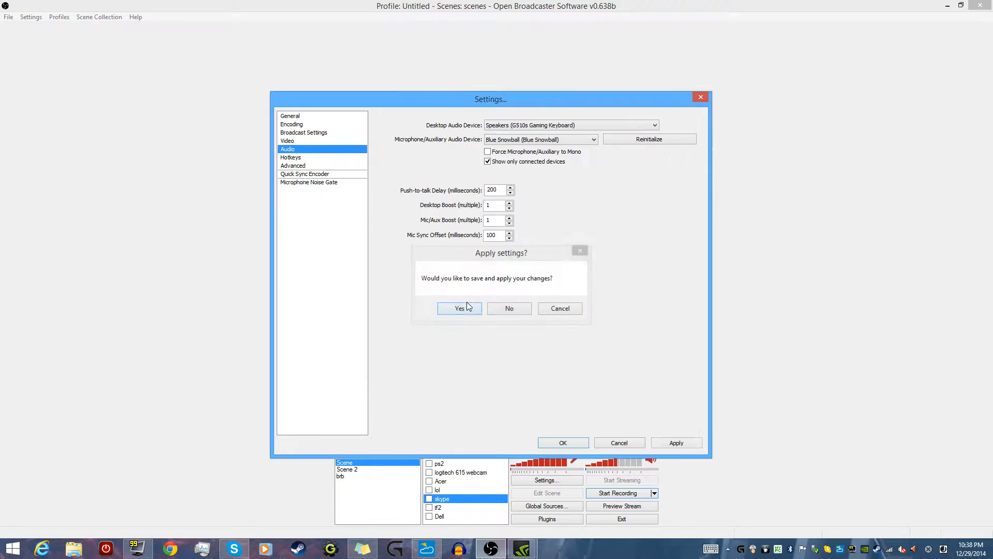
pyautogui.click(471, 308)
# - Set the custom x264 encoder settings to keyint=120 in the Advanced settings
pyautogui.click(314, 140)
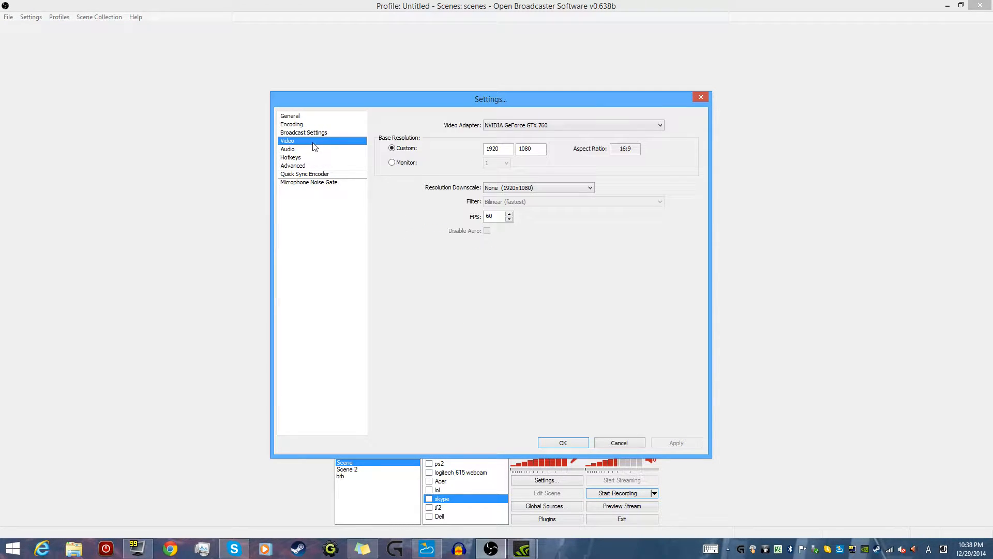
pyautogui.click(315, 166)
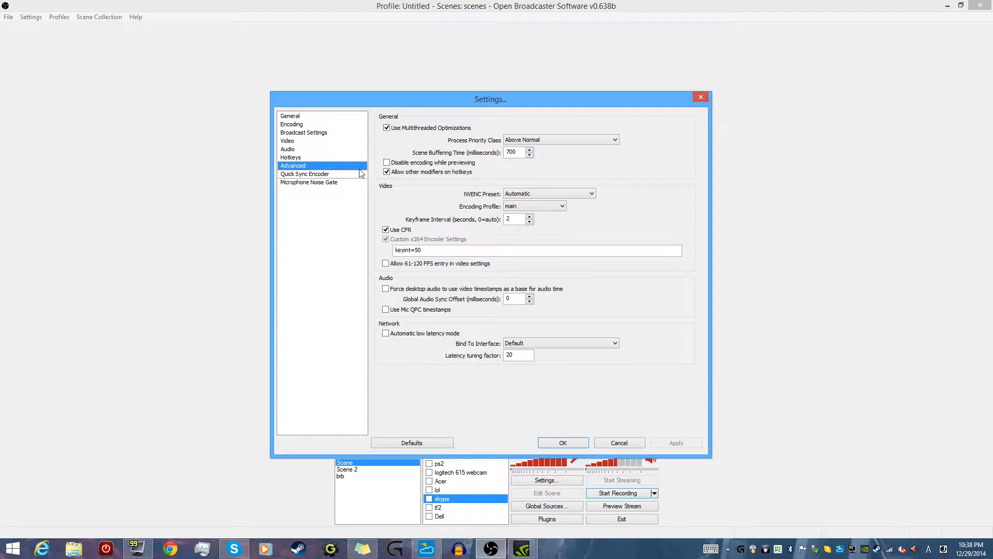
pyautogui.moveTo(422, 251); pyautogui.dragTo(407, 250)
pyautogui.click(428, 250)
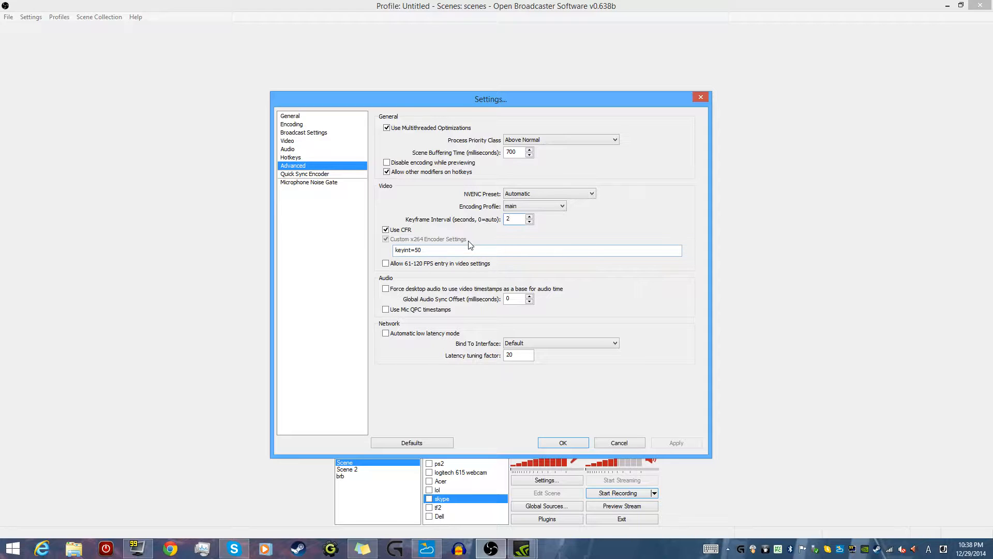
pyautogui.click(513, 220)
pyautogui.click(437, 251)
pyautogui.press('BackSpace')
# - View the Quick Sync Encoder and Microphone Noise Gate settings and close the settings dialog with OK
pyautogui.click(320, 174)
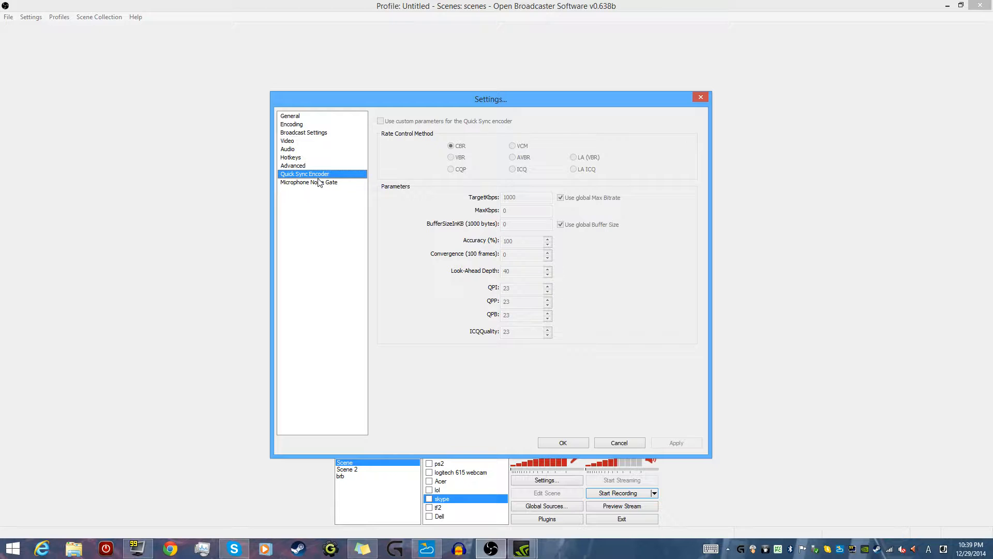
pyautogui.click(327, 182)
pyautogui.click(325, 174)
pyautogui.click(318, 166)
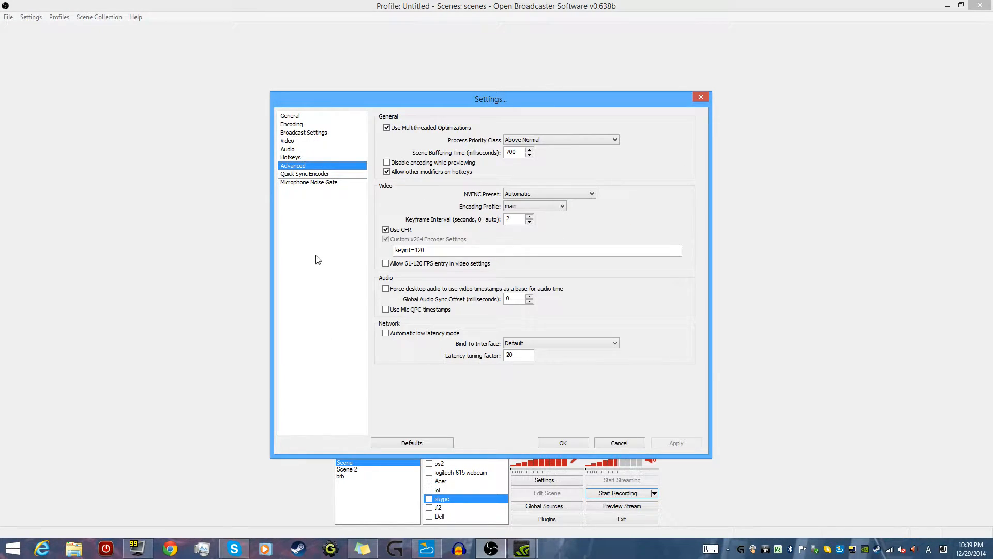
pyautogui.click(571, 444)
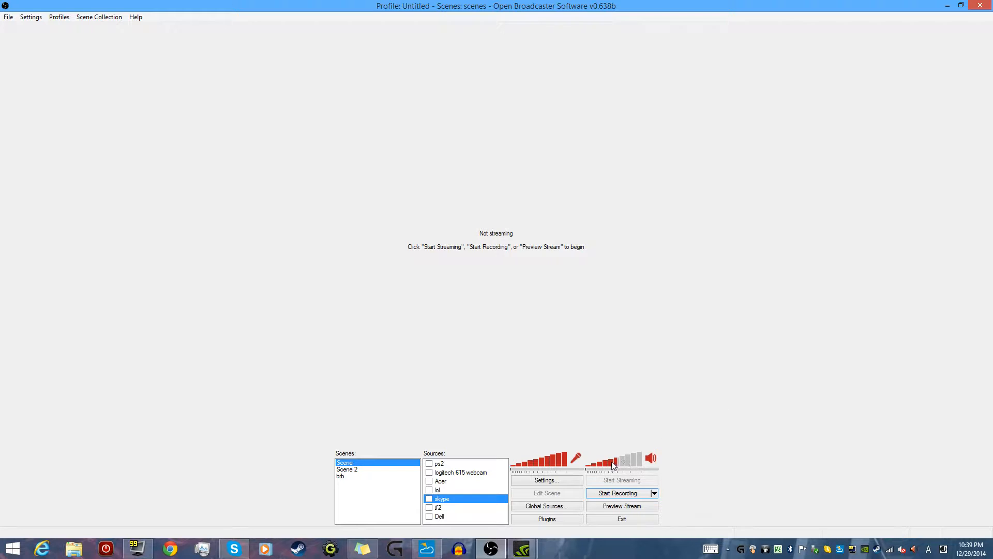
# - Toggle the desktop audio mute on and off and minimize the window to show the desktop
pyautogui.click(651, 459)
pyautogui.click(651, 458)
pyautogui.doubleClick(501, 16)
pyautogui.moveTo(0, 131); pyautogui.dragTo(0, 60)
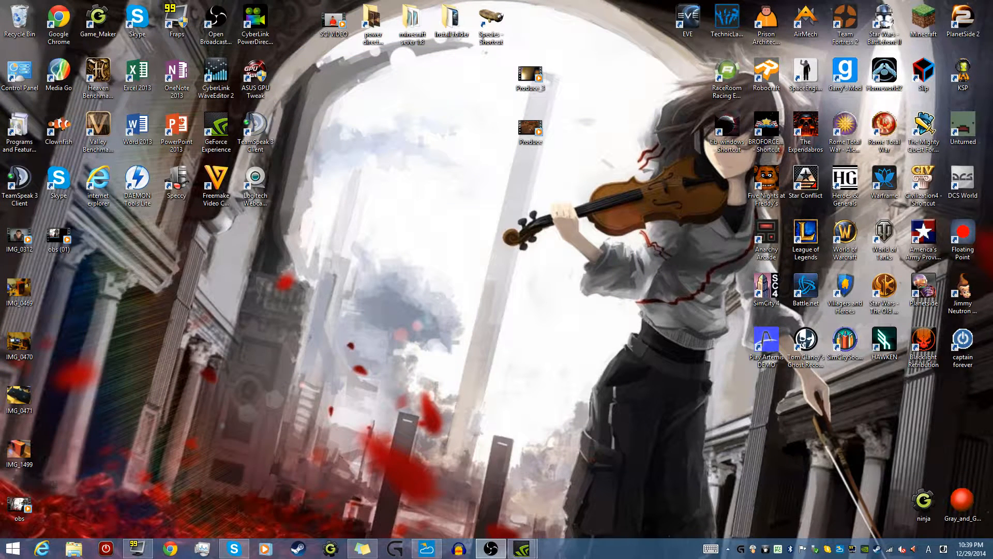
# - Switch to Fraps, try Hide overlay in the FPS settings and set the overlay corner to upper left
pyautogui.click(177, 21)
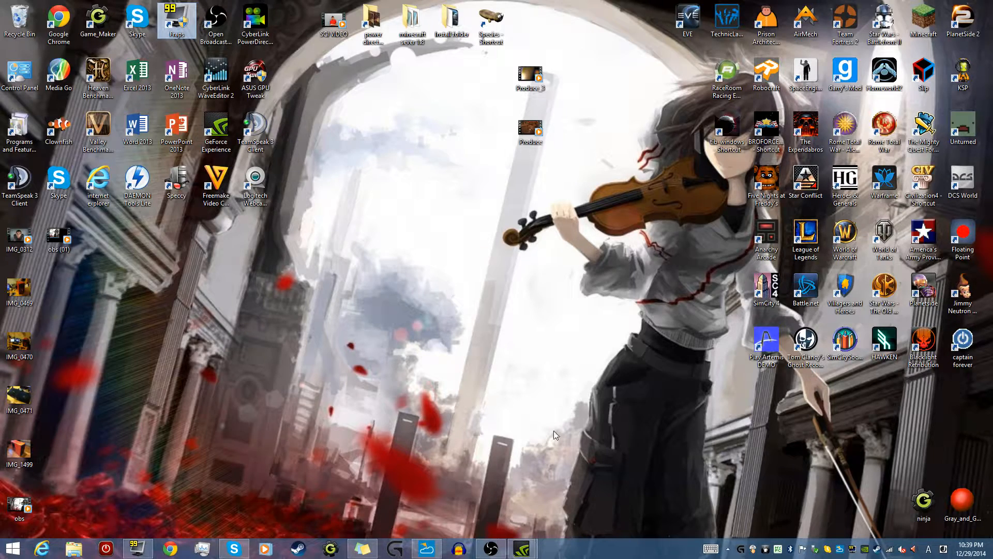
pyautogui.moveTo(521, 548)
pyautogui.click(593, 478)
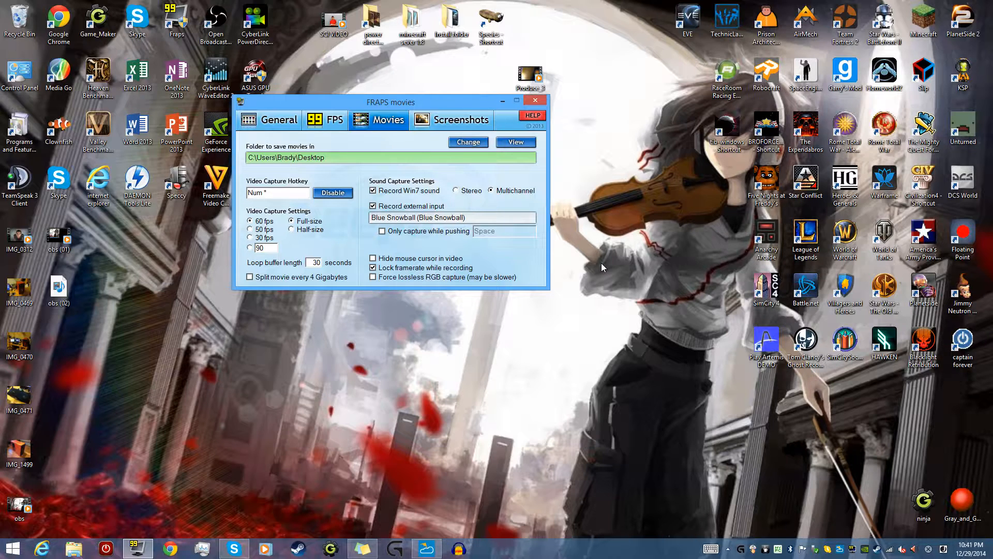
pyautogui.click(343, 120)
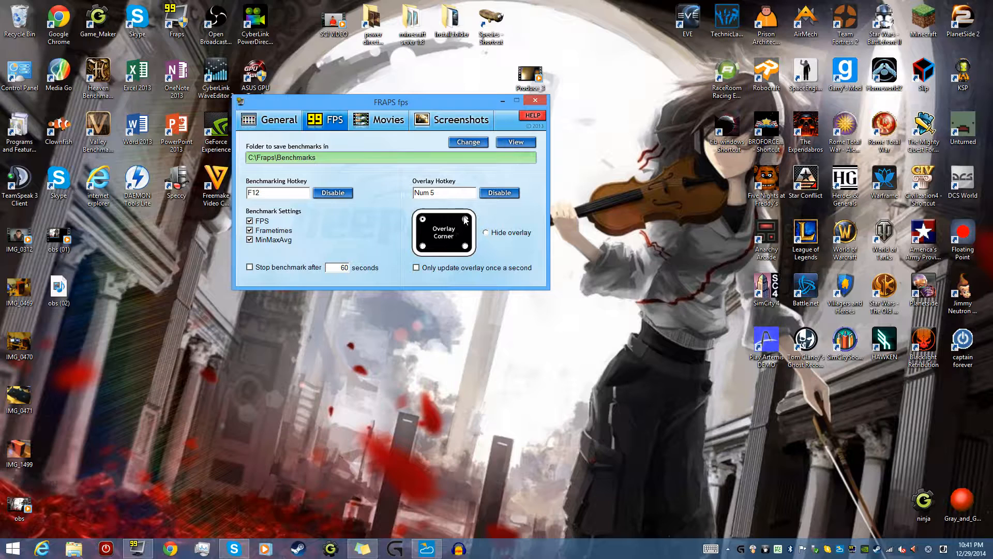
pyautogui.click(485, 233)
pyautogui.click(424, 220)
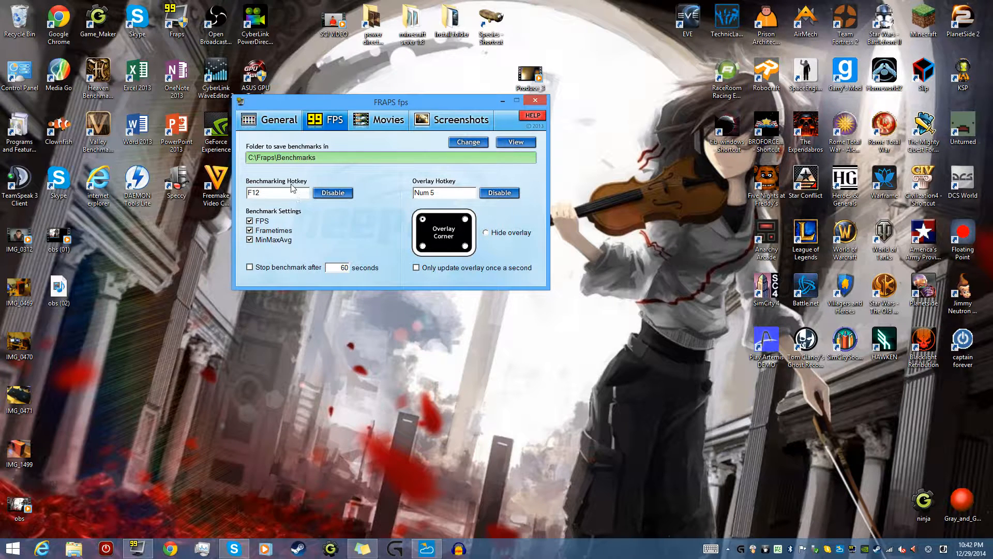
# - View the Fraps screenshot settings and return to the movie capture settings
pyautogui.click(384, 125)
pyautogui.click(448, 125)
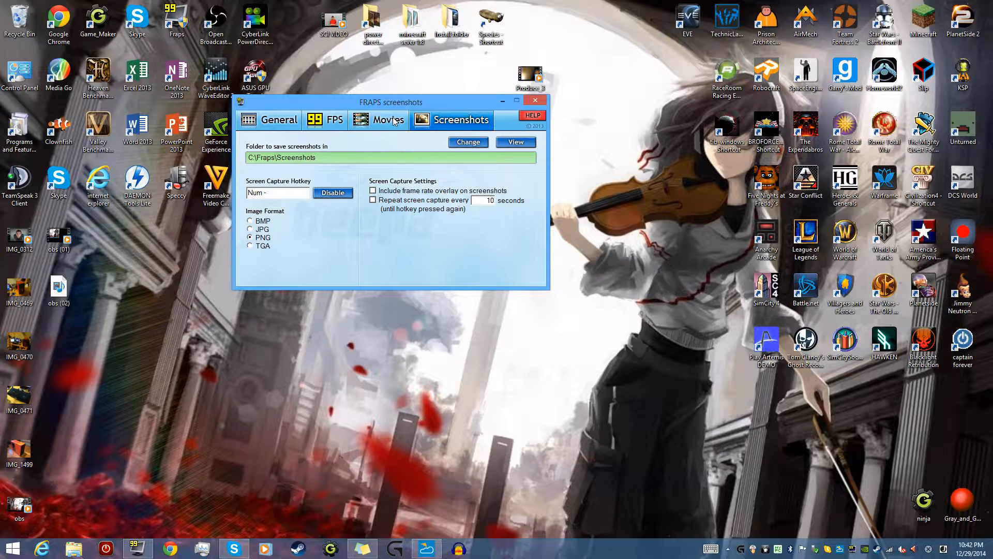
pyautogui.click(394, 121)
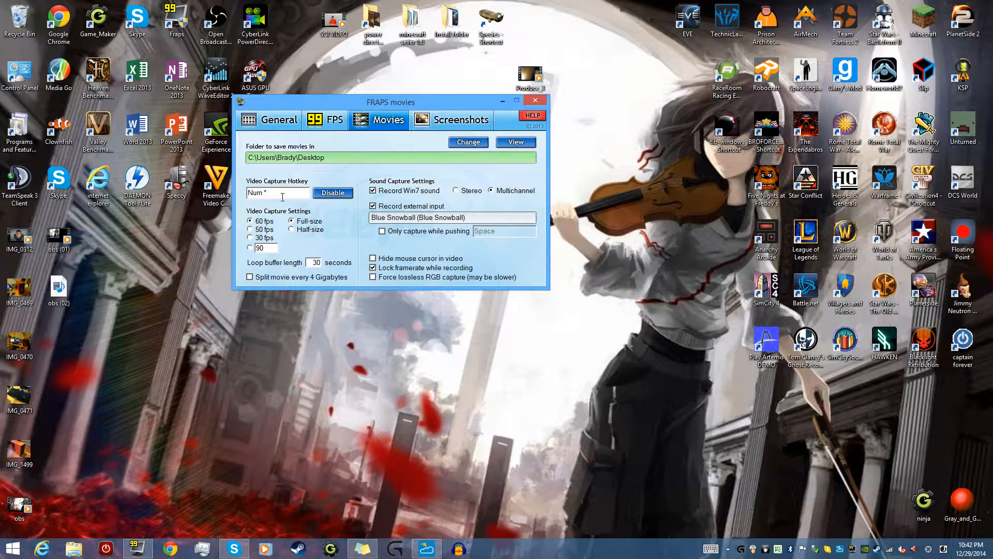
# - Set the Fraps video capture rate to 30 fps, keeping Lock framerate while recording and Record external input enabled
pyautogui.click(258, 239)
pyautogui.click(372, 267)
pyautogui.click(372, 206)
pyautogui.click(372, 206)
# - Open the Windows recording devices and check the Blue Snowball microphone's level in its properties
pyautogui.rightClick(903, 550)
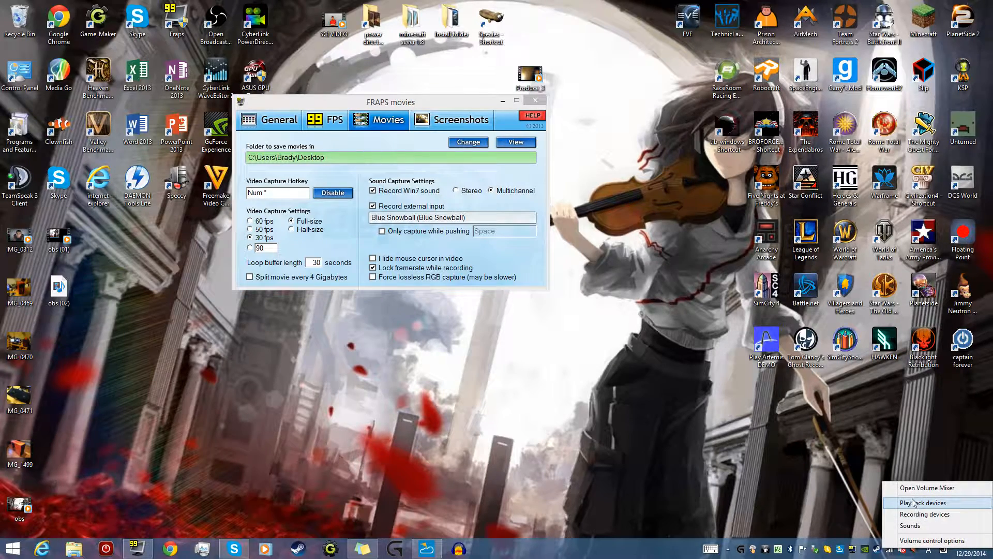
pyautogui.click(919, 514)
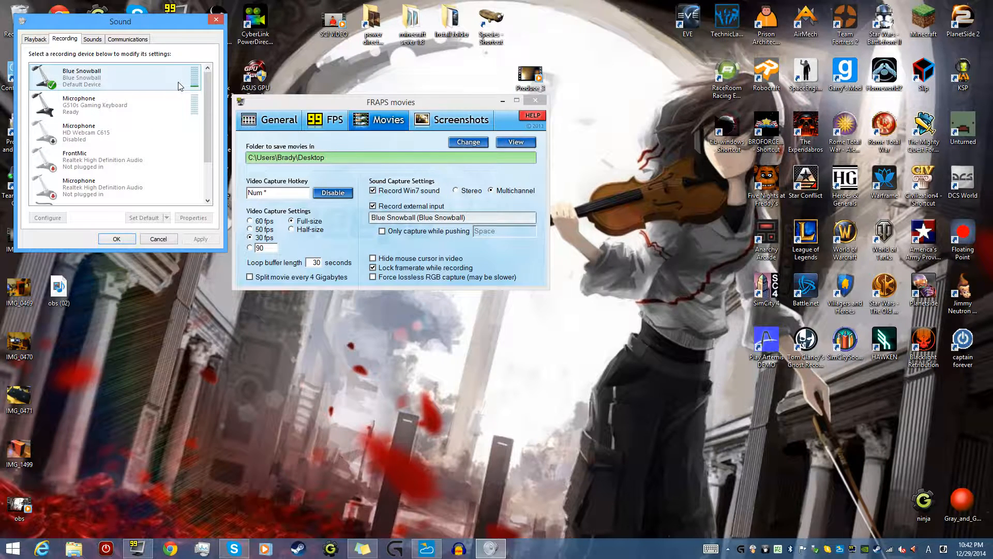
pyautogui.click(179, 86)
pyautogui.rightClick(179, 84)
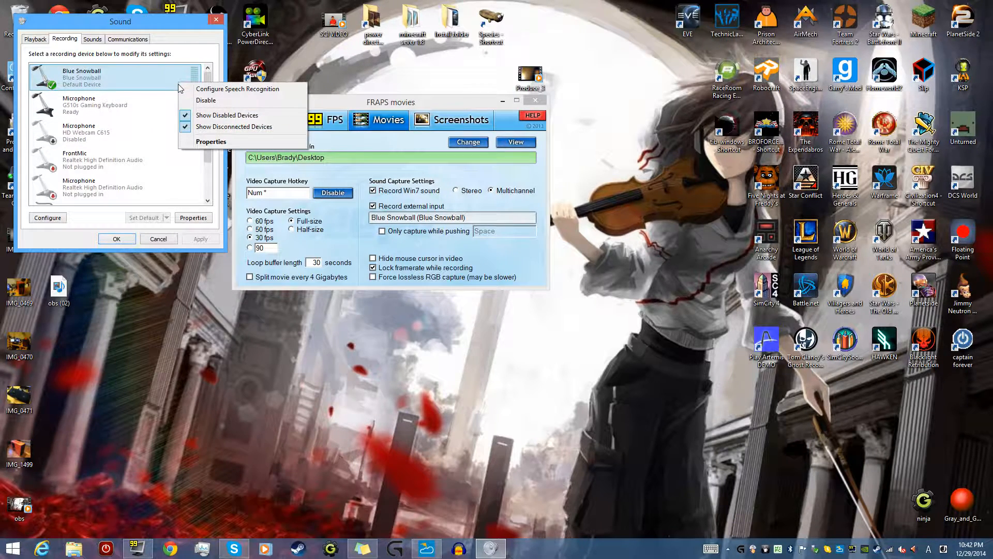
pyautogui.click(207, 141)
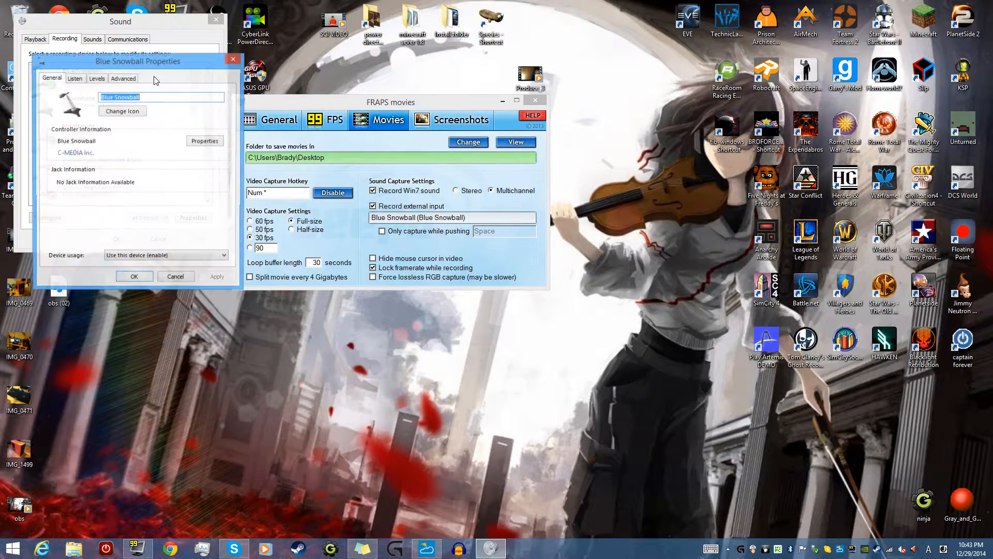
pyautogui.click(102, 80)
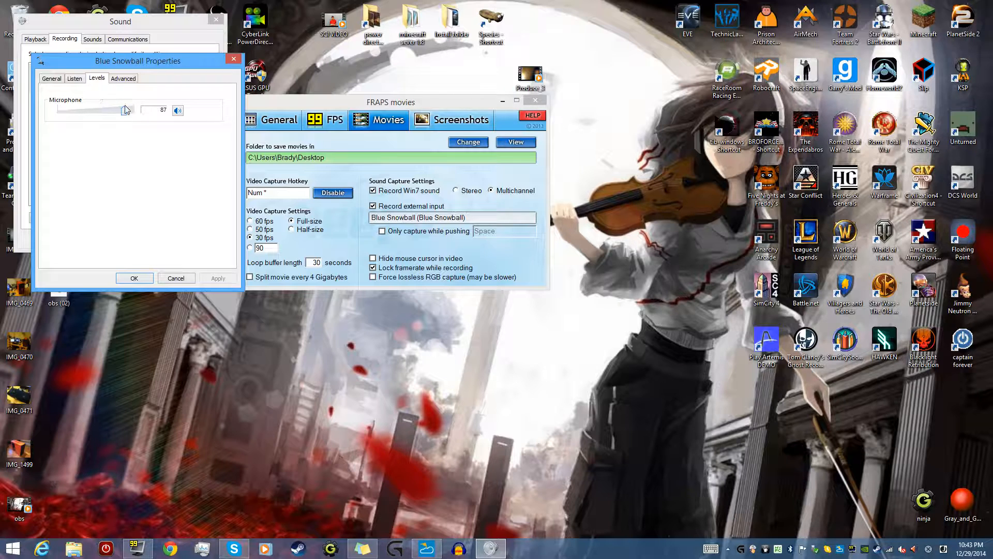
pyautogui.click(134, 278)
# - Reopen and close the Blue Snowball properties, and select the G510s Gaming Keyboard microphone in the recording devices
pyautogui.rightClick(79, 86)
pyautogui.click(80, 86)
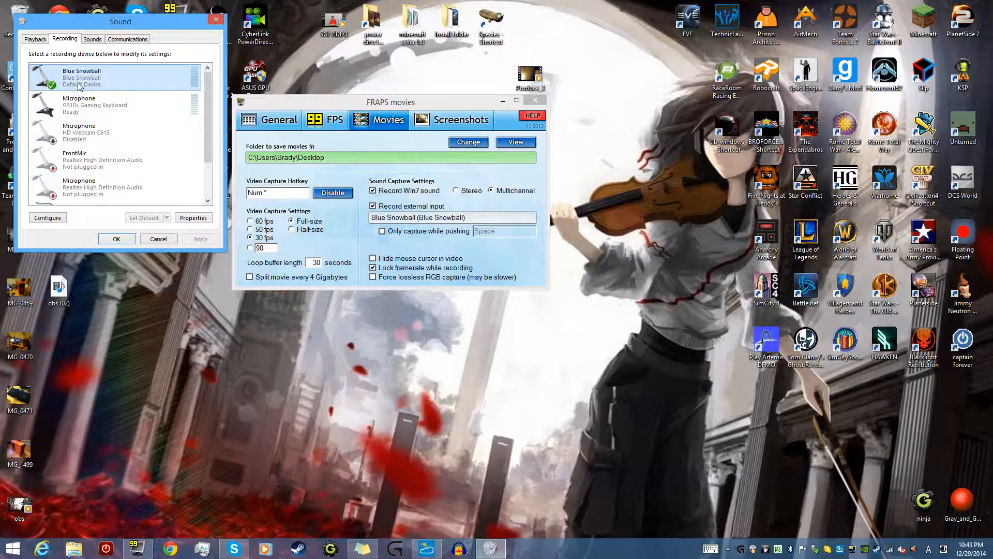
pyautogui.doubleClick(79, 86)
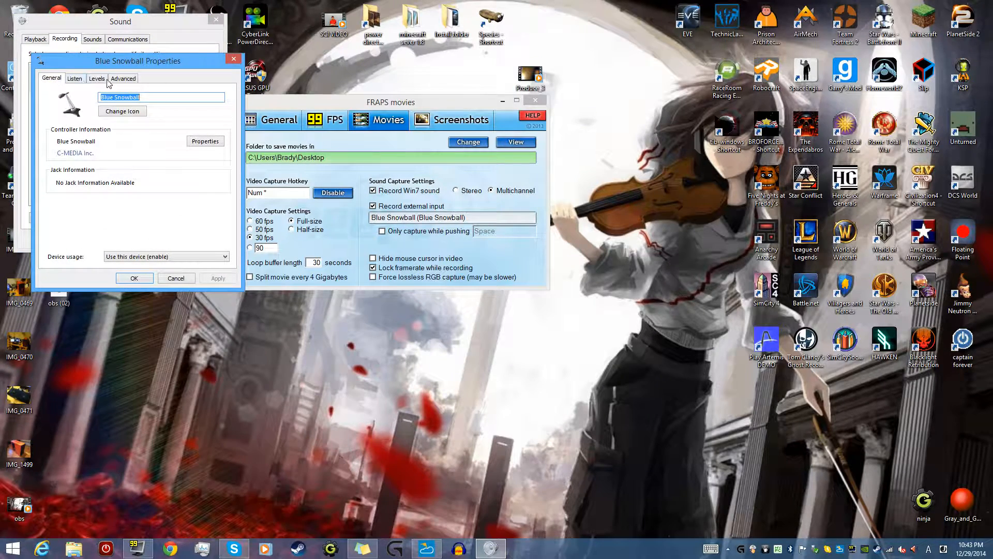
pyautogui.click(234, 59)
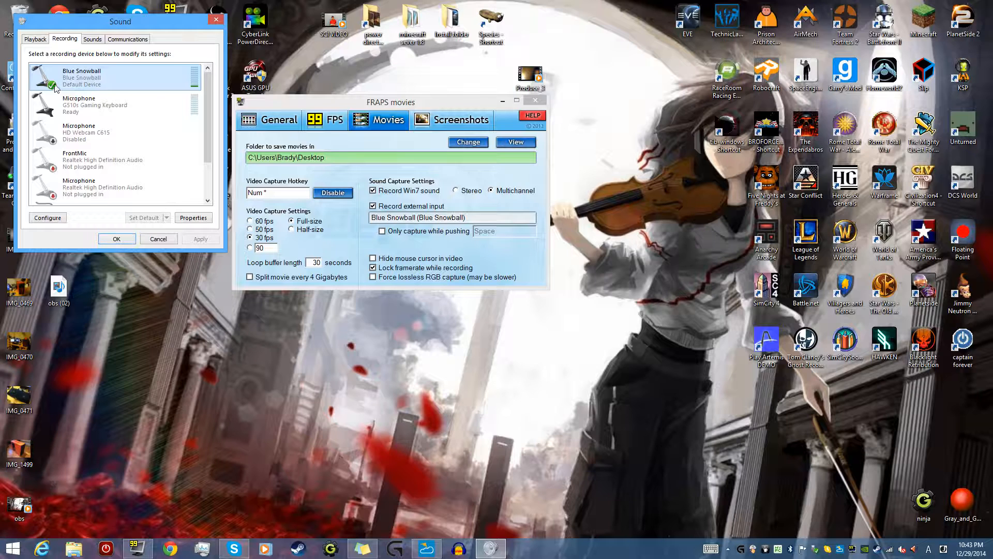
pyautogui.click(100, 109)
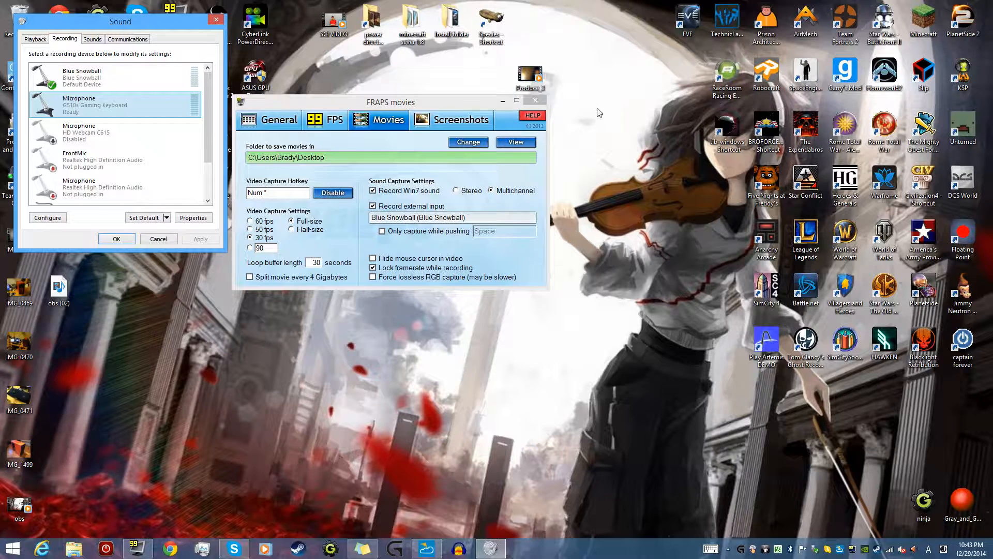
# - Compare the Blue Snowball with the other microphones in the Windows recording devices, and close the Sound dialog
pyautogui.click(123, 83)
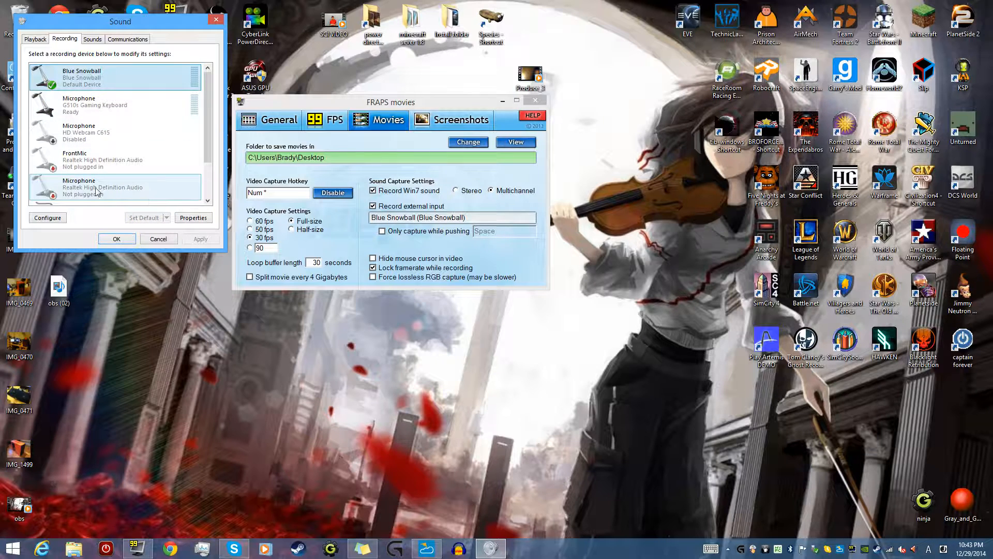
pyautogui.click(160, 135)
pyautogui.click(143, 79)
pyautogui.click(148, 138)
pyautogui.click(143, 68)
pyautogui.click(155, 133)
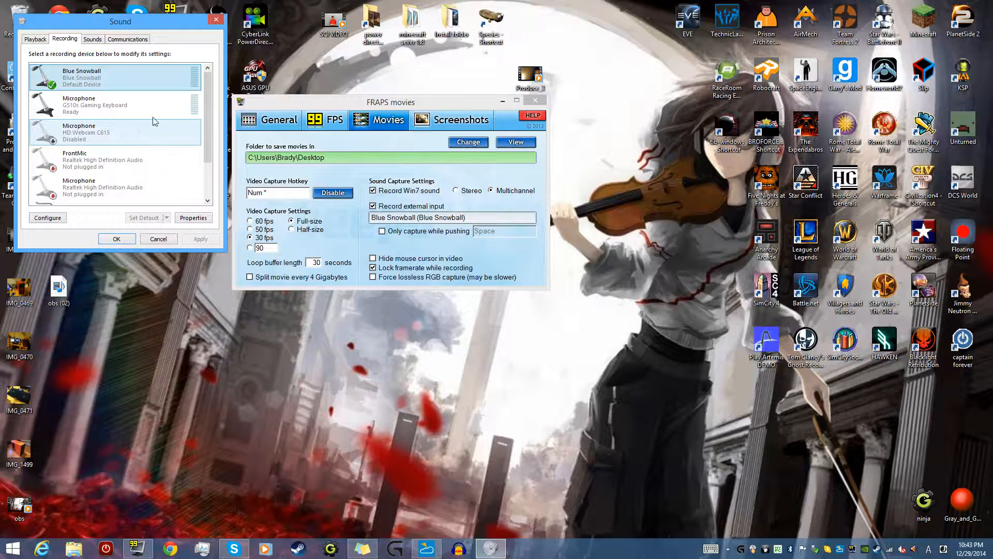
pyautogui.click(150, 77)
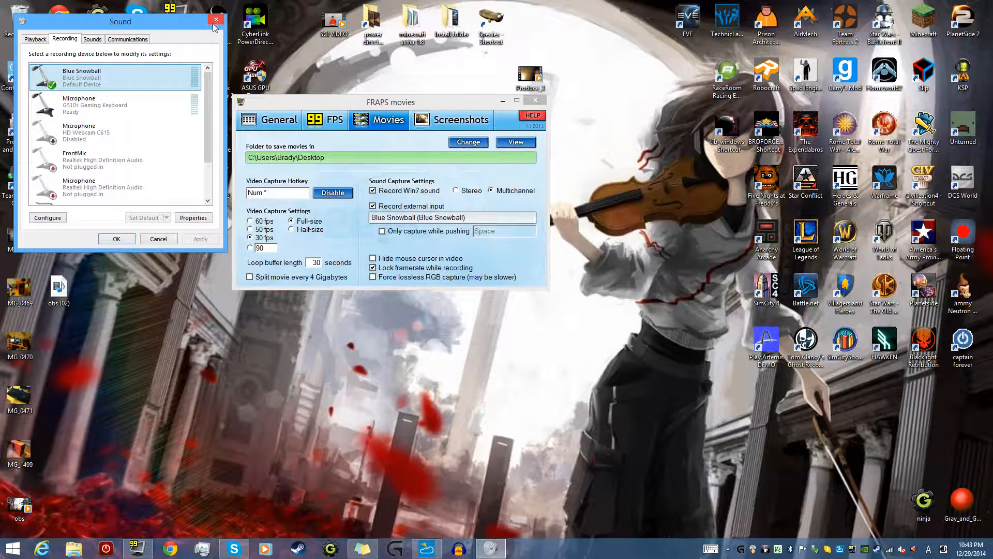
pyautogui.click(216, 20)
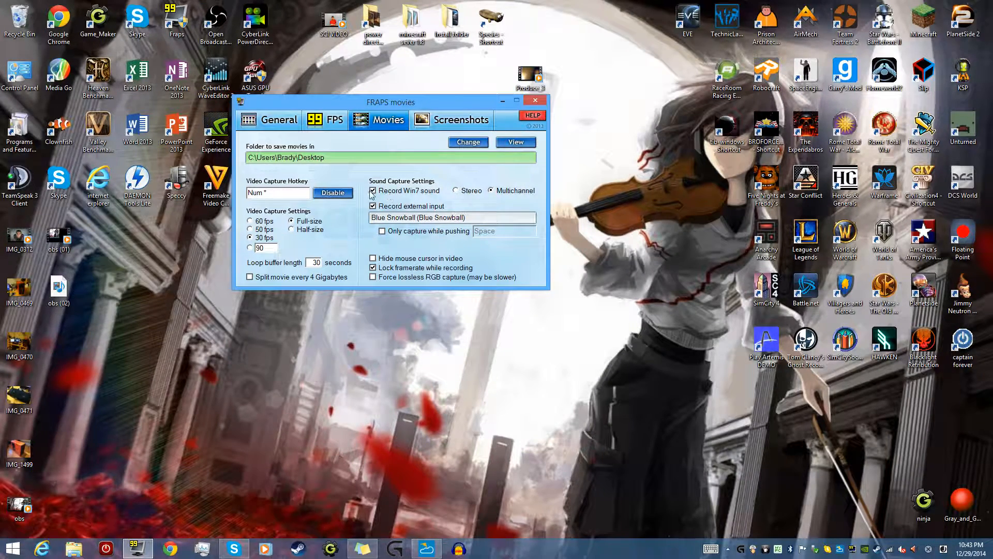
# - Demonstrate the Only capture while pushing option by toggling it on and off, and briefly revisit the Fraps screenshot settings
pyautogui.click(456, 190)
pyautogui.click(382, 231)
pyautogui.click(382, 231)
pyautogui.click(382, 231)
pyautogui.click(382, 231)
pyautogui.click(374, 268)
pyautogui.click(432, 120)
pyautogui.click(399, 122)
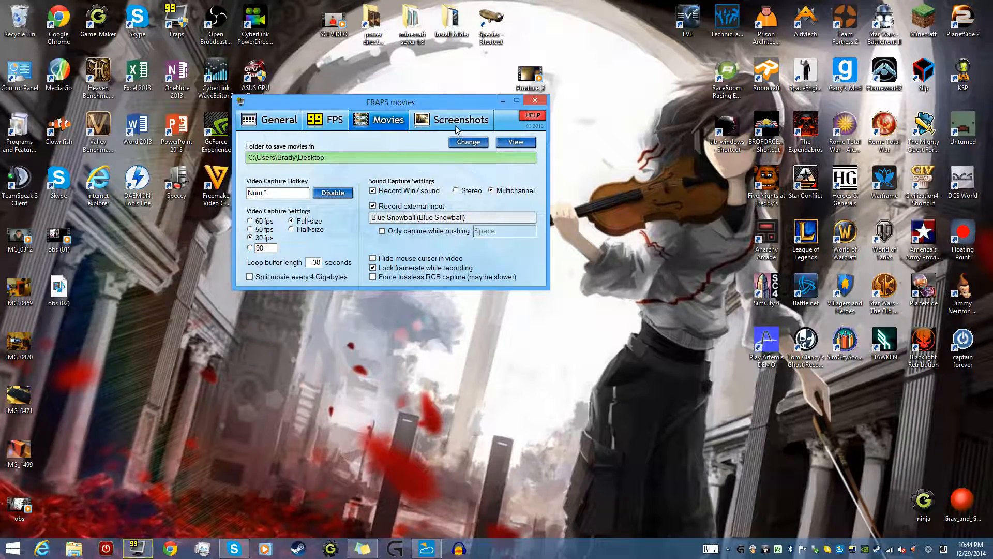
# - Move the Fraps window to the desktop's upper-left corner and minimize it
pyautogui.moveTo(476, 102); pyautogui.dragTo(245, 9)
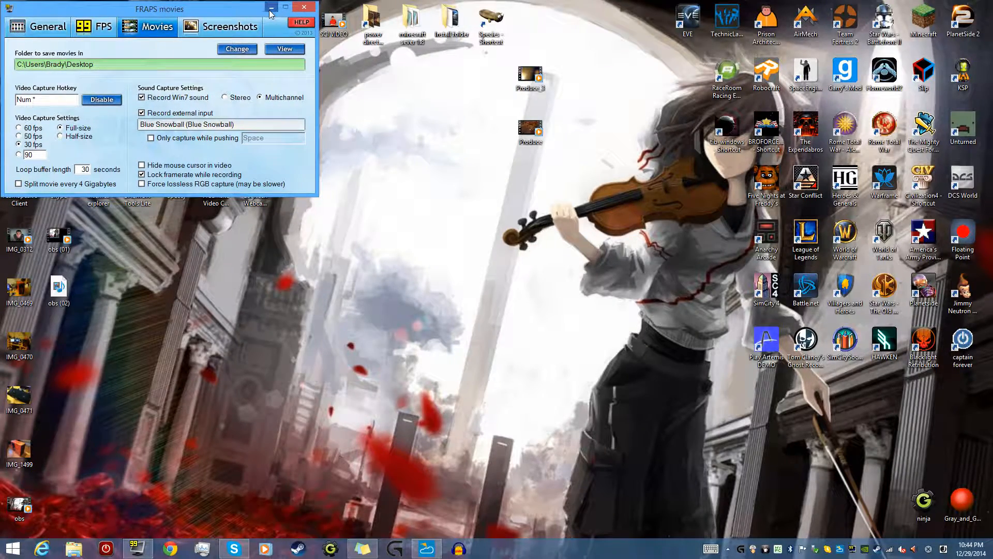
pyautogui.click(270, 9)
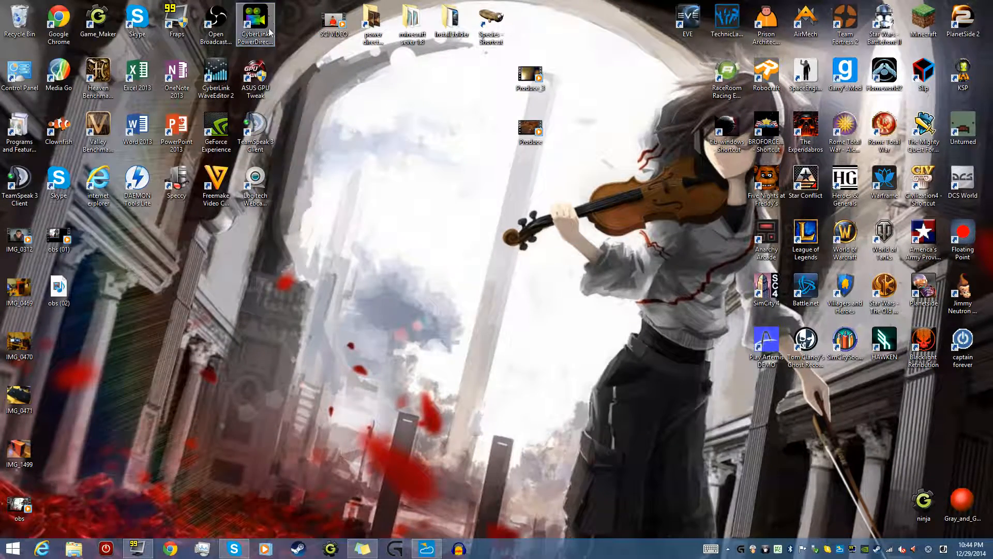
pyautogui.moveTo(609, 416); pyautogui.dragTo(1, 1)
pyautogui.click(472, 385)
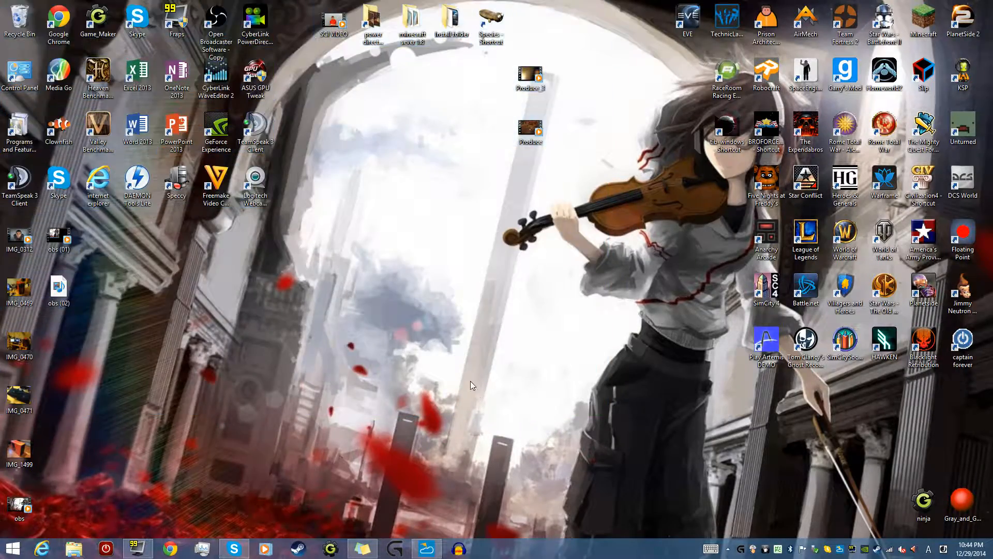
pyautogui.moveTo(636, 358); pyautogui.dragTo(1, 1)
pyautogui.click(393, 306)
pyautogui.moveTo(570, 211); pyautogui.dragTo(1, 1)
pyautogui.click(458, 257)
pyautogui.moveTo(570, 222); pyautogui.dragTo(1, 1)
pyautogui.click(564, 258)
pyautogui.moveTo(540, 203); pyautogui.dragTo(1, 1)
pyautogui.moveTo(571, 204); pyautogui.dragTo(1, 1)
pyautogui.click(428, 218)
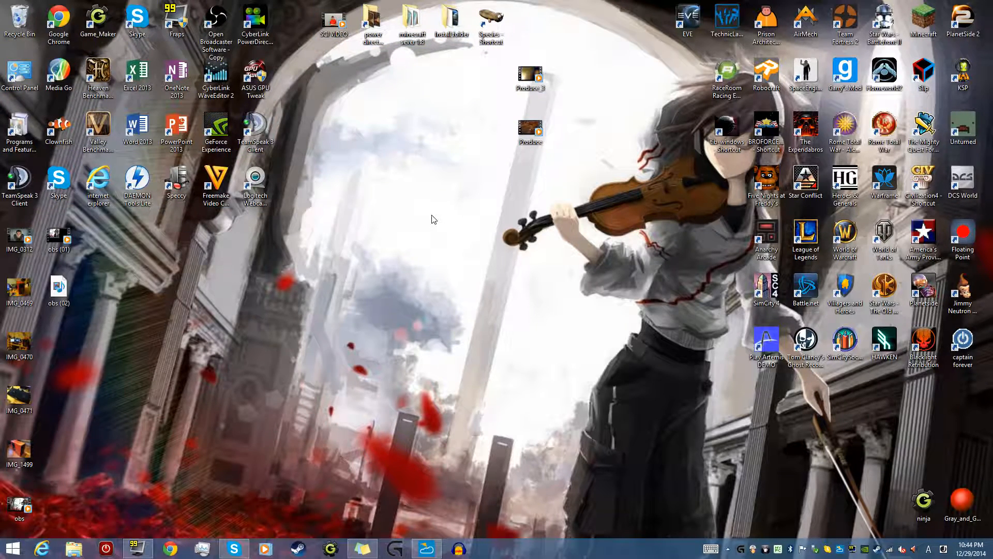